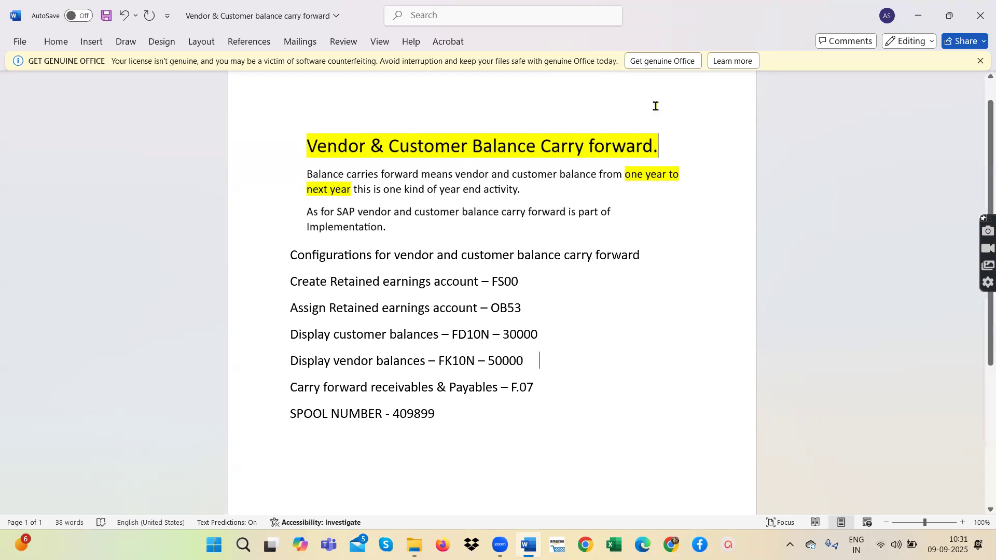
pyautogui.click(392, 39)
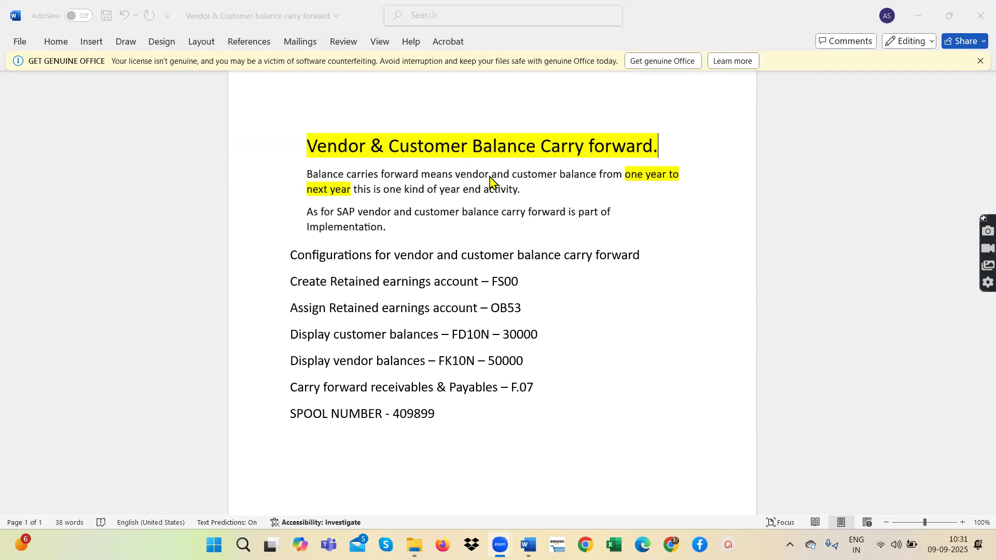
pyautogui.click(531, 180)
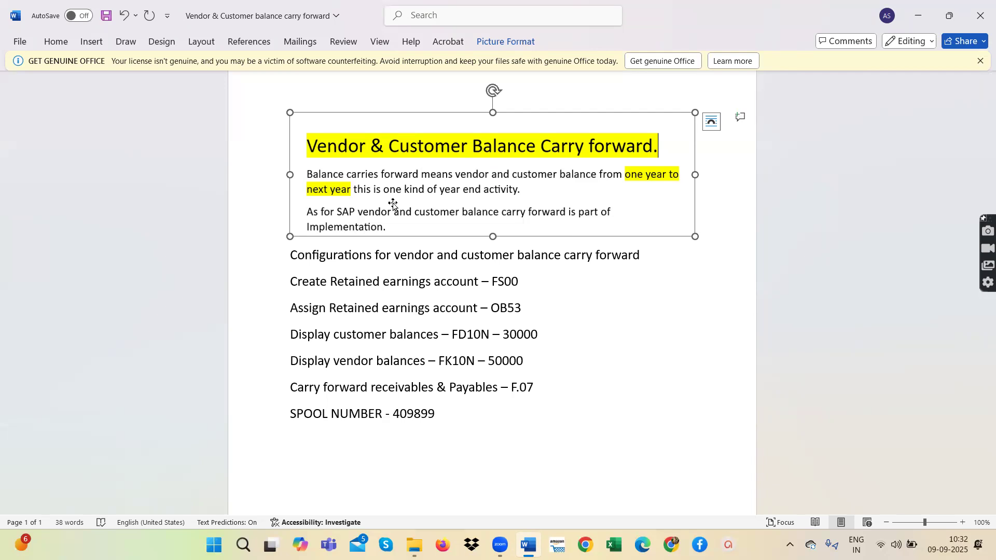
pyautogui.click(718, 166)
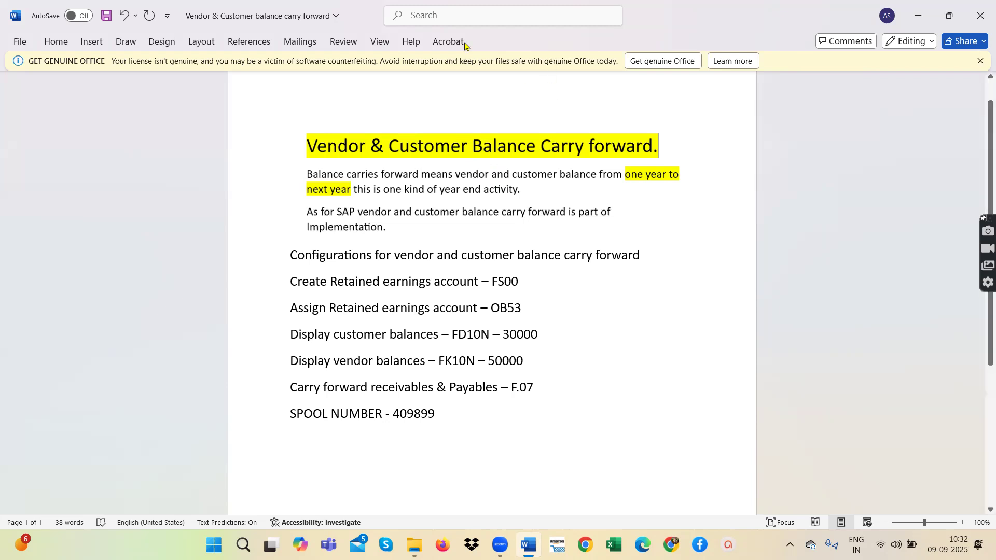
pyautogui.click(393, 32)
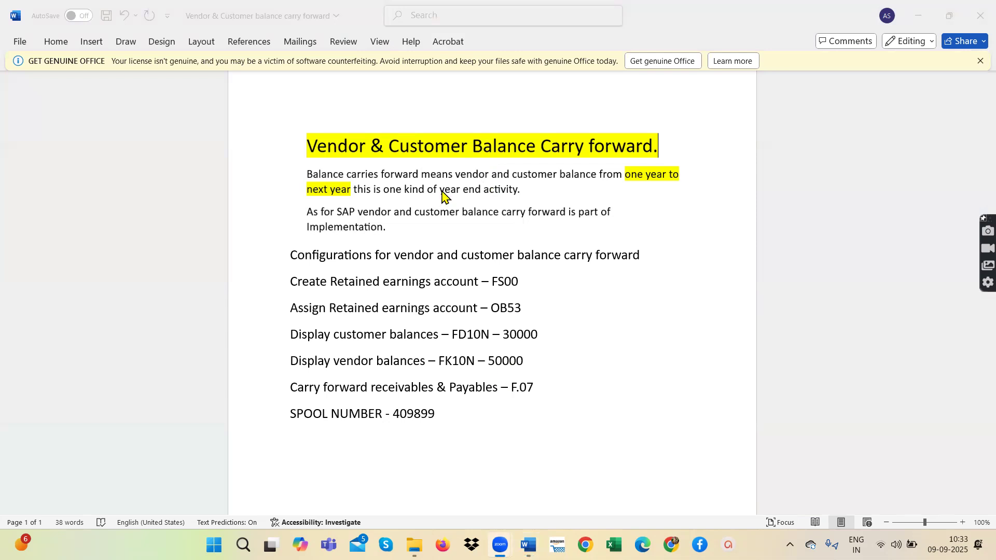
pyautogui.click(341, 152)
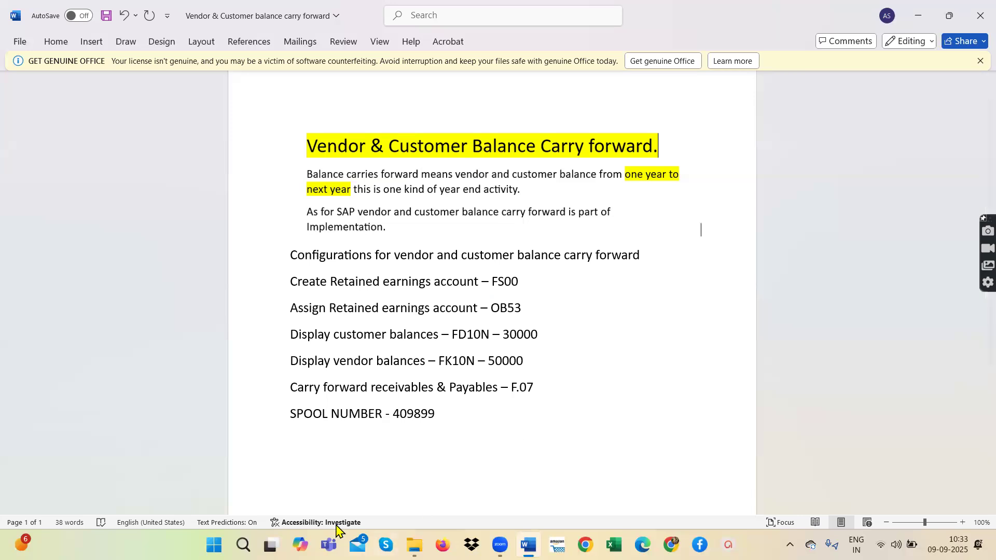
# Launch SAP Logon and open the logon screen of the SAP system.
pyautogui.click(214, 544)
pyautogui.click(402, 78)
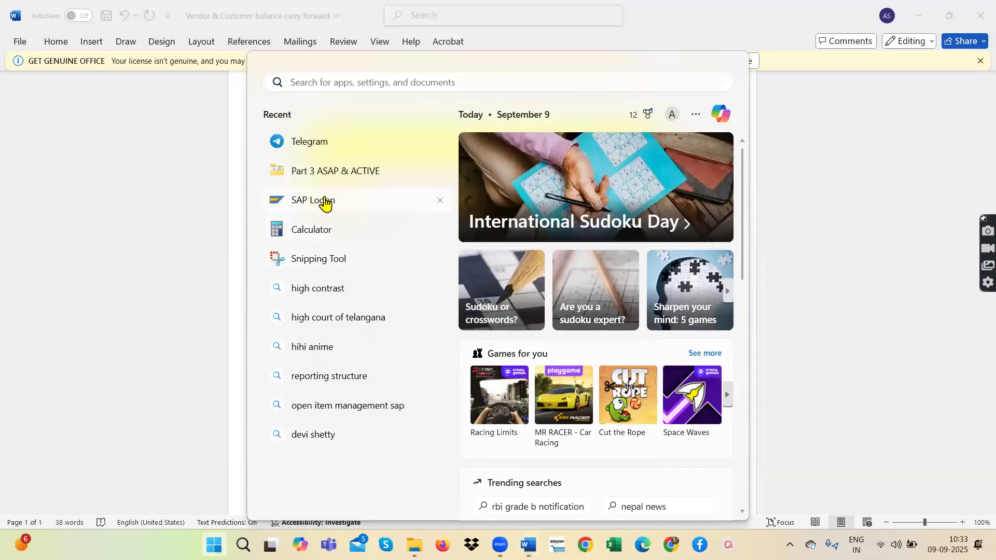
pyautogui.click(324, 200)
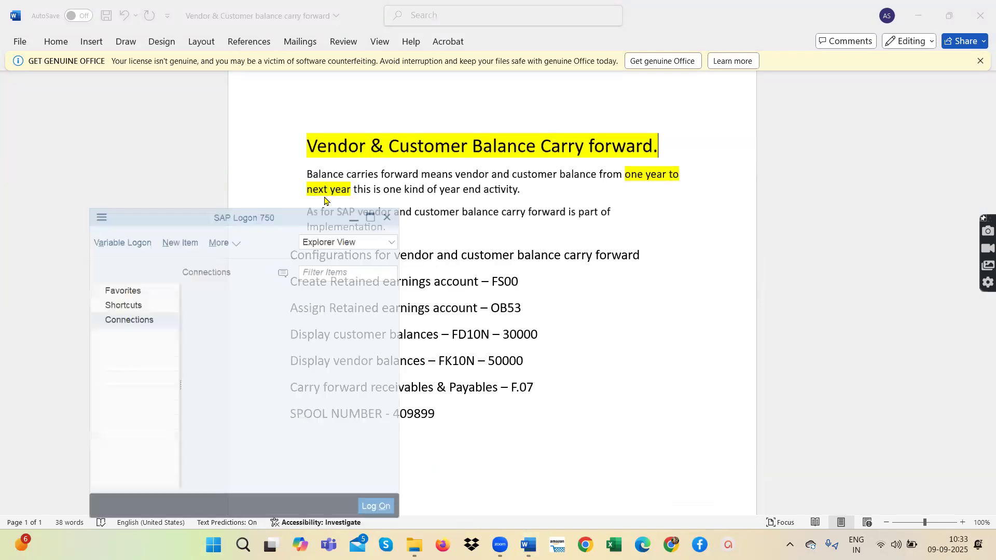
pyautogui.click(382, 207)
pyautogui.click(970, 515)
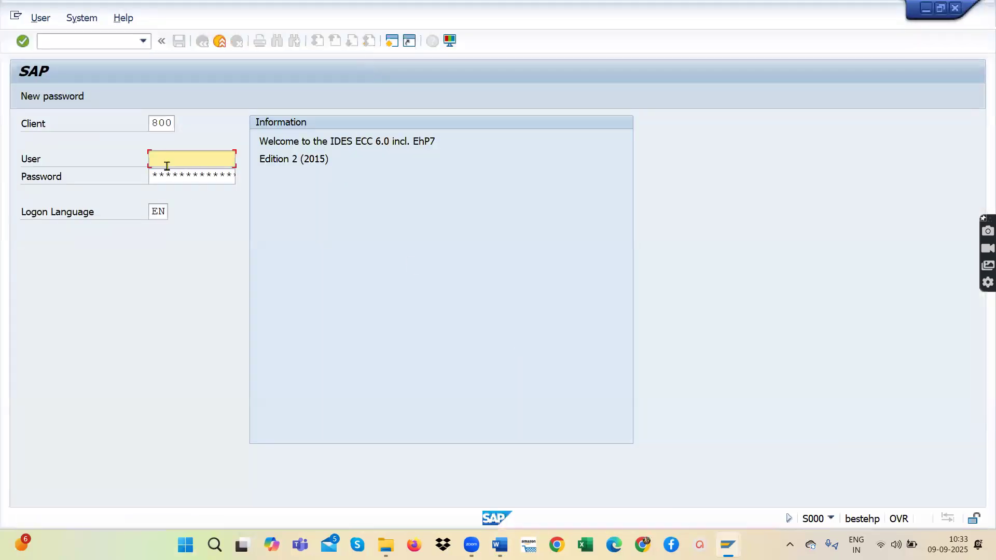
# Log on to client 800 by entering the user ID and the account password.
pyautogui.click(167, 165)
pyautogui.click(170, 176)
pyautogui.click(171, 175)
pyautogui.press('capslock')
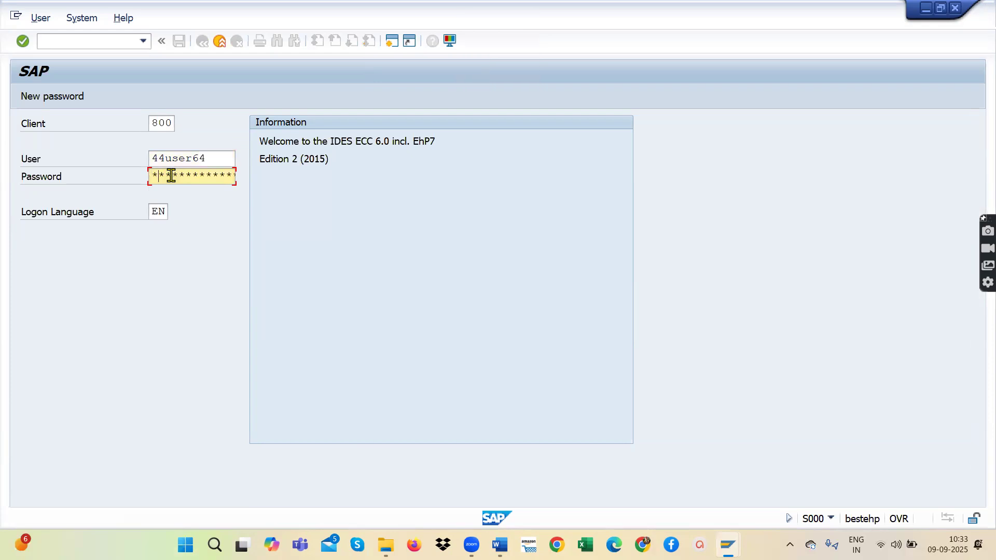
pyautogui.press('capslock')
pyautogui.press('capslock')
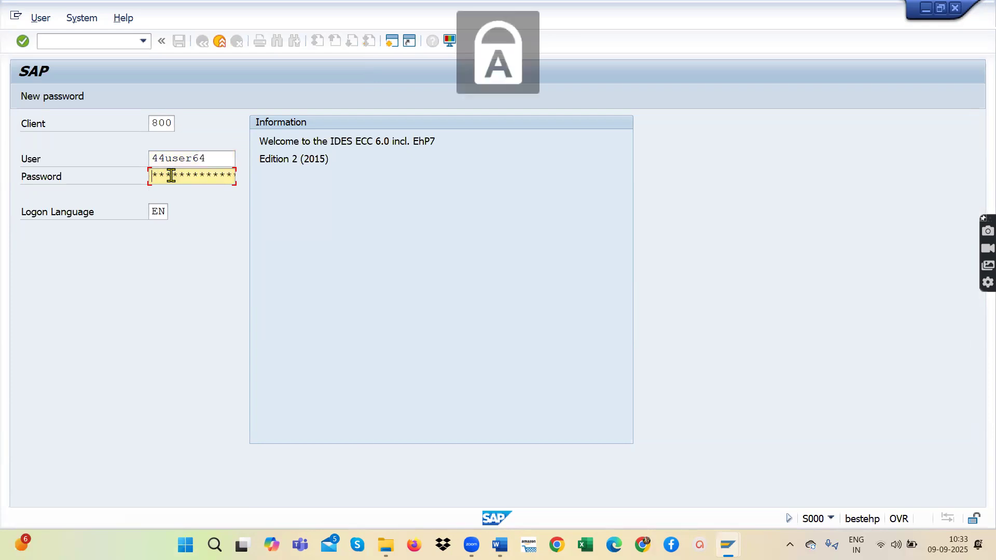
pyautogui.press('capslock')
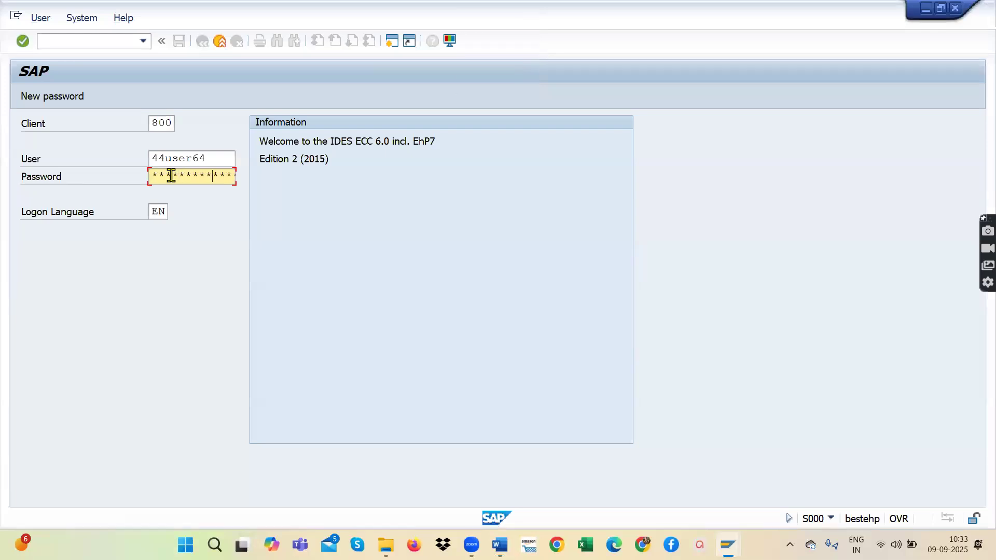
pyautogui.press('Return')
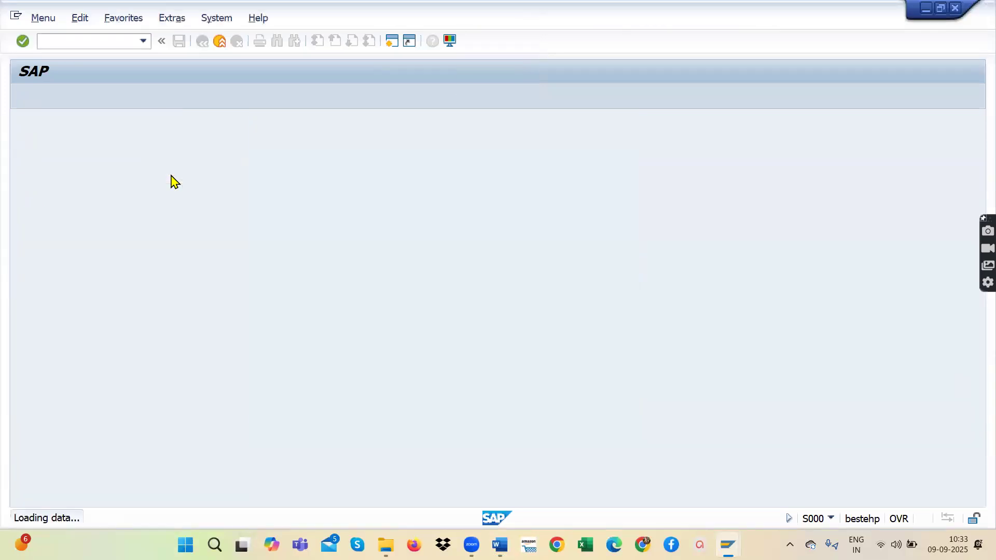
pyautogui.click(143, 41)
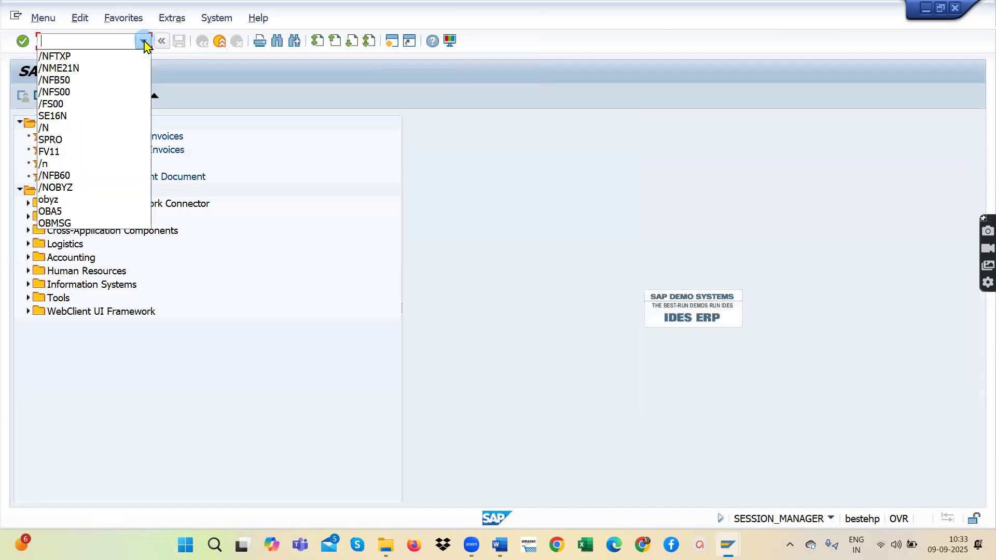
pyautogui.click(285, 88)
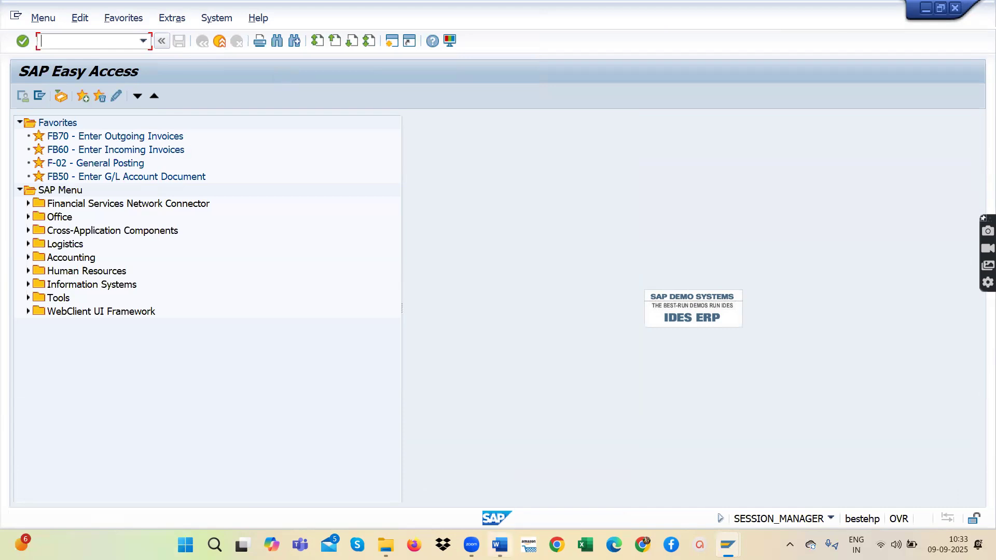
# Switch to the Word notes and highlight the line "Configurations for vendor and customer balance carry forward" in yellow.
pyautogui.moveTo(499, 544)
pyautogui.click(502, 484)
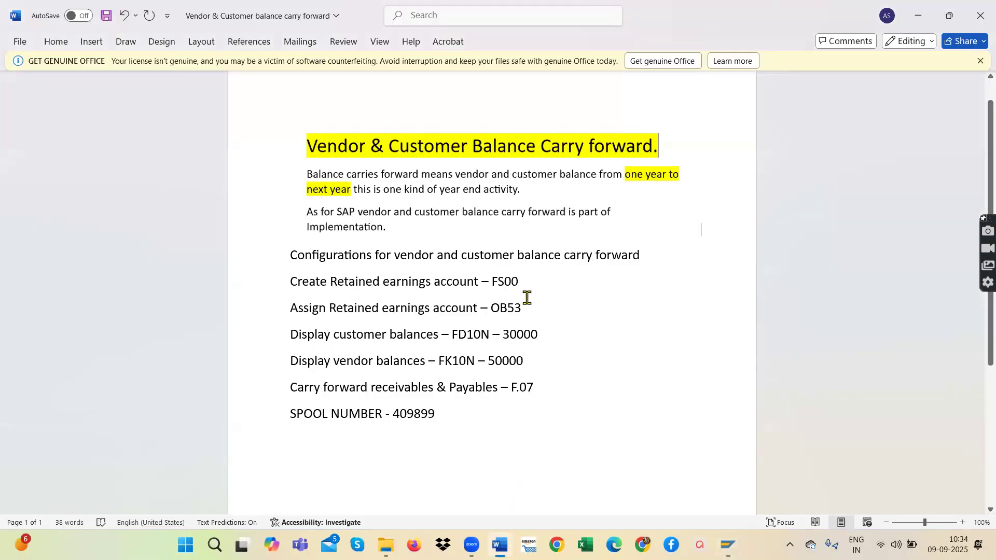
pyautogui.moveTo(529, 308); pyautogui.dragTo(283, 287)
pyautogui.click(526, 309)
pyautogui.moveTo(652, 254); pyautogui.dragTo(277, 259)
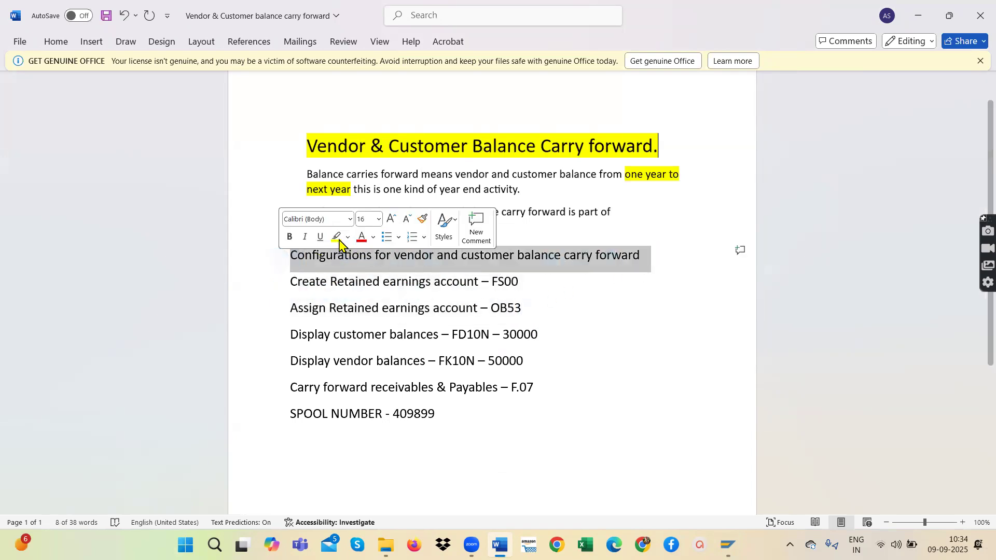
pyautogui.click(336, 237)
pyautogui.click(530, 309)
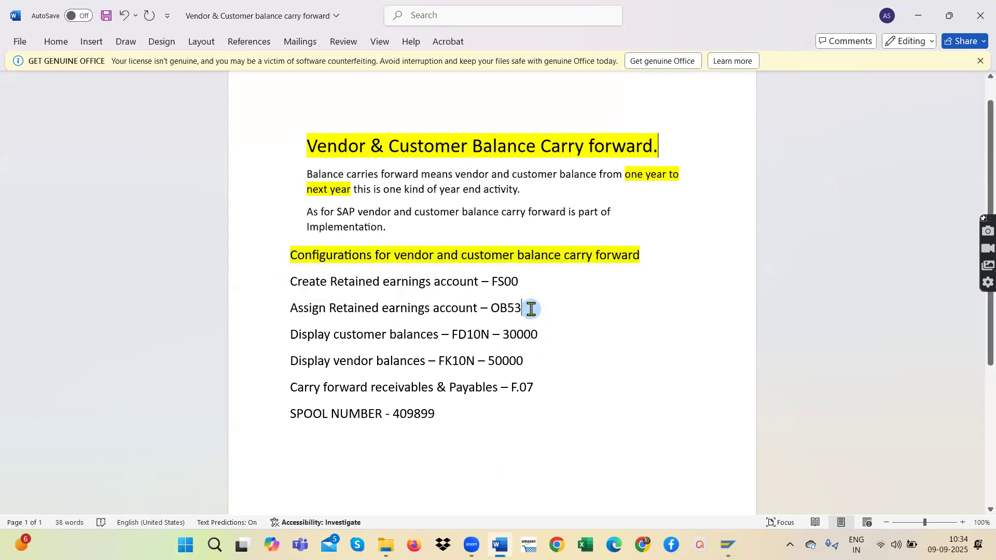
pyautogui.click(531, 308)
pyautogui.moveTo(531, 308); pyautogui.dragTo(292, 287)
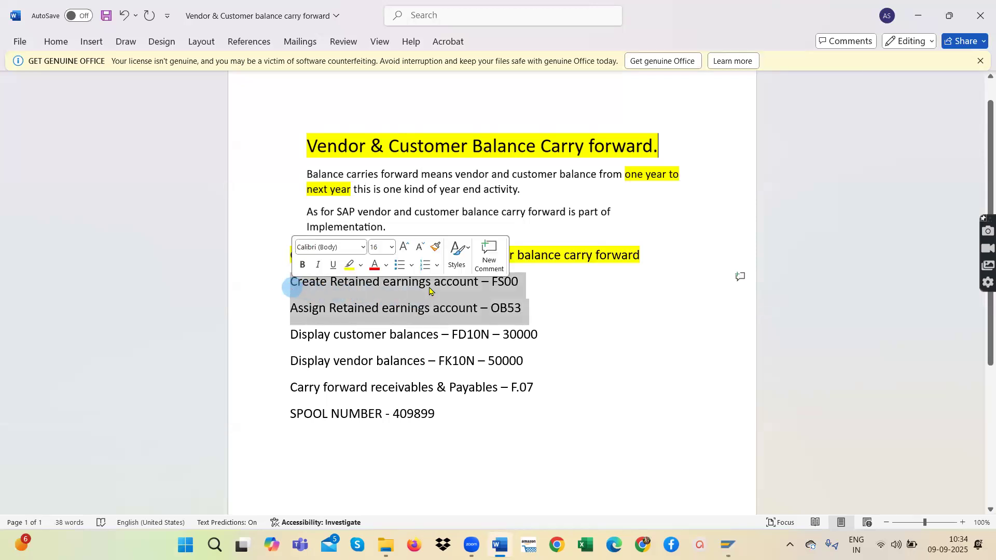
pyautogui.click(461, 287)
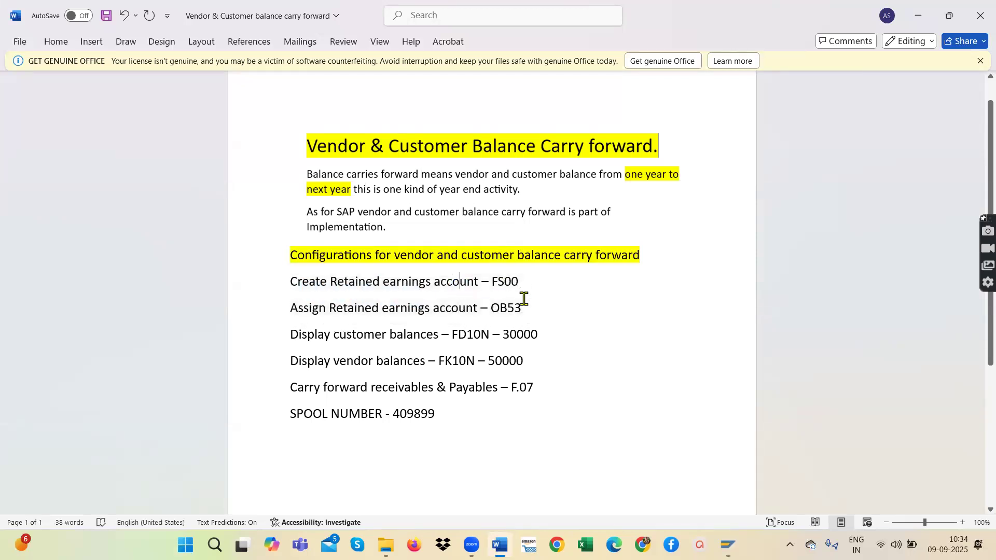
pyautogui.moveTo(533, 311); pyautogui.dragTo(285, 284)
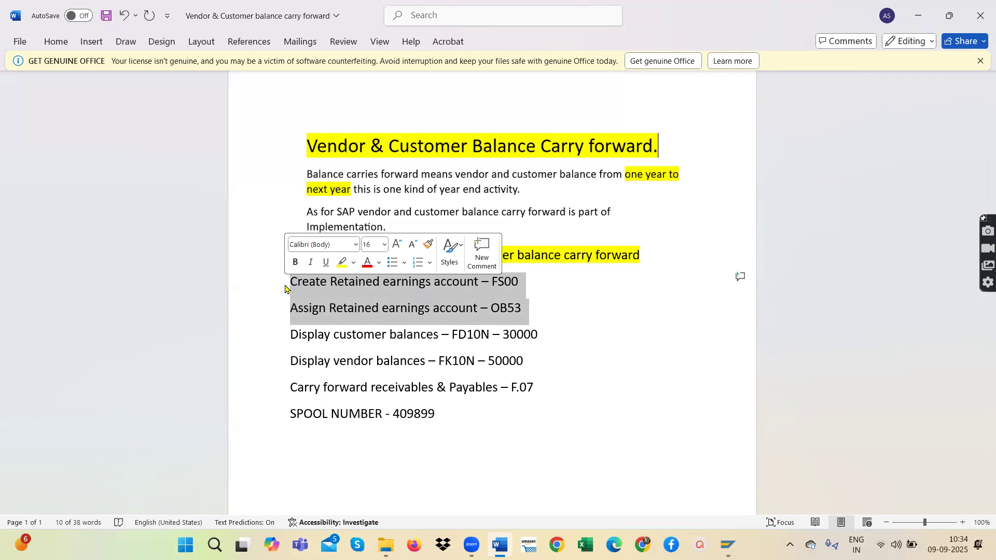
pyautogui.click(520, 285)
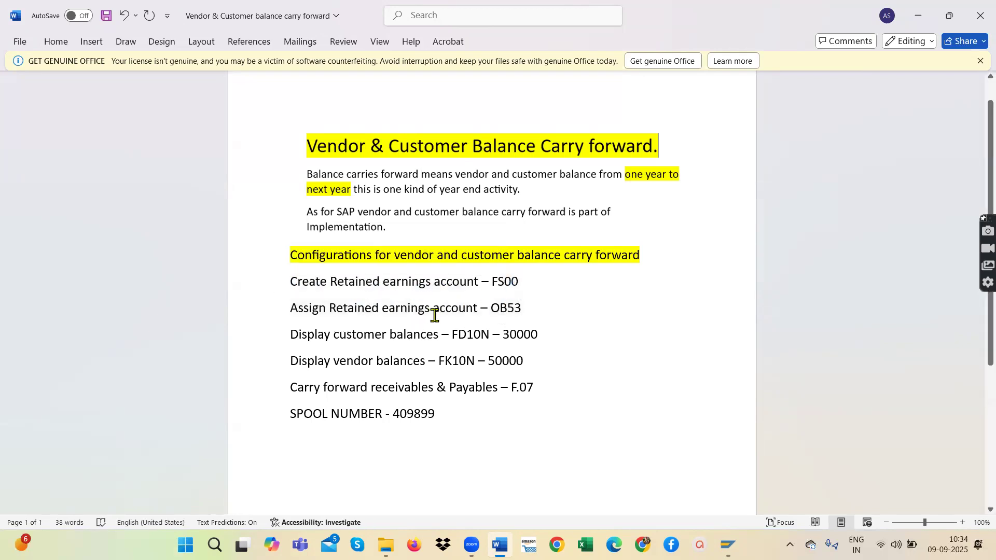
# Copy the words "Retained earnings account" from the Assign Retained earnings account line.
pyautogui.moveTo(477, 309); pyautogui.dragTo(340, 306)
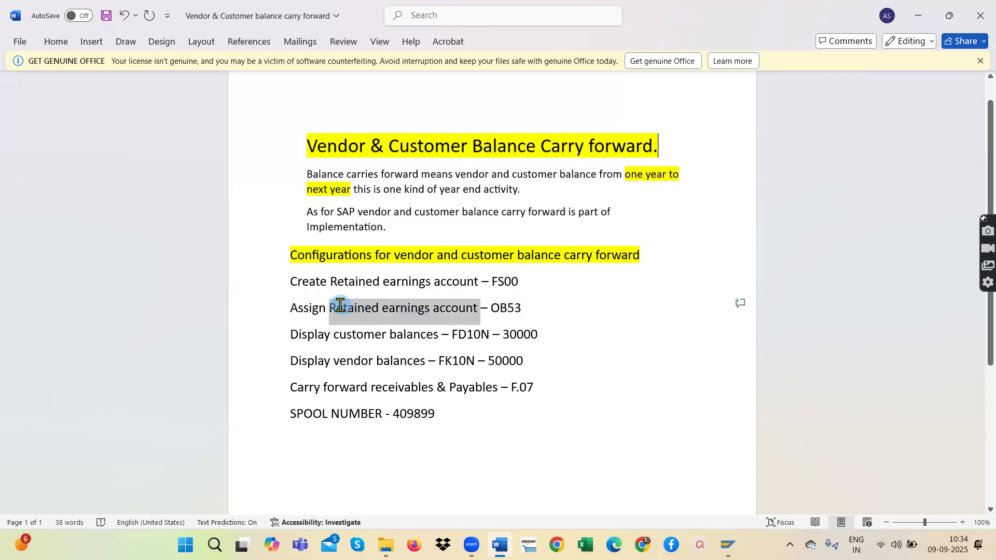
pyautogui.rightClick(341, 308)
pyautogui.click(379, 102)
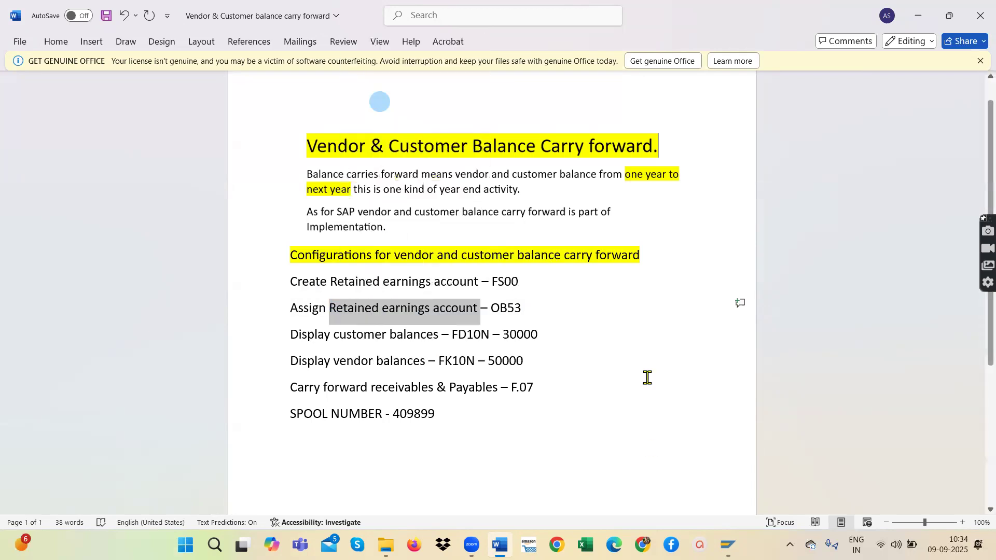
# Switch to the SAP Easy Access window and open transaction FS00.
pyautogui.click(728, 545)
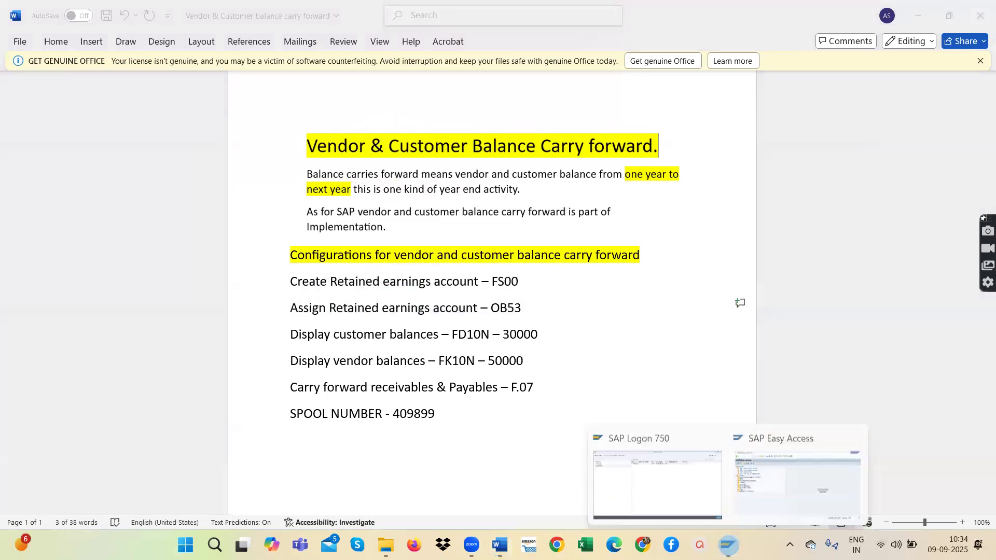
pyautogui.click(756, 469)
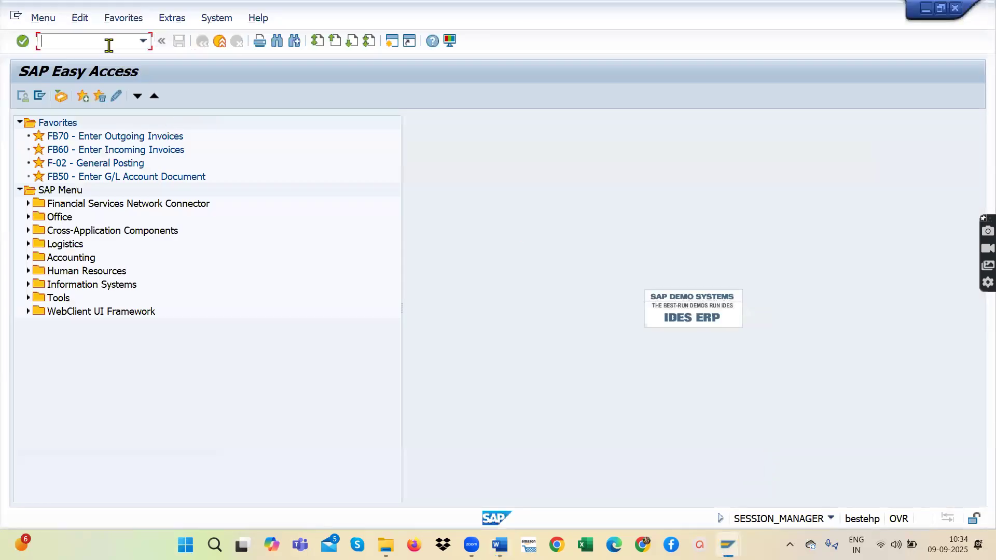
pyautogui.write('fs00')
pyautogui.press('Return')
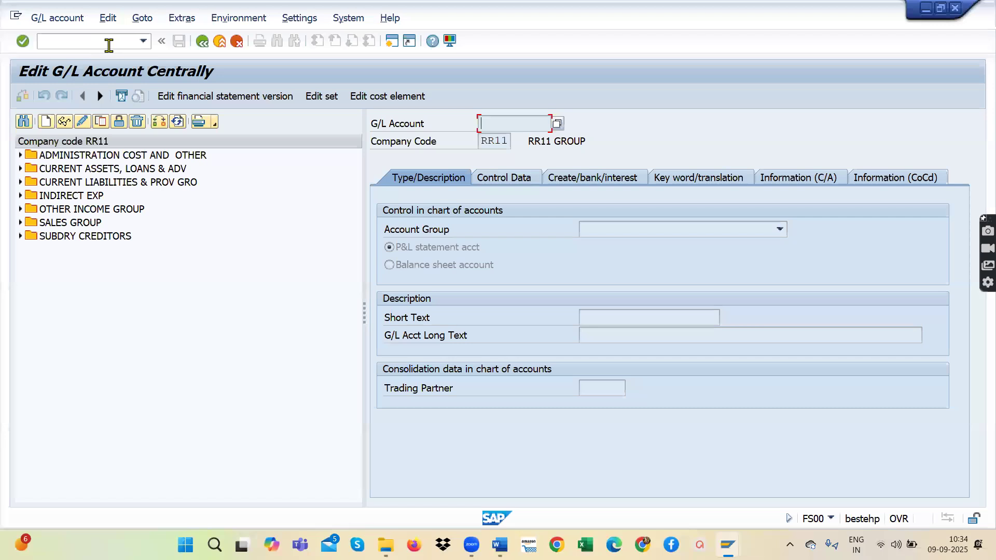
# Start creating G/L account 100100 in company code RR11.
pyautogui.click(46, 122)
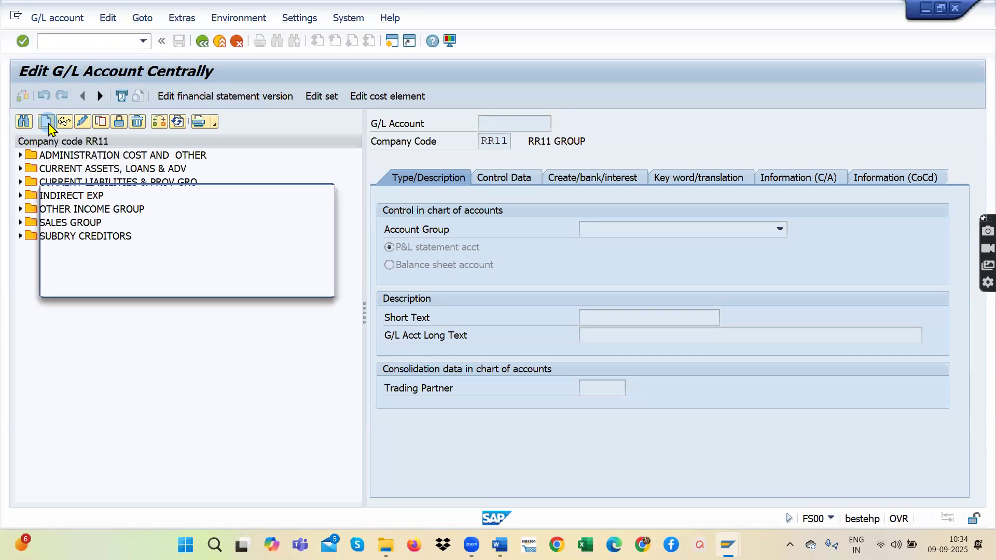
pyautogui.write('100100')
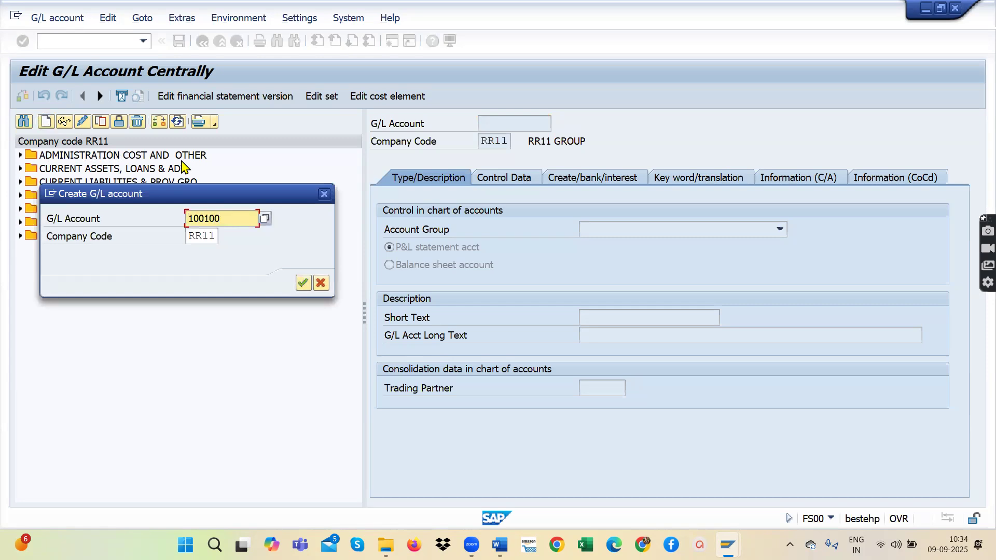
pyautogui.click(304, 282)
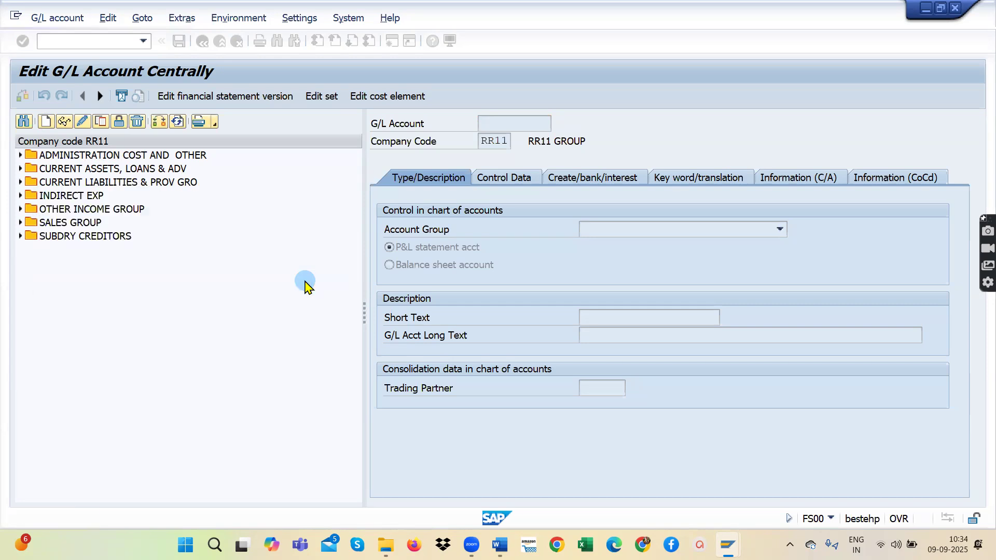
# Assign the account group RESERVES & SURPLUS GROUP and classify the new G/L account as a balance sheet account.
pyautogui.click(779, 229)
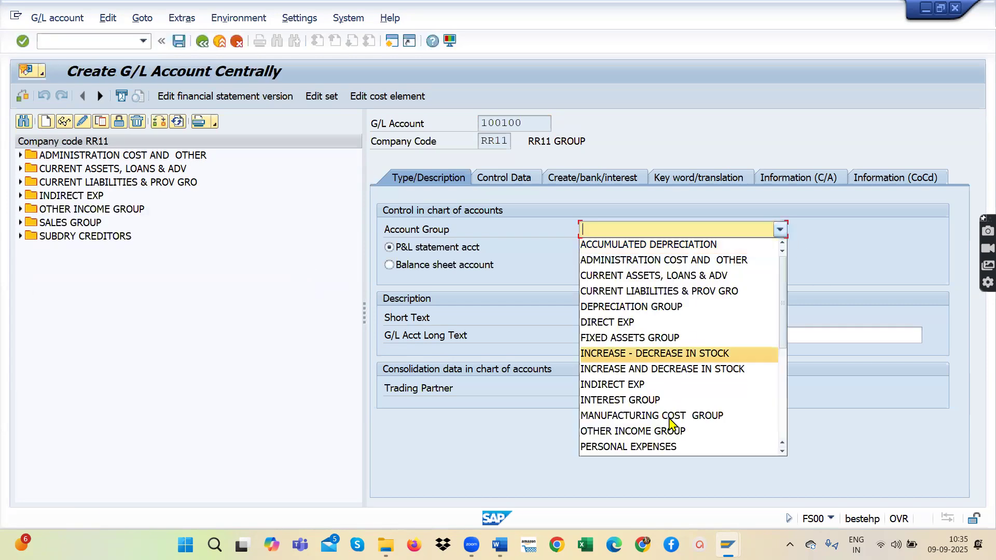
pyautogui.scroll(-3, 647, 371)
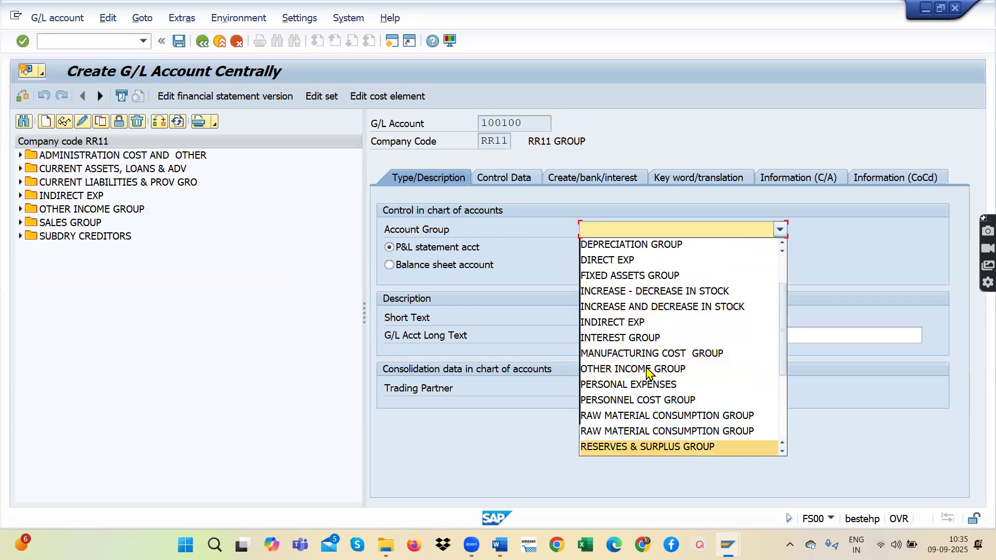
pyautogui.click(652, 447)
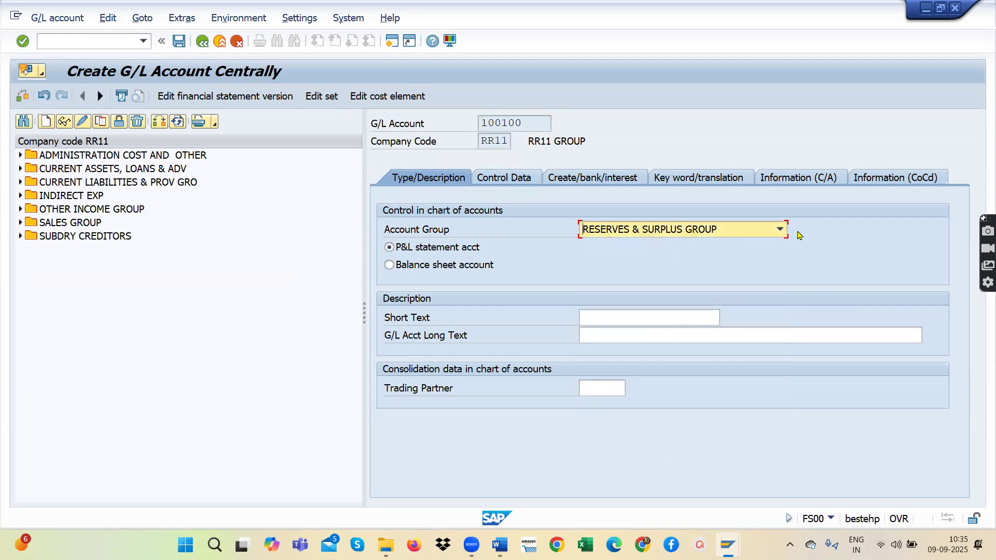
pyautogui.click(403, 265)
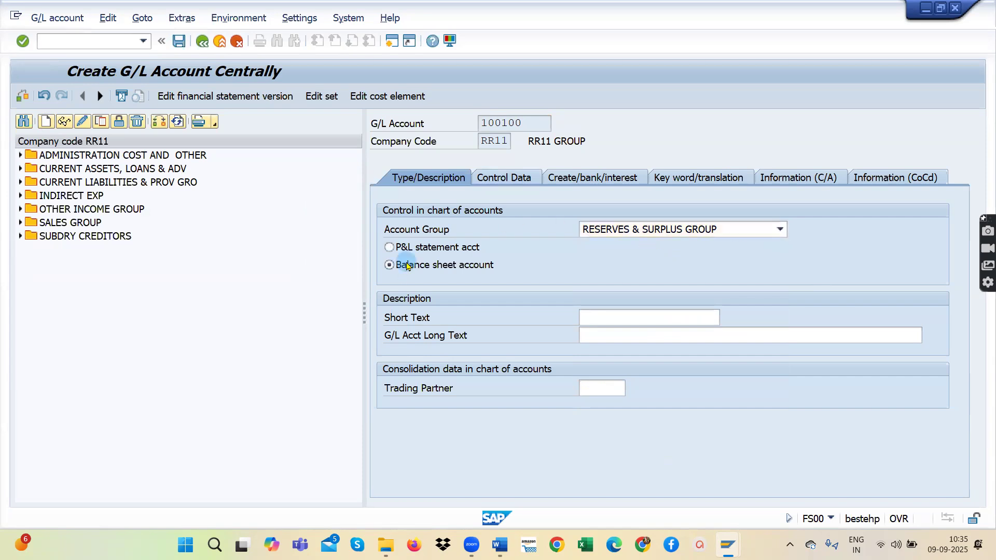
# Enter the short text "Retained earnings ac" and the G/L account long text "Retained earnings account".
pyautogui.click(598, 319)
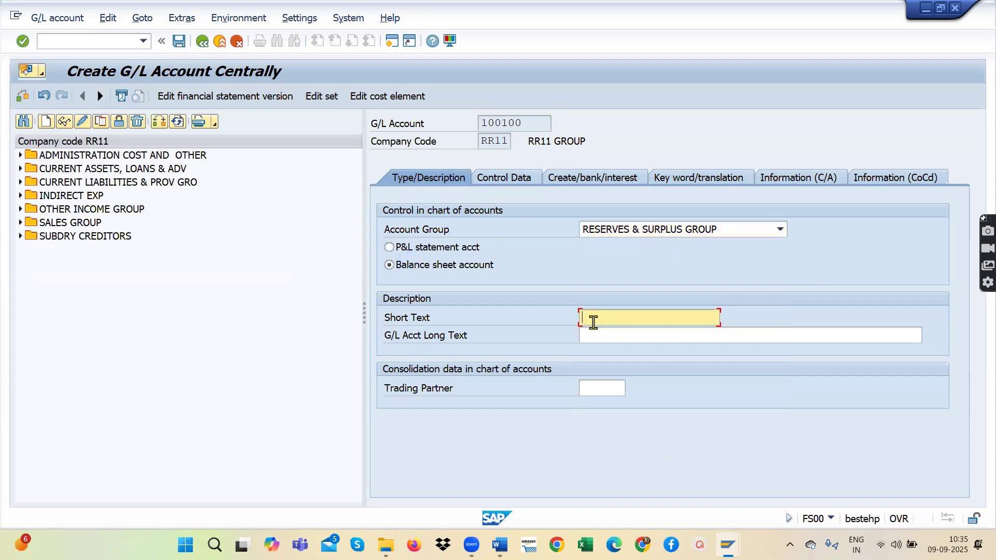
pyautogui.write('Retained earnings ac')
pyautogui.click(595, 336)
pyautogui.write('Retained earnings account')
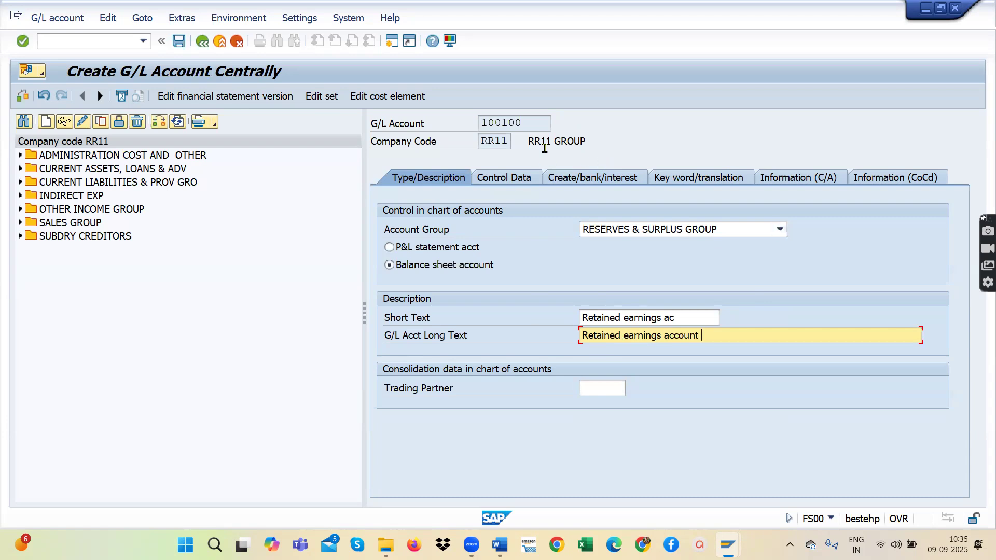
# In the account's control data, enable only balances in local currency and line item display, and set the sort key to 001.
pyautogui.moveTo(526, 123); pyautogui.dragTo(474, 125)
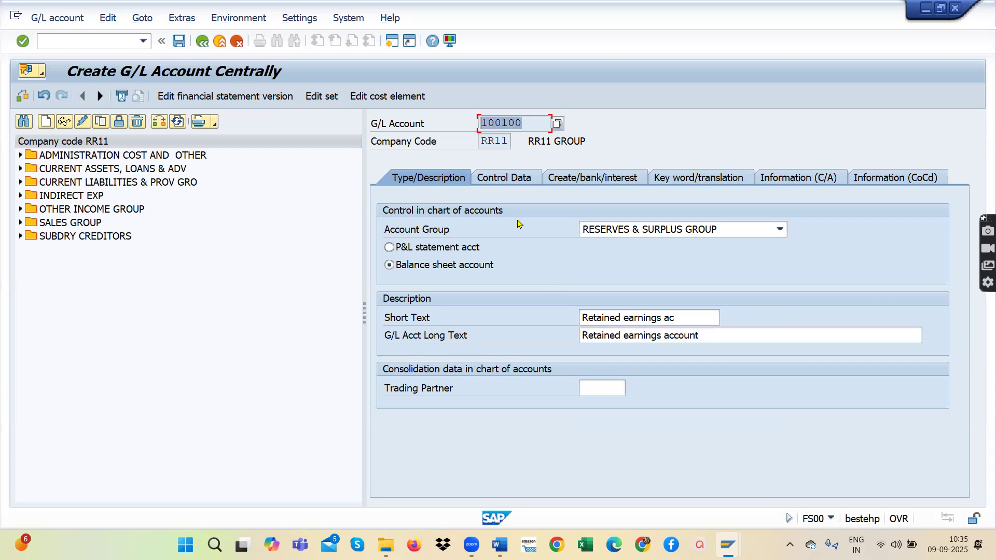
pyautogui.click(513, 178)
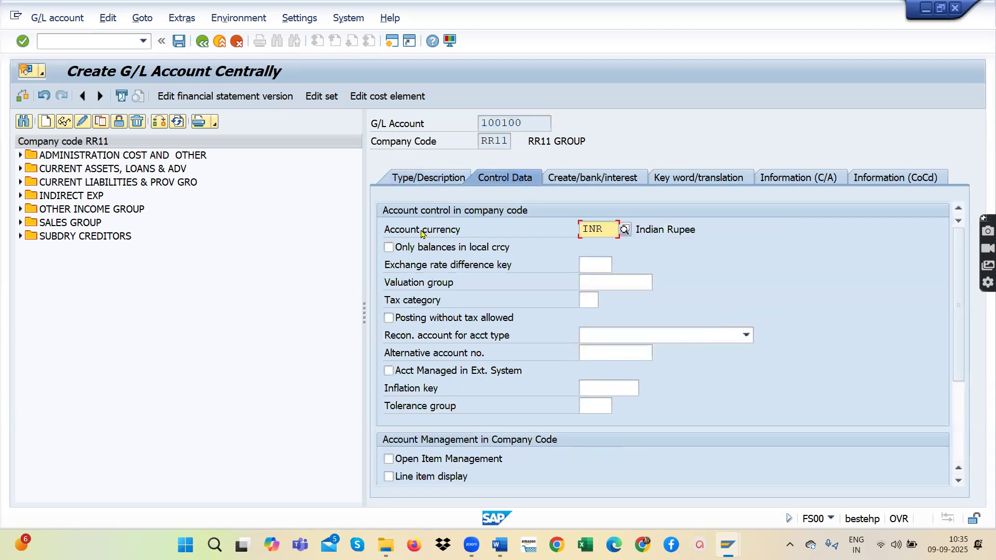
pyautogui.click(388, 248)
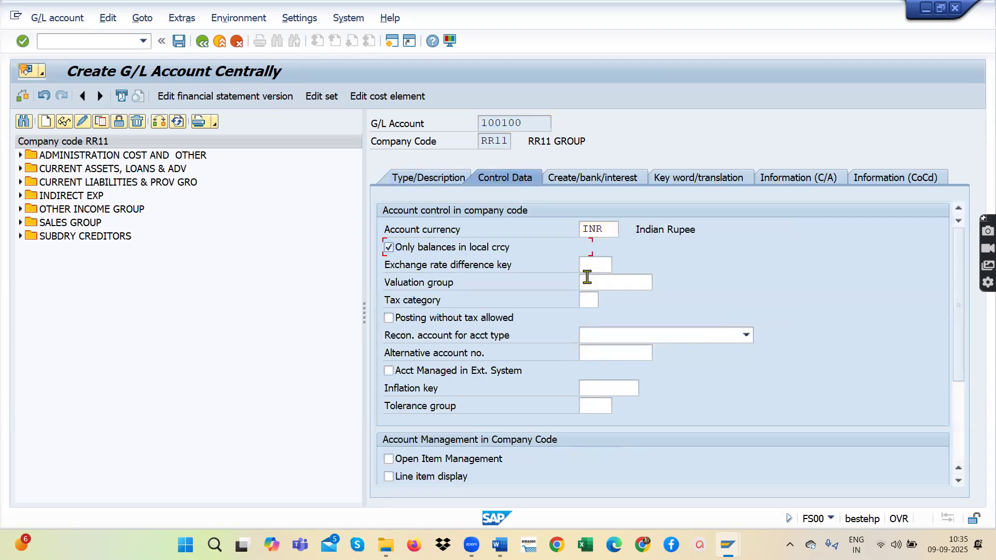
pyautogui.scroll(-3, 596, 337)
pyautogui.click(388, 336)
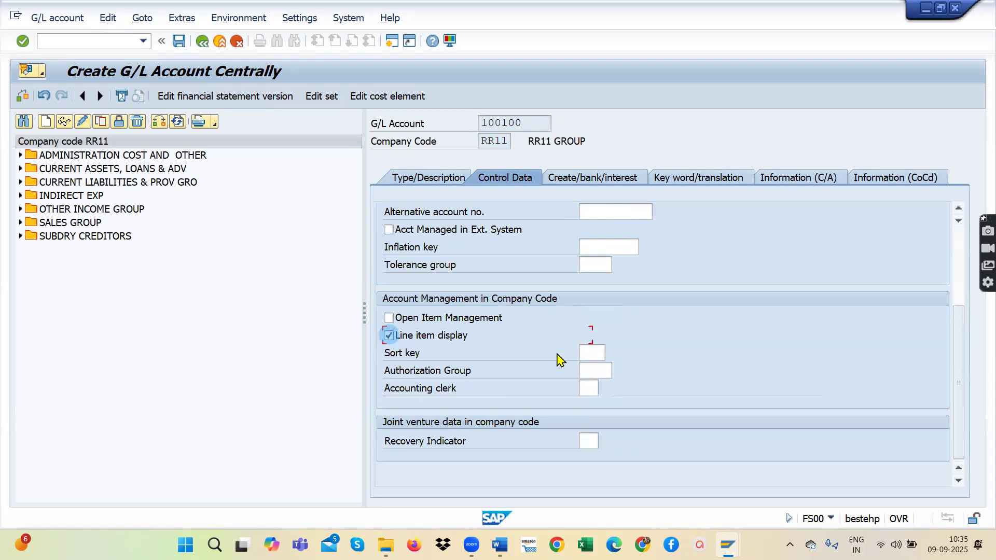
pyautogui.click(586, 352)
pyautogui.write('001')
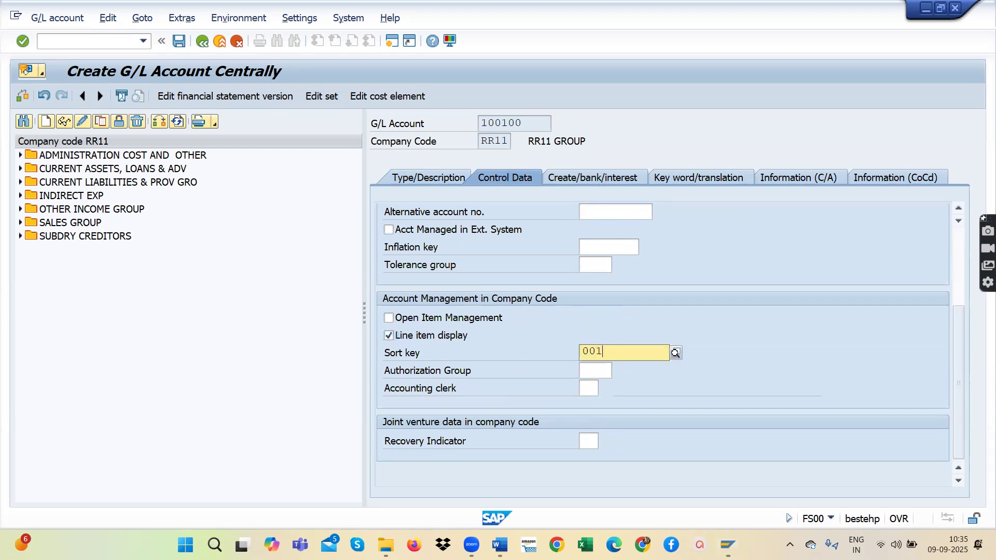
pyautogui.click(603, 383)
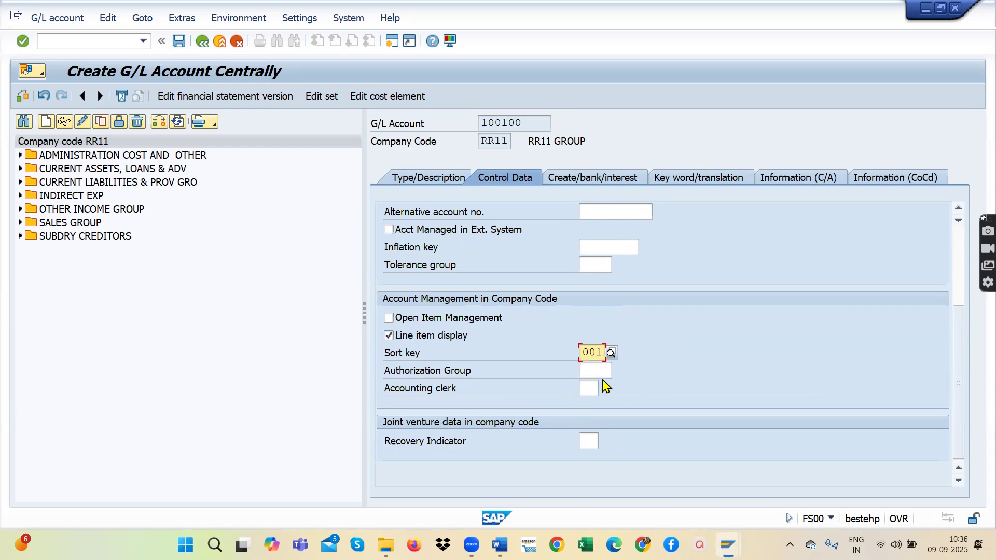
# Set the field status group to G001, enable Post automatically only, and save the new G/L account.
pyautogui.click(604, 182)
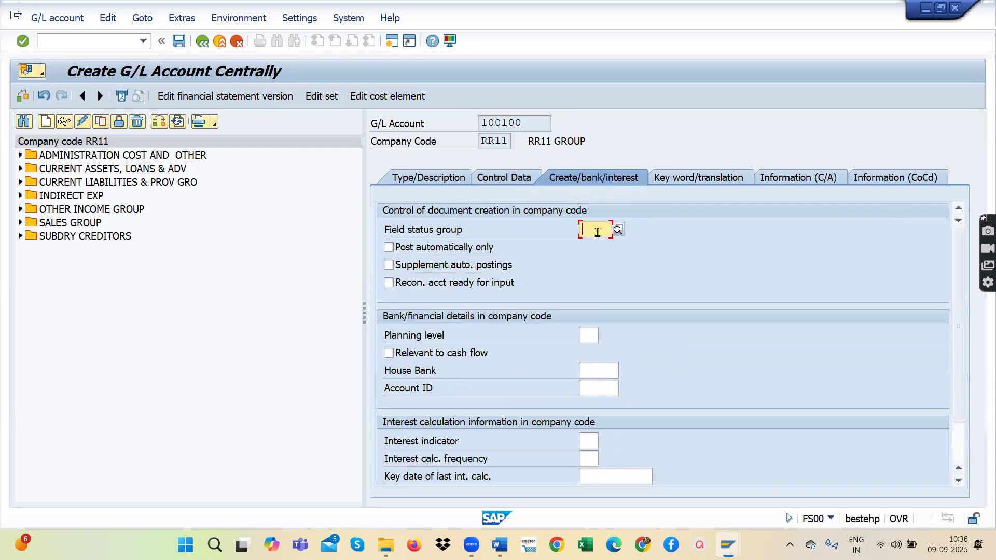
pyautogui.click(618, 230)
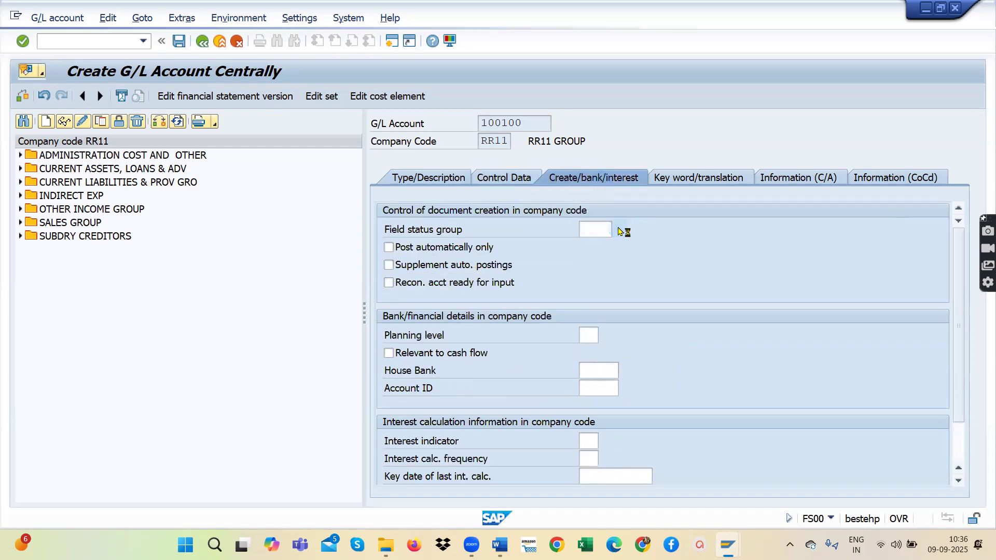
pyautogui.click(611, 150)
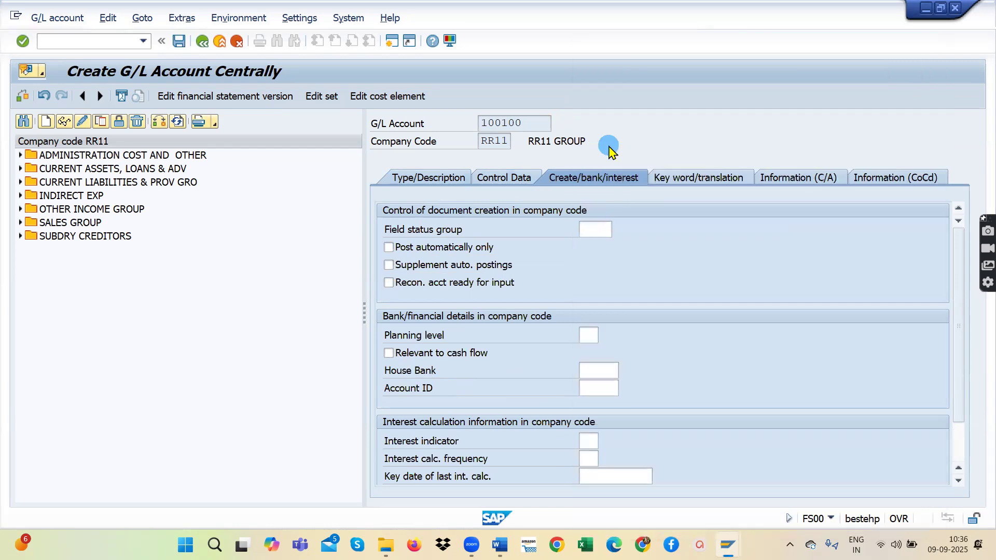
pyautogui.click(389, 248)
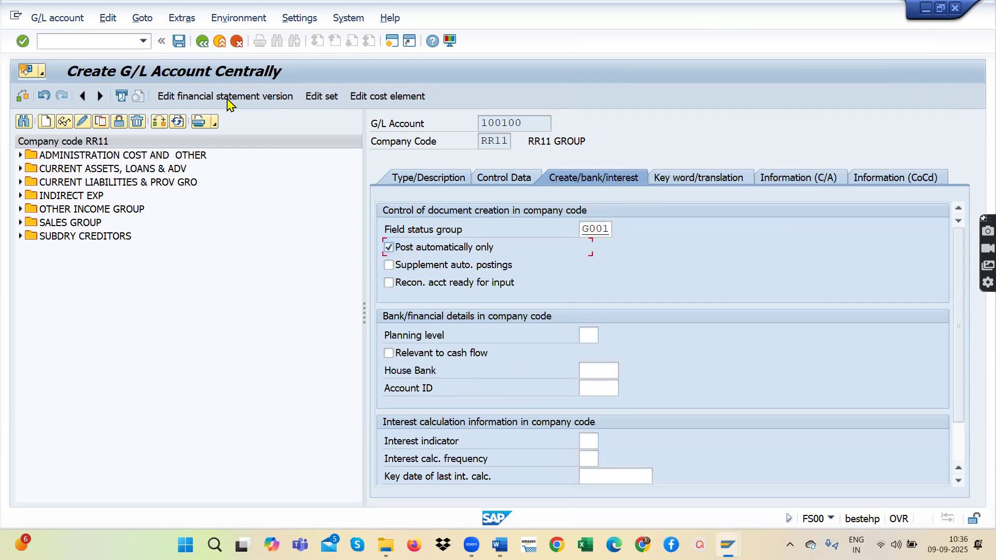
pyautogui.click(183, 44)
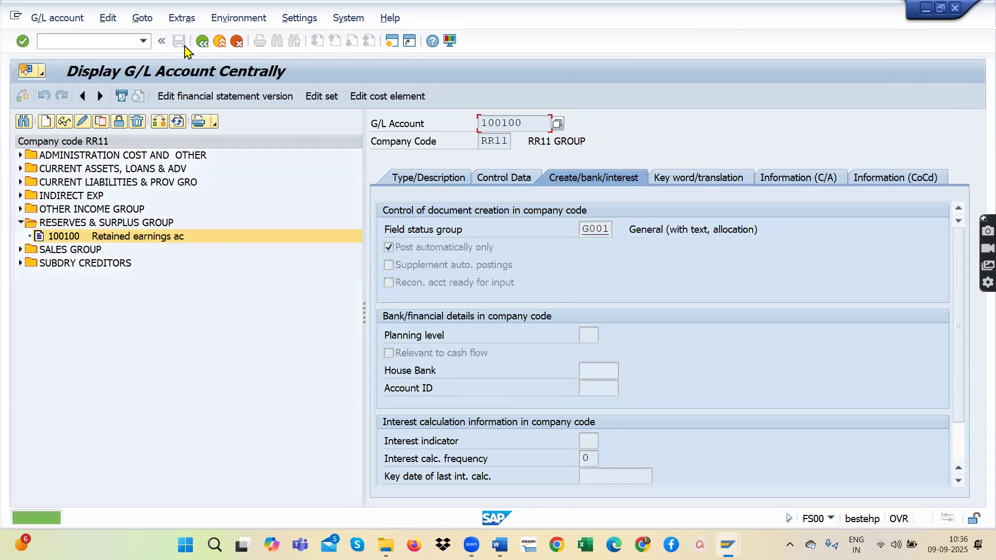
# Review the saved retained earnings account's type and description, control data, bank and interest, and key word settings.
pyautogui.click(445, 179)
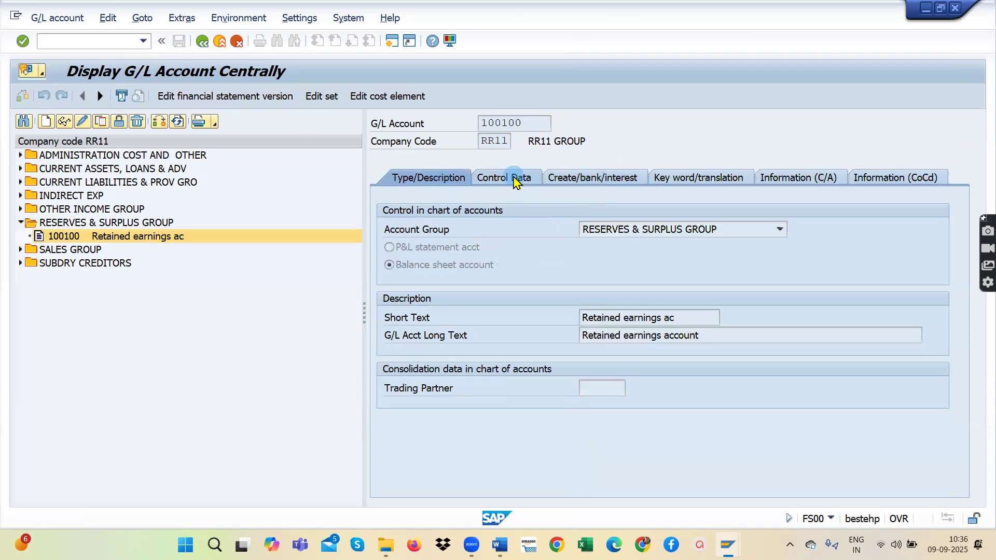
pyautogui.click(515, 180)
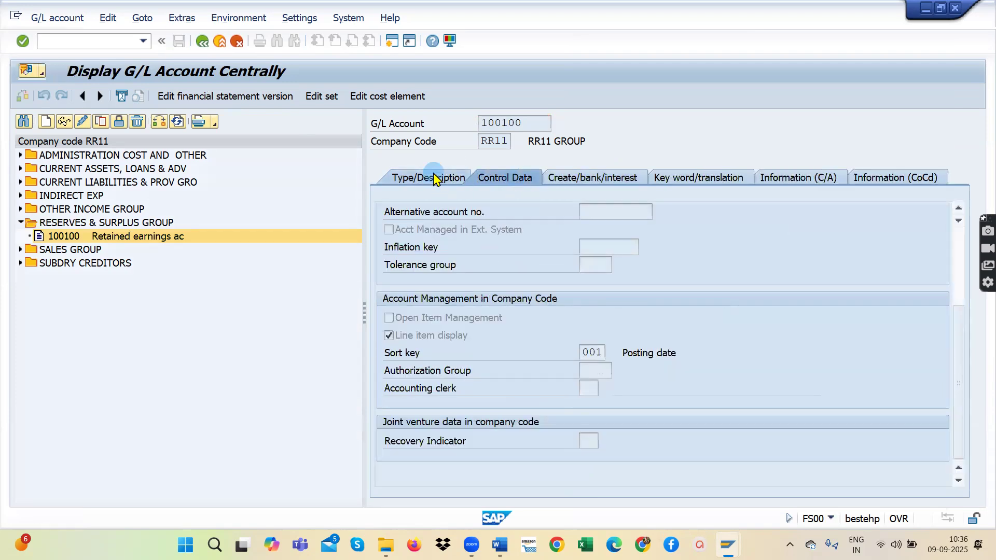
pyautogui.click(434, 179)
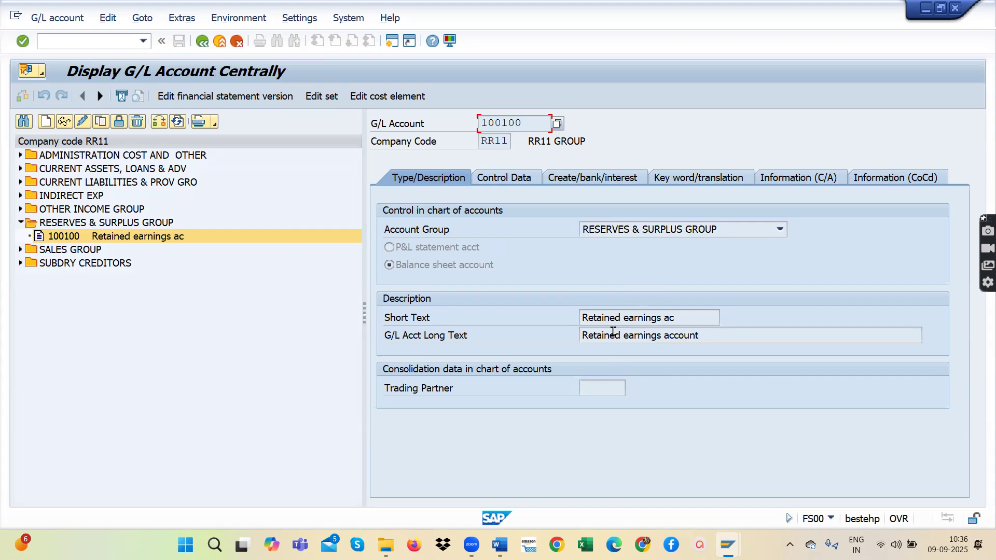
pyautogui.click(491, 178)
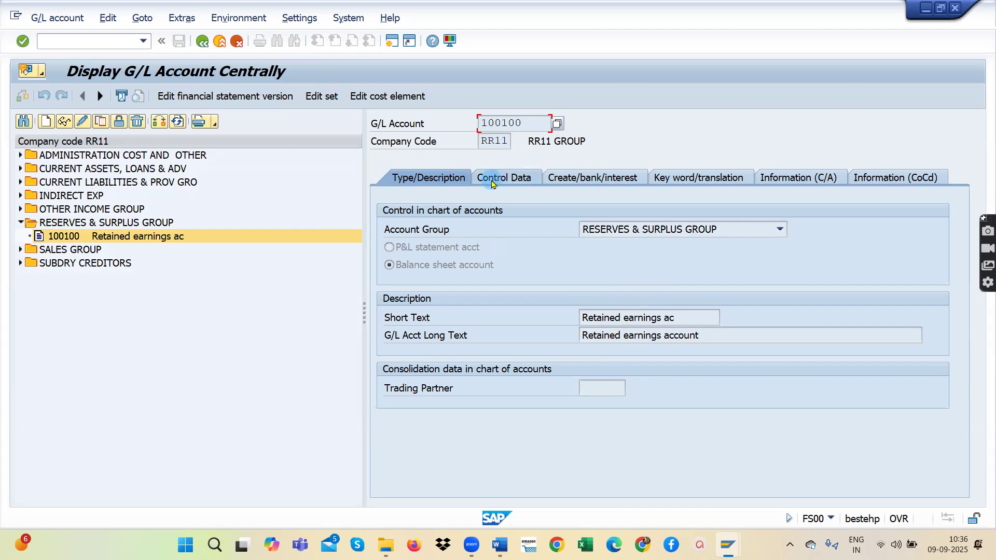
pyautogui.click(563, 178)
pyautogui.click(665, 178)
pyautogui.click(491, 179)
pyautogui.click(429, 178)
pyautogui.moveTo(524, 127); pyautogui.dragTo(478, 124)
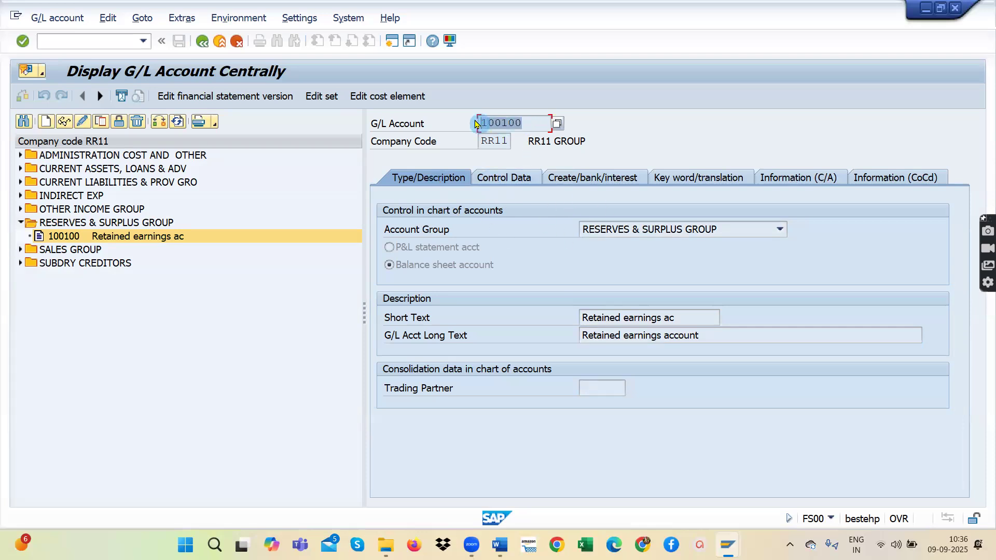
# Open transaction OBD4 in a new session and position the G/L account groups list at chart of accounts RR**.
pyautogui.click(390, 43)
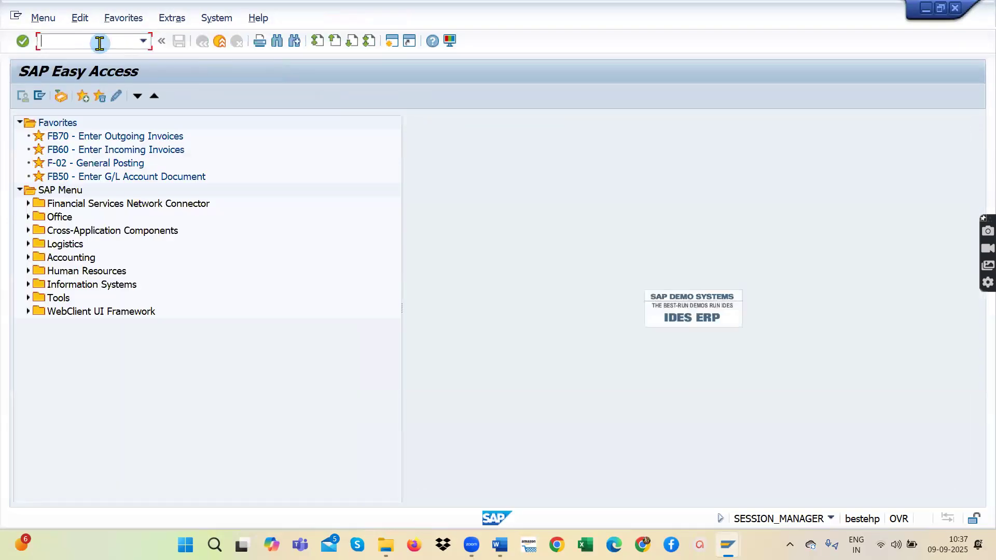
pyautogui.write('obd4')
pyautogui.press('Return')
pyautogui.click(256, 500)
pyautogui.write('rr')
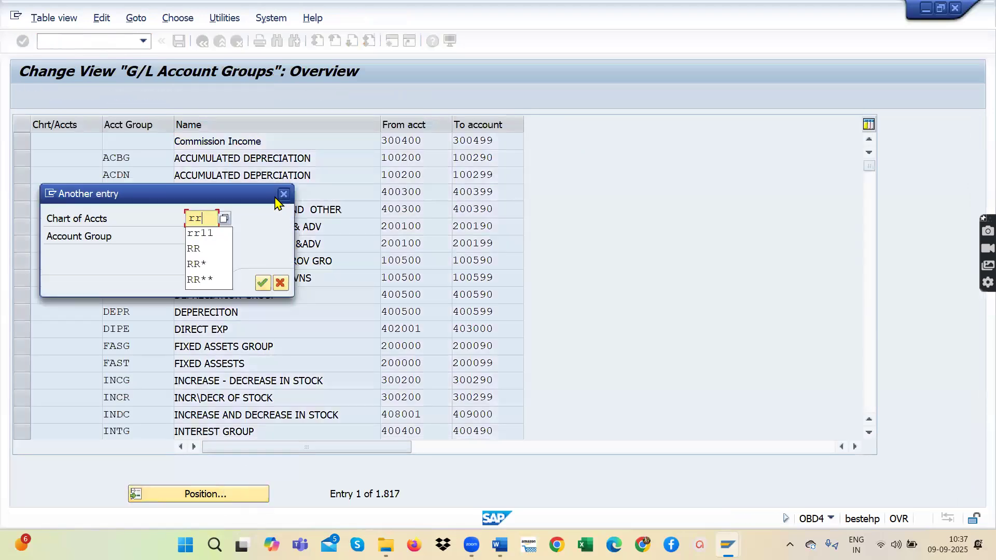
pyautogui.click(211, 278)
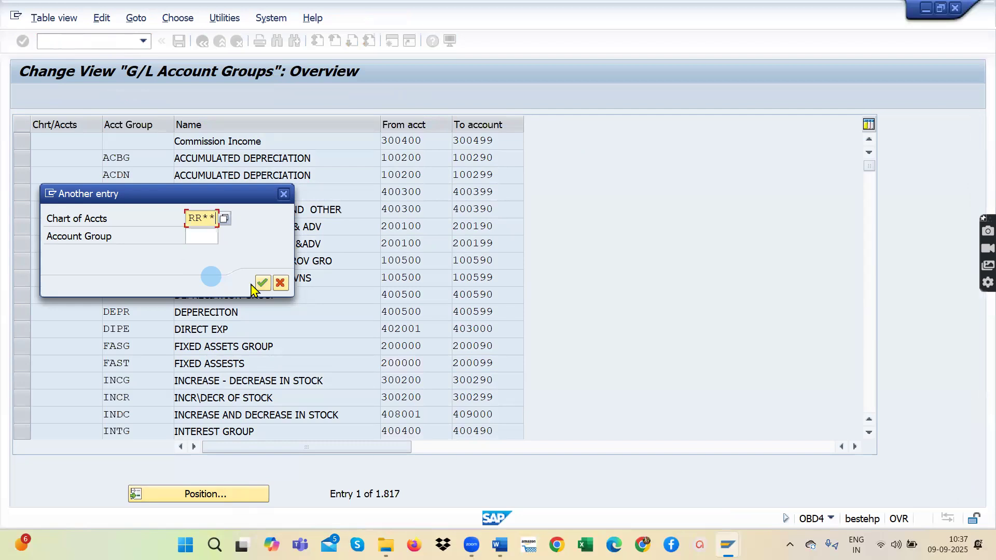
pyautogui.click(263, 283)
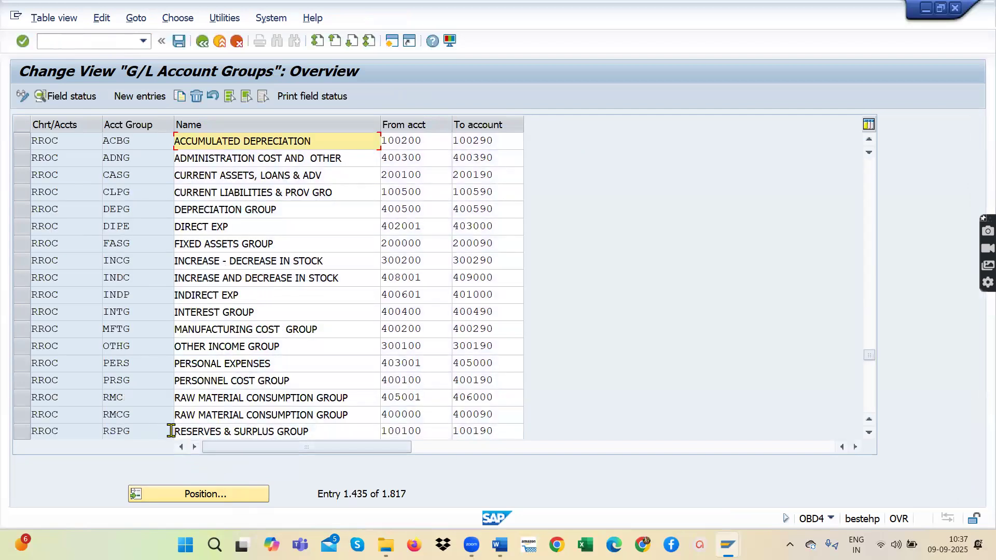
# Check the account number range of the RESERVES & SURPLUS GROUP entry for chart RROC, and return to the Display G/L Account Centrally window.
pyautogui.click(23, 433)
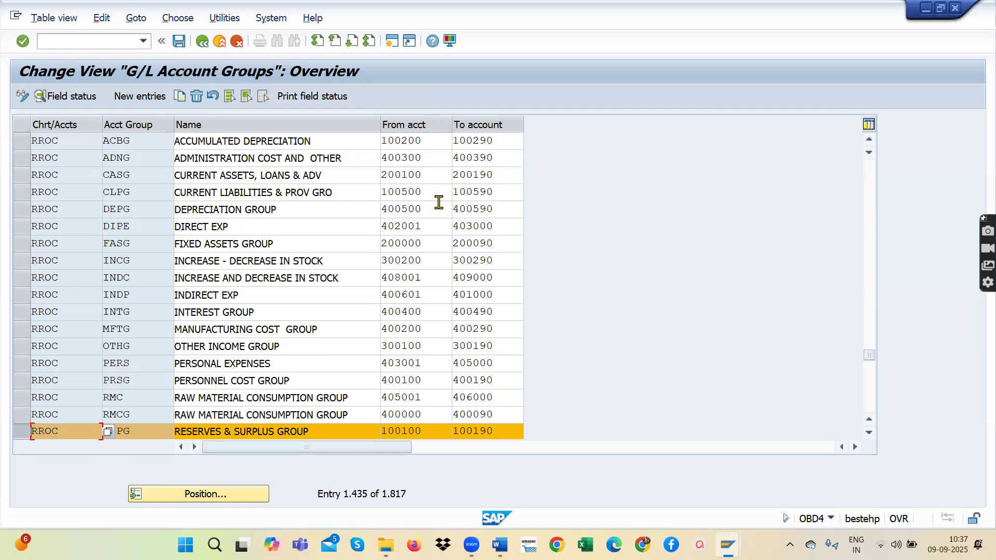
pyautogui.click(384, 37)
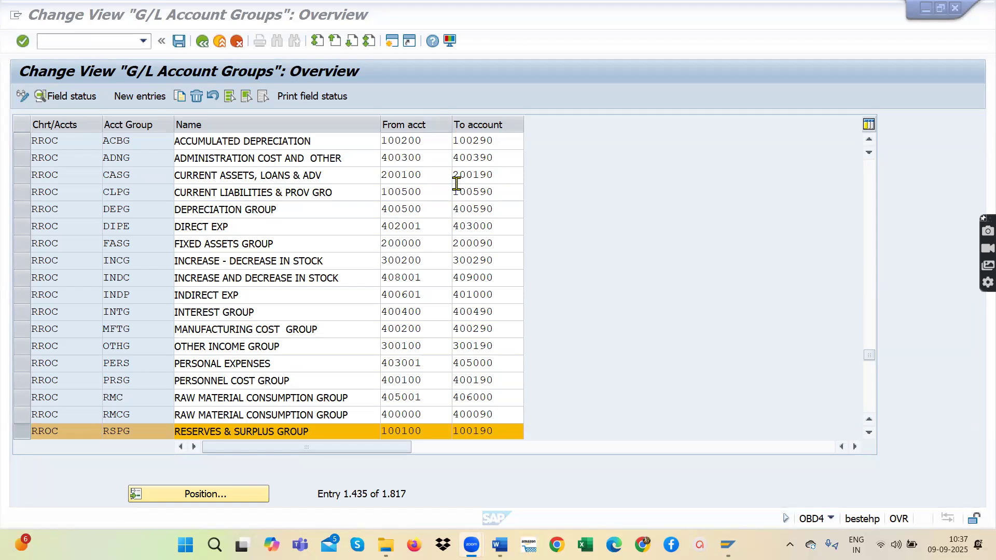
pyautogui.doubleClick(423, 431)
pyautogui.moveTo(727, 545)
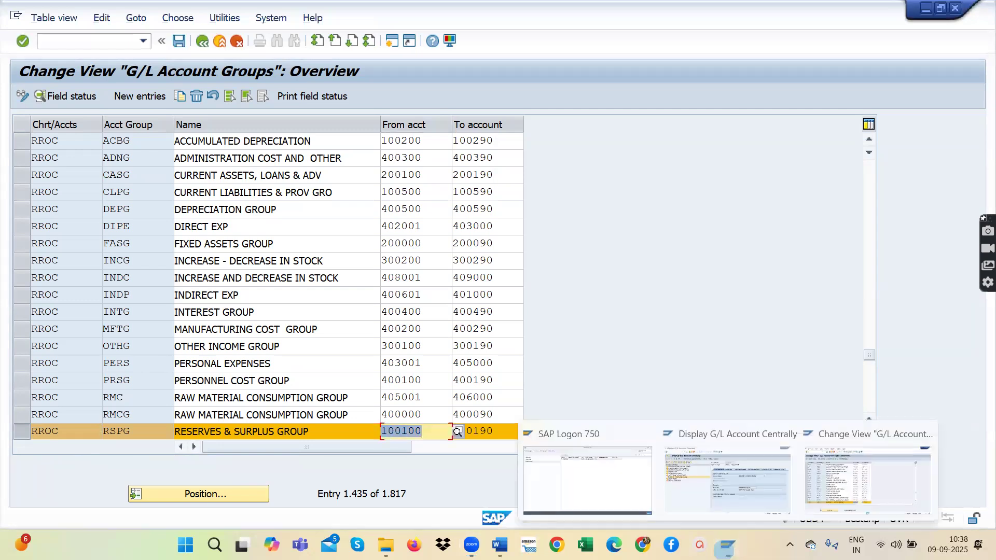
pyautogui.click(726, 482)
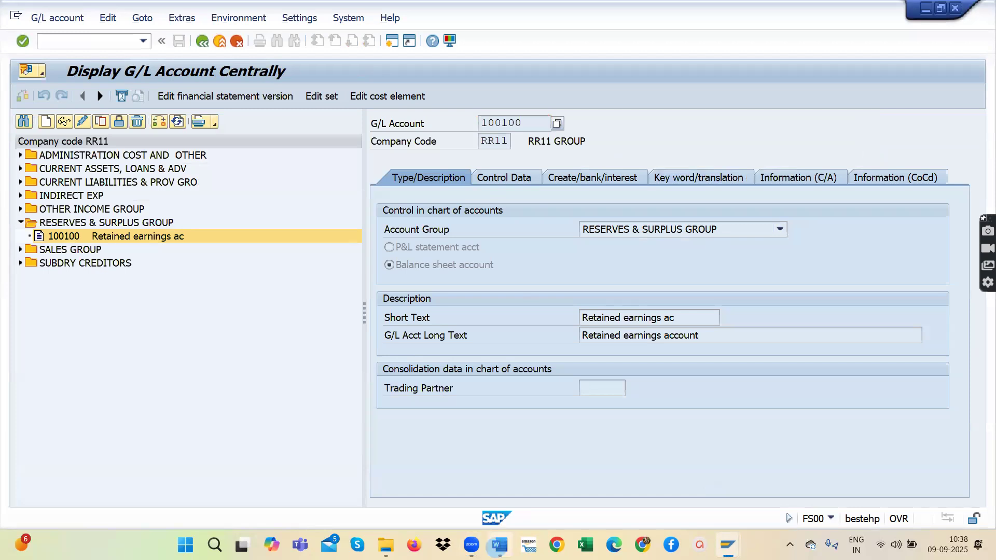
# Switch to the Word notes and look up the transaction for assigning the retained earnings account.
pyautogui.click(498, 545)
pyautogui.moveTo(525, 309); pyautogui.dragTo(268, 310)
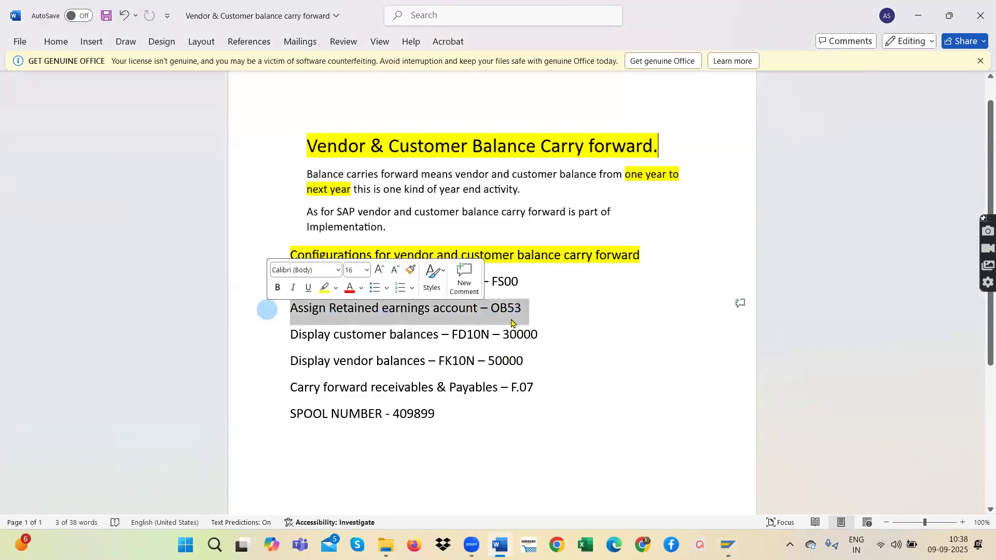
pyautogui.click(526, 308)
pyautogui.moveTo(728, 545)
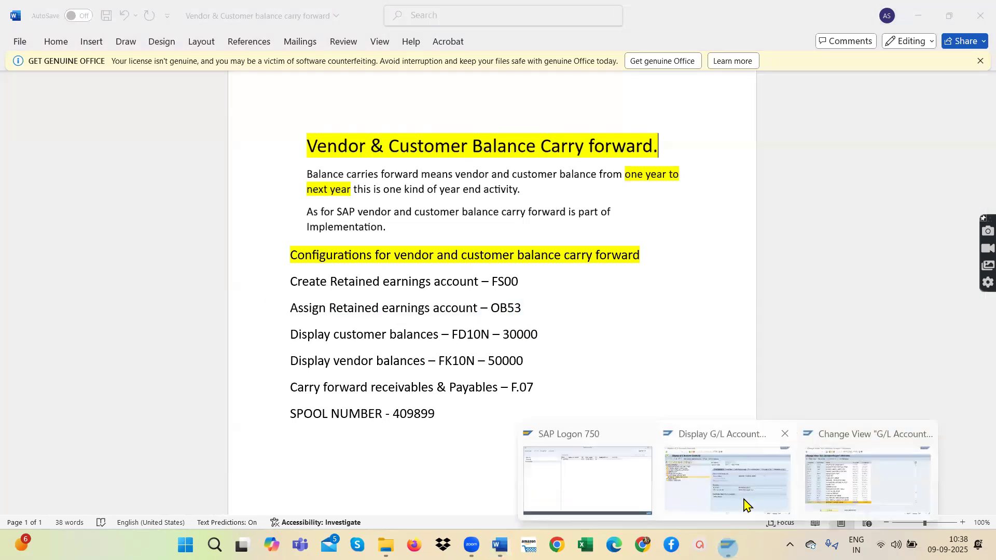
# Return to the SAP G/L account window and open transaction OB53 for chart of accounts RROC.
pyautogui.click(745, 504)
pyautogui.click(68, 44)
pyautogui.write('/')
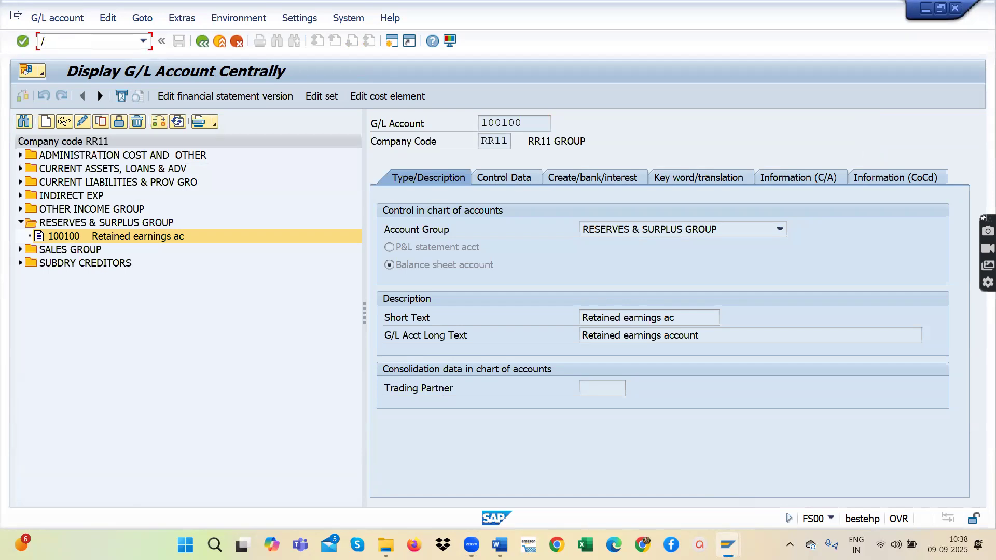
pyautogui.press('capslock')
pyautogui.press('Return')
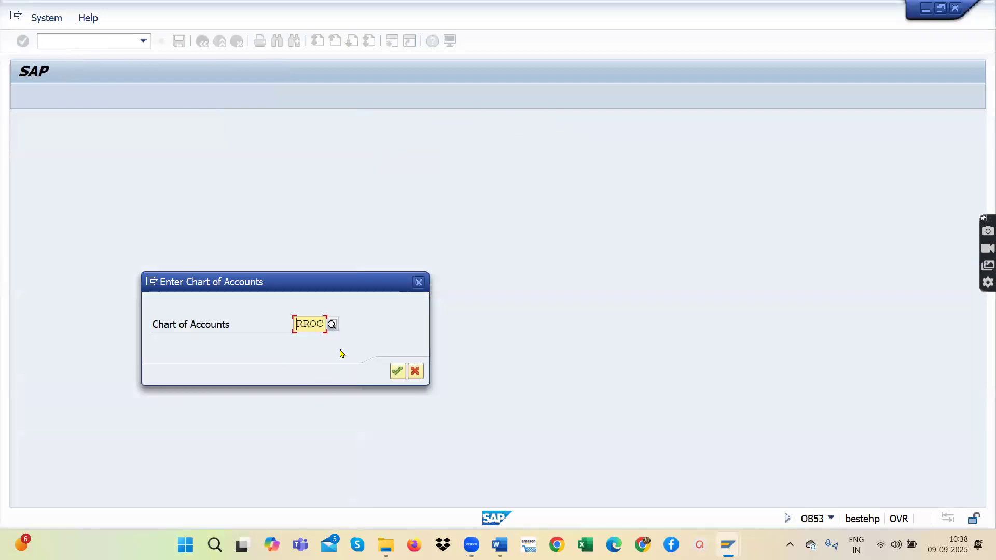
pyautogui.click(396, 370)
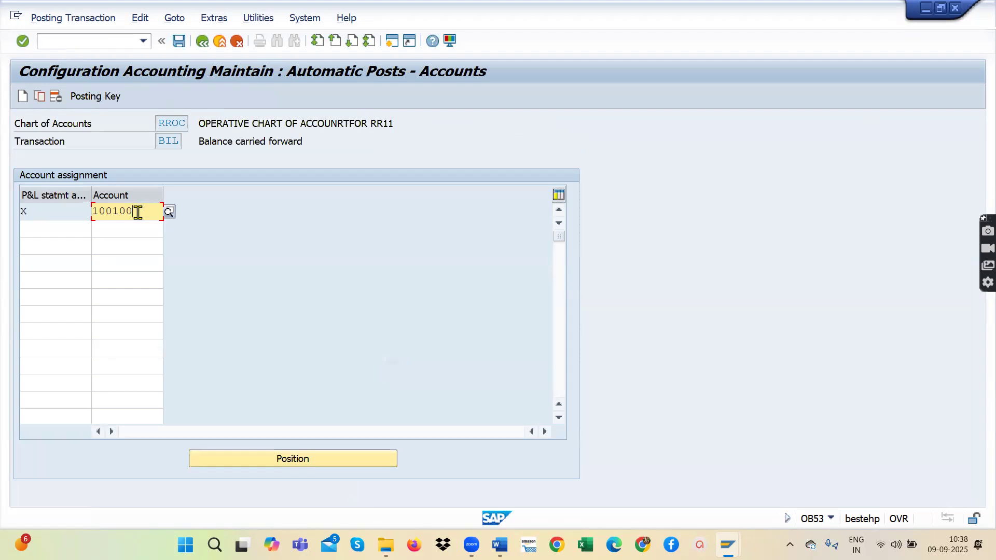
# Check the Balance carried forward assignment of account 100100 to P&L statement account type X, and save it.
pyautogui.click(56, 213)
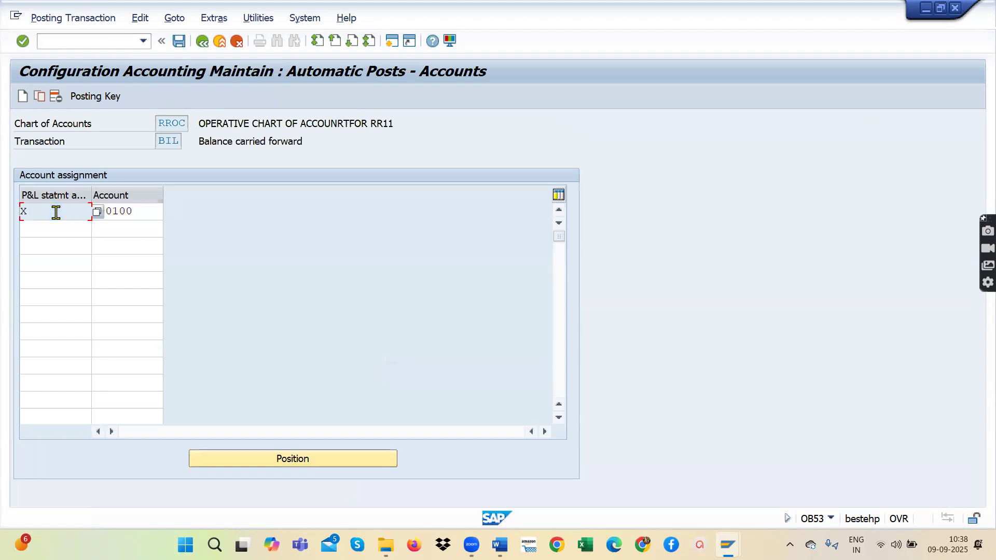
pyautogui.moveTo(196, 141); pyautogui.dragTo(312, 142)
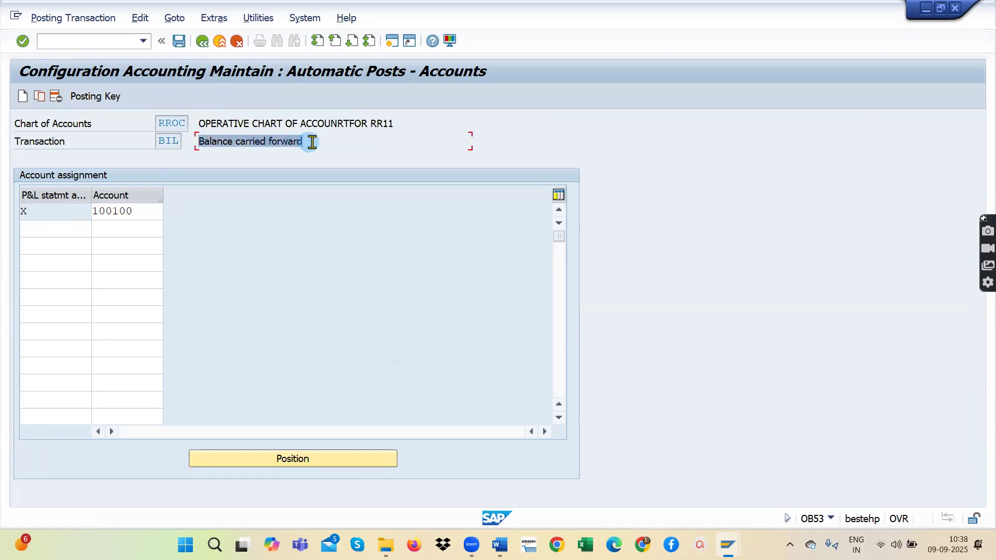
pyautogui.click(139, 212)
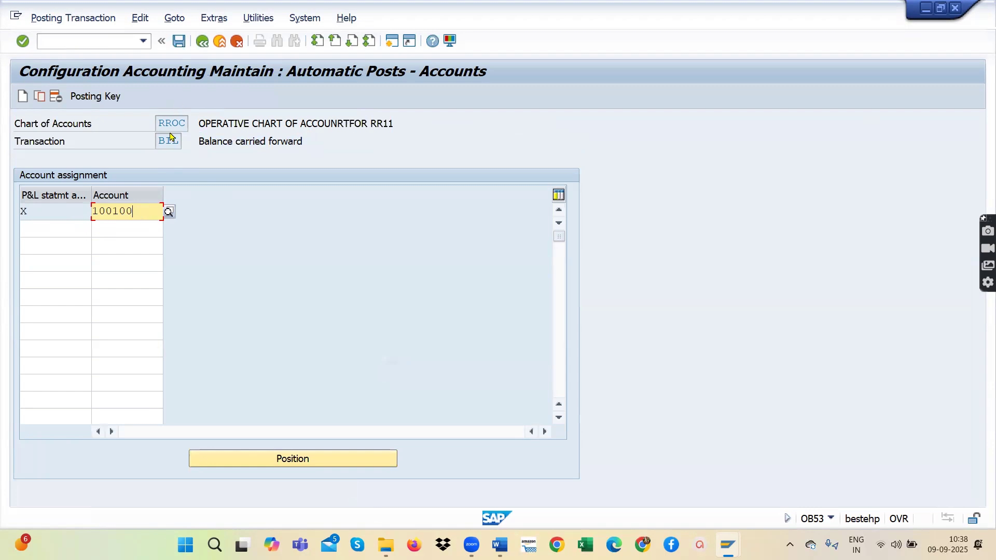
pyautogui.click(180, 40)
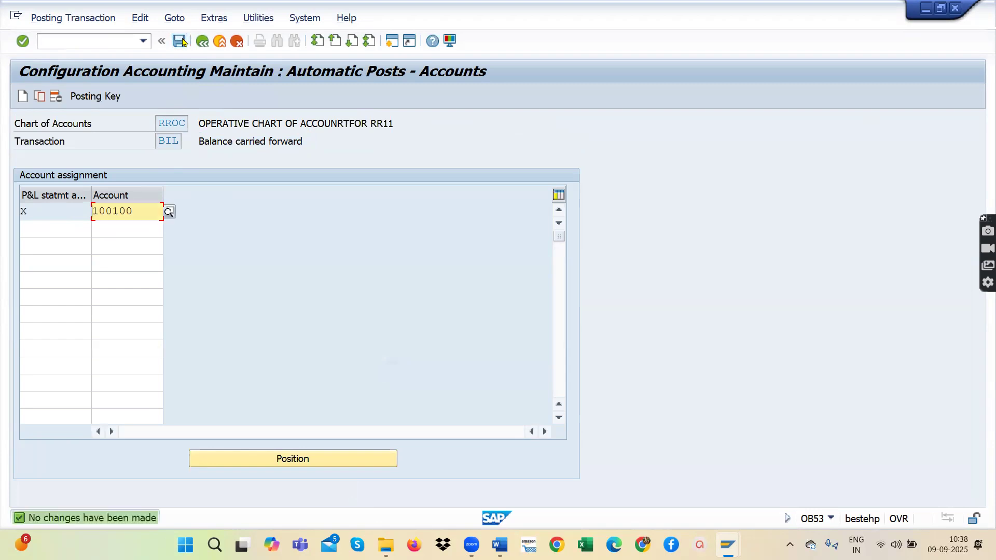
# Switch to the Word notes and review the lines on creating (FS00) and assigning (OB53) the retained earnings account.
pyautogui.click(499, 544)
pyautogui.moveTo(523, 309); pyautogui.dragTo(287, 306)
pyautogui.moveTo(542, 282); pyautogui.dragTo(296, 282)
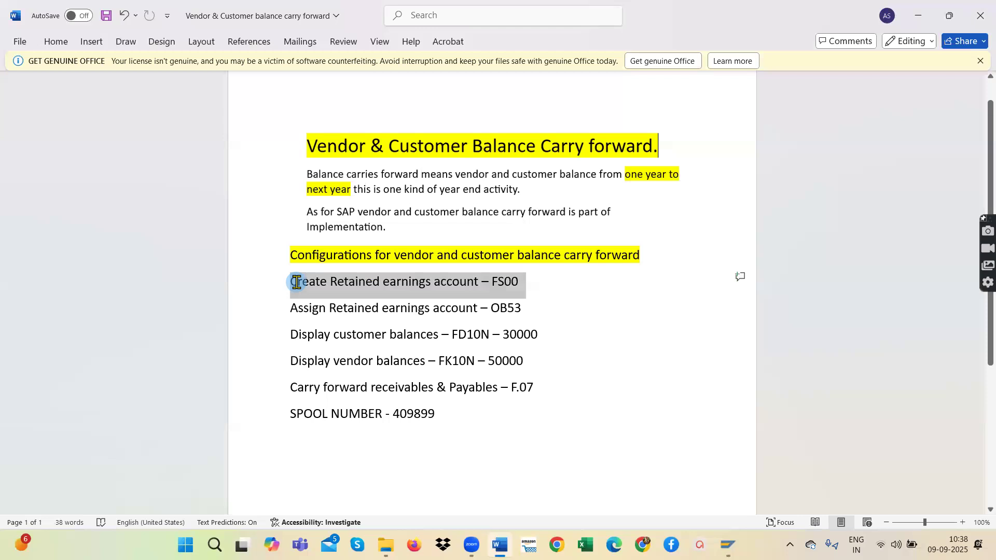
pyautogui.moveTo(296, 282); pyautogui.dragTo(295, 281)
pyautogui.moveTo(524, 309); pyautogui.dragTo(269, 289)
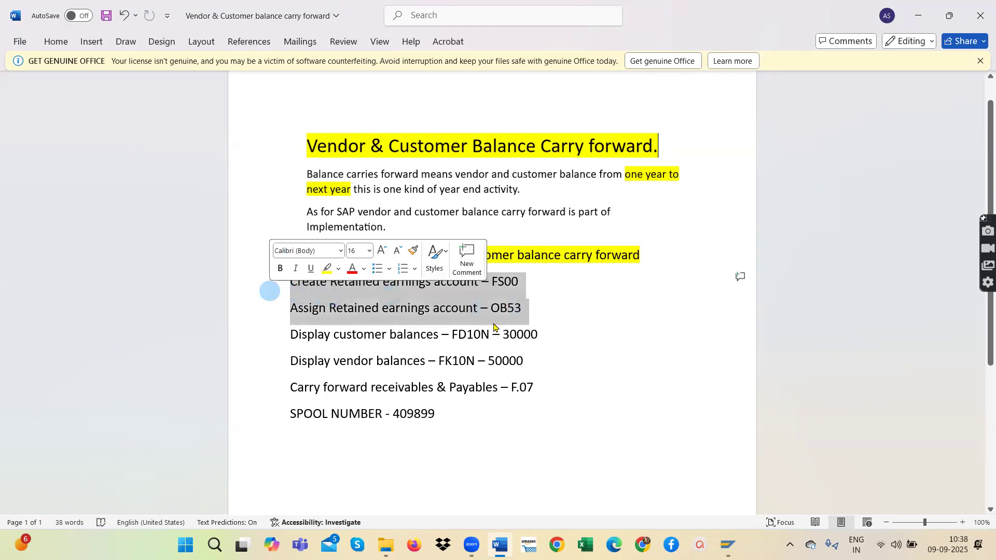
# Review the notes' lines on displaying customer balances with FD10N and vendor balances with FK10N.
pyautogui.click(564, 328)
pyautogui.scroll(-2, 566, 313)
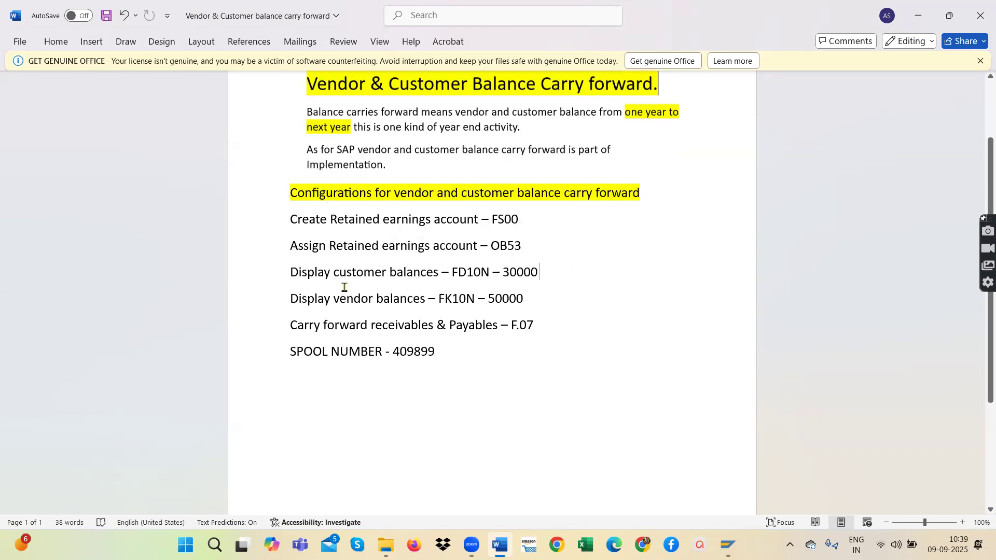
pyautogui.moveTo(289, 271); pyautogui.dragTo(487, 271)
pyautogui.moveTo(289, 298); pyautogui.dragTo(464, 299)
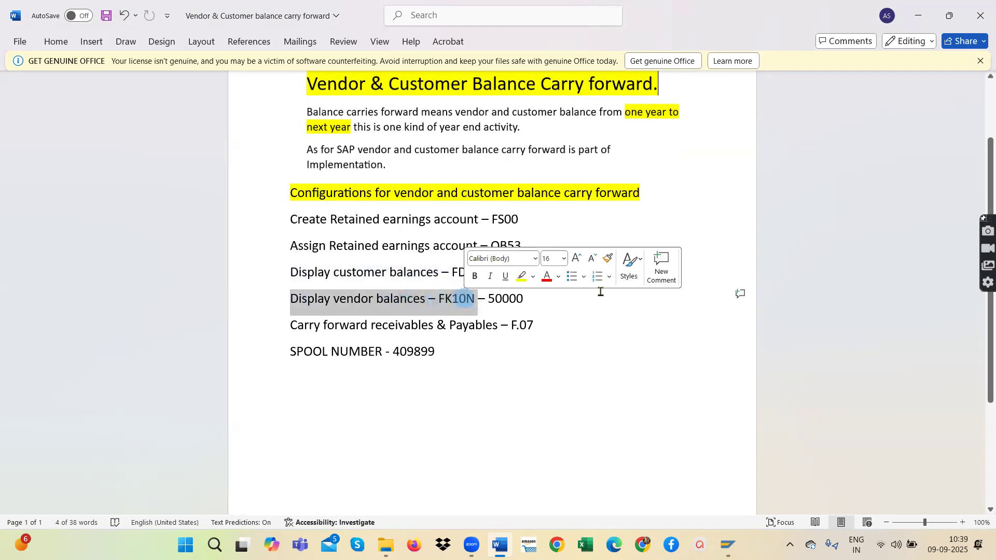
pyautogui.click(707, 205)
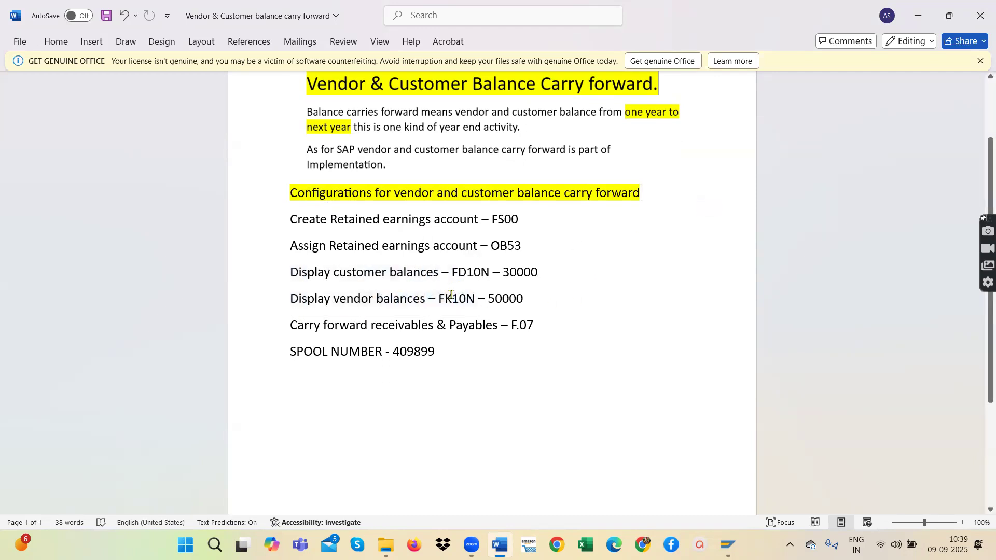
pyautogui.moveTo(453, 272); pyautogui.dragTo(492, 271)
pyautogui.click(466, 271)
pyautogui.moveTo(290, 297); pyautogui.dragTo(485, 298)
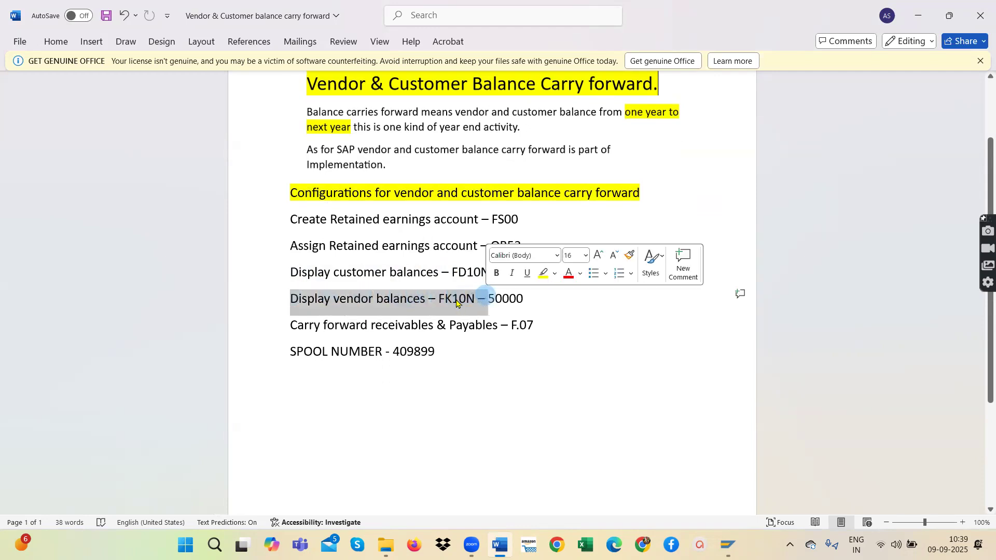
pyautogui.click(454, 302)
pyautogui.click(534, 300)
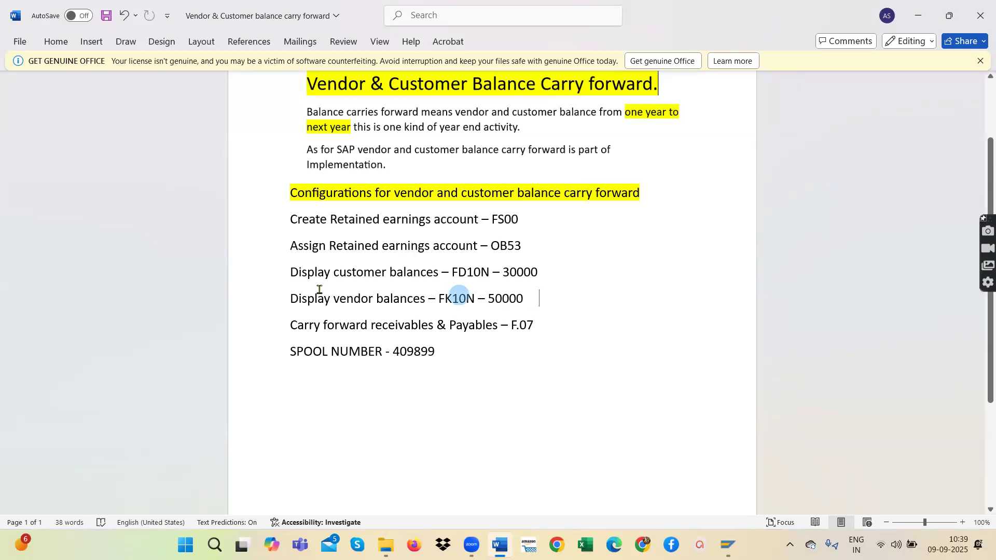
pyautogui.moveTo(273, 277); pyautogui.dragTo(275, 301)
pyautogui.click(561, 307)
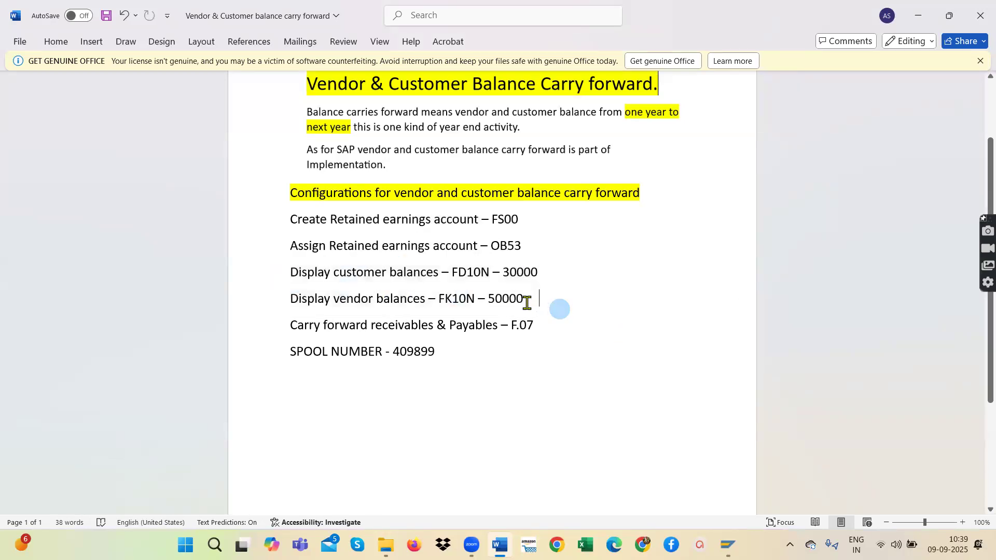
# Add a new line reading "GL balances" below the vendor balances line in the notes.
pyautogui.press('Return')
pyautogui.press('capslock')
pyautogui.write('g')
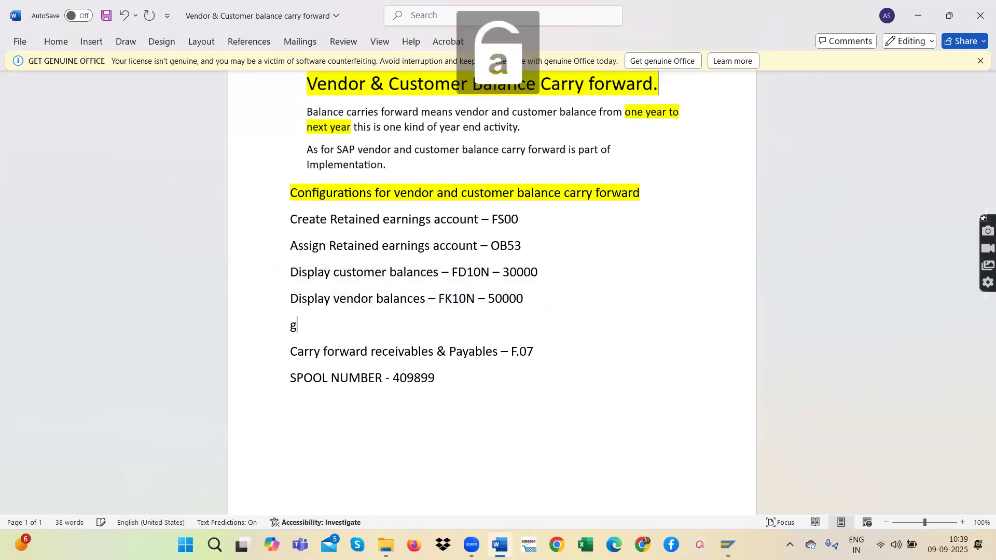
pyautogui.press('capslock')
pyautogui.press('BackSpace')
pyautogui.write('G')
pyautogui.press('capslock')
pyautogui.write('l')
pyautogui.press('capslock')
pyautogui.press('BackSpace')
pyautogui.write('L')
pyautogui.press('capslock')
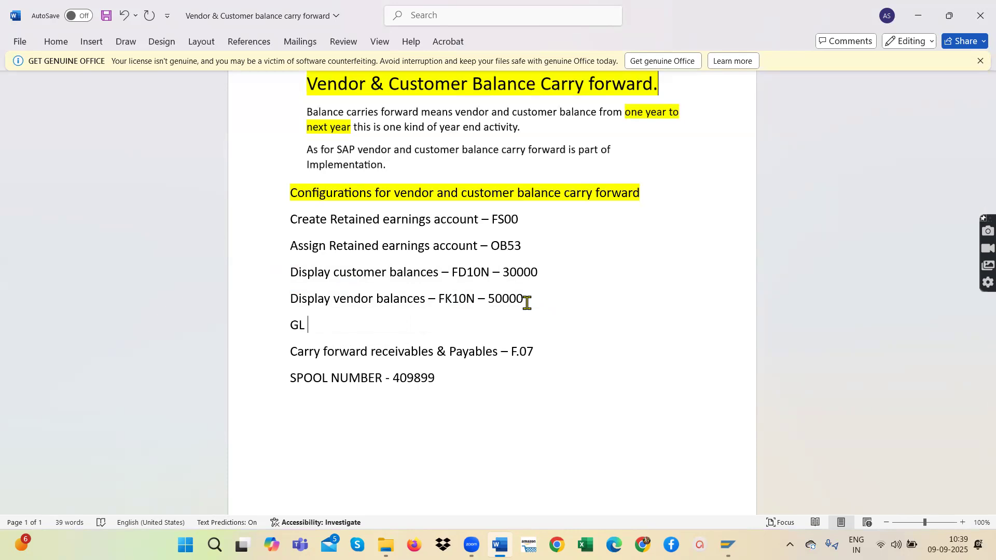
pyautogui.write('balances')
pyautogui.press('BackSpace')
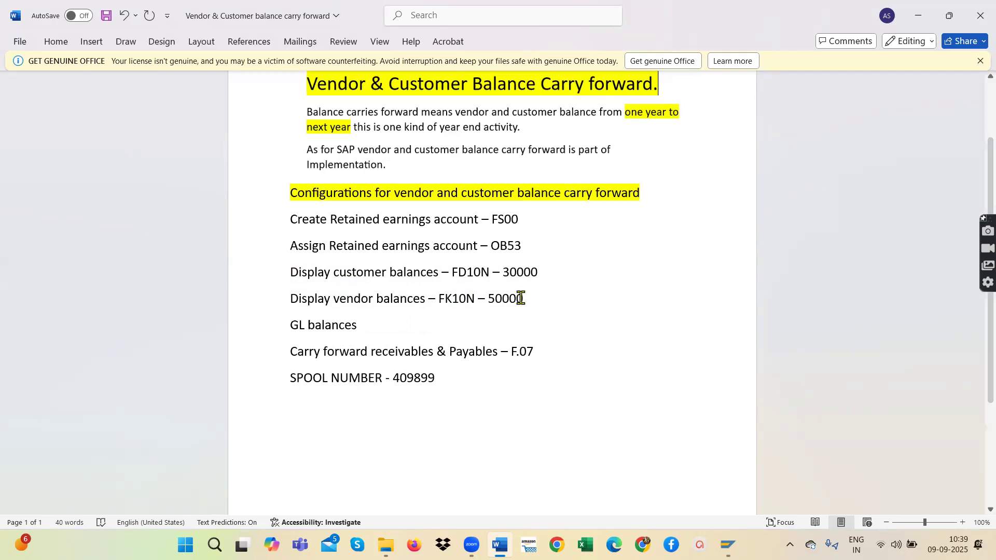
# Copy the word "Display" from the vendor balances line to the start of the GL balances line.
pyautogui.doubleClick(315, 300)
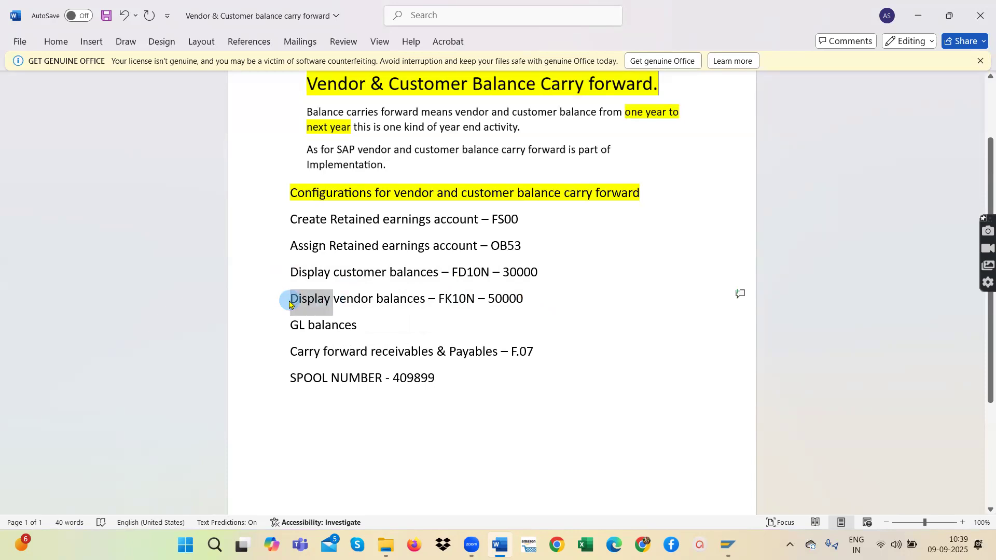
pyautogui.rightClick(305, 300)
pyautogui.click(340, 93)
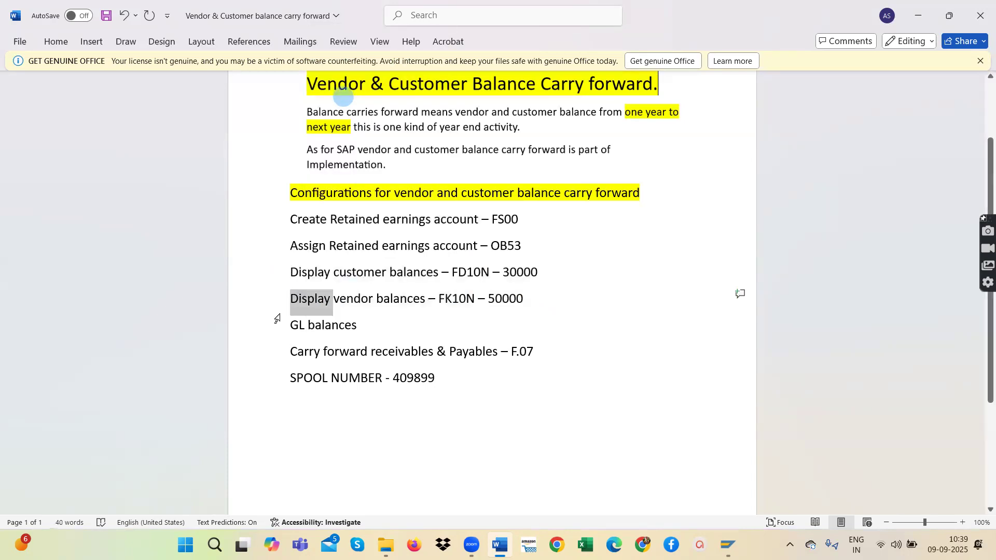
pyautogui.click(288, 325)
pyautogui.hotkey('ctrl', 'v')
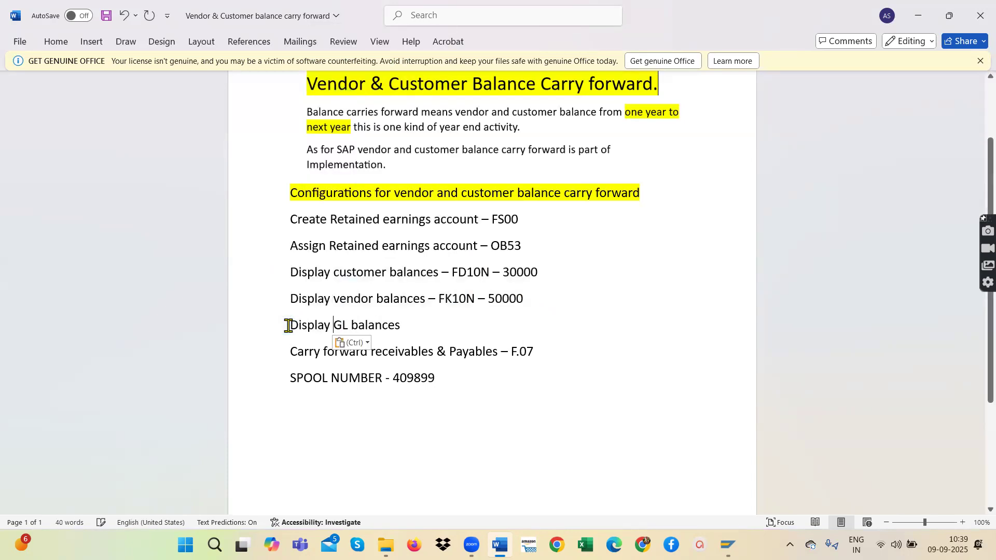
# Append "- FS10N" to the Display GL balances line and accept the suggested spacing correction.
pyautogui.click(471, 328)
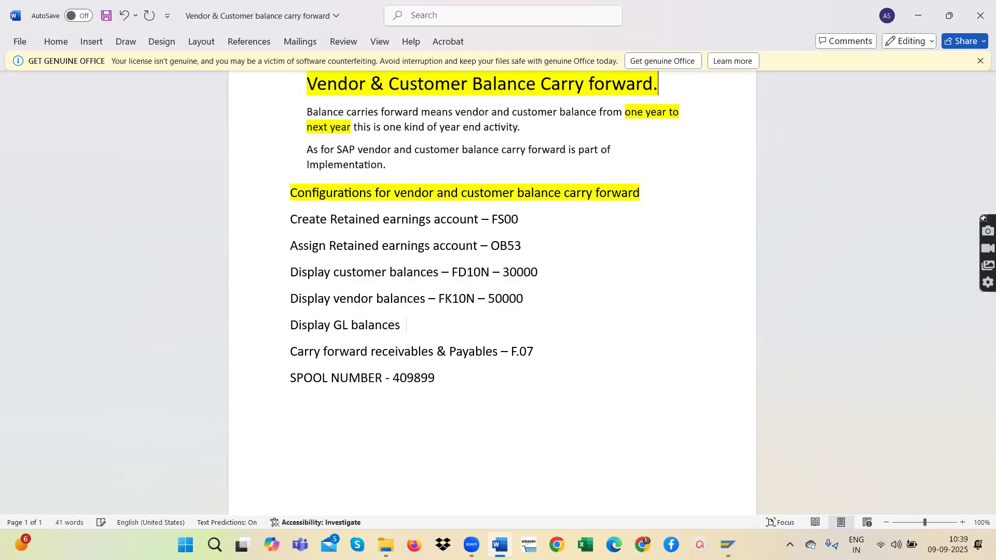
pyautogui.press('capslock')
pyautogui.write('FS10N')
pyautogui.moveTo(521, 300); pyautogui.dragTo(294, 303)
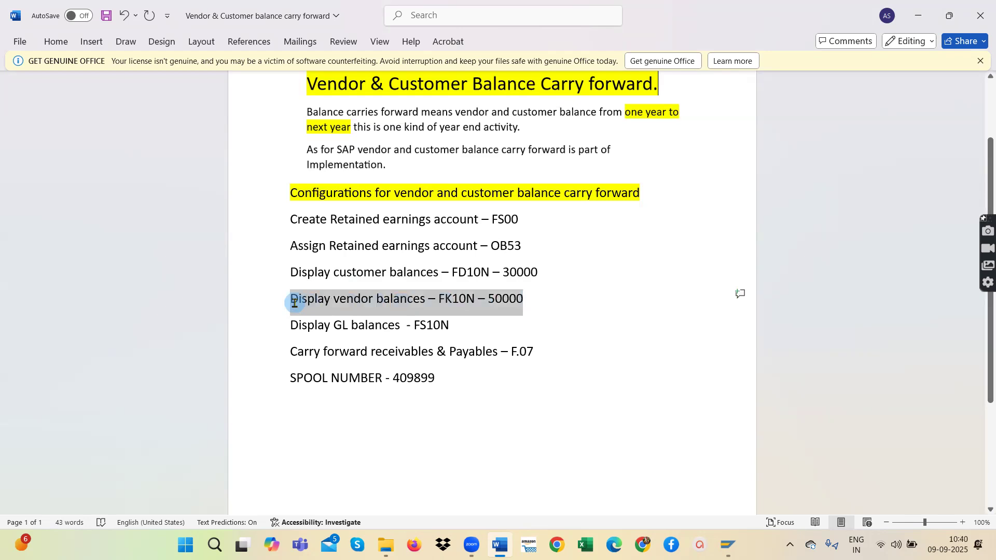
pyautogui.click(387, 330)
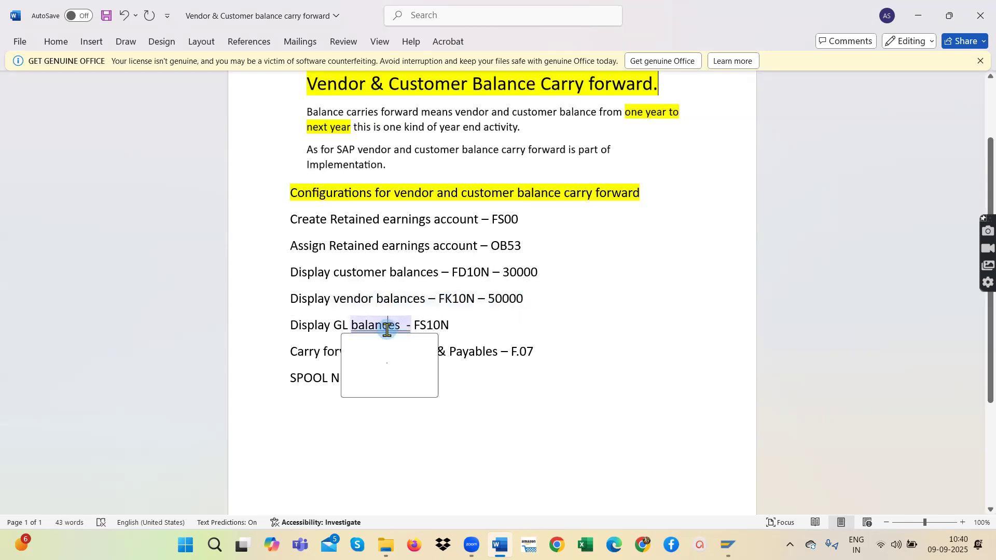
pyautogui.click(393, 374)
pyautogui.moveTo(466, 325); pyautogui.dragTo(288, 278)
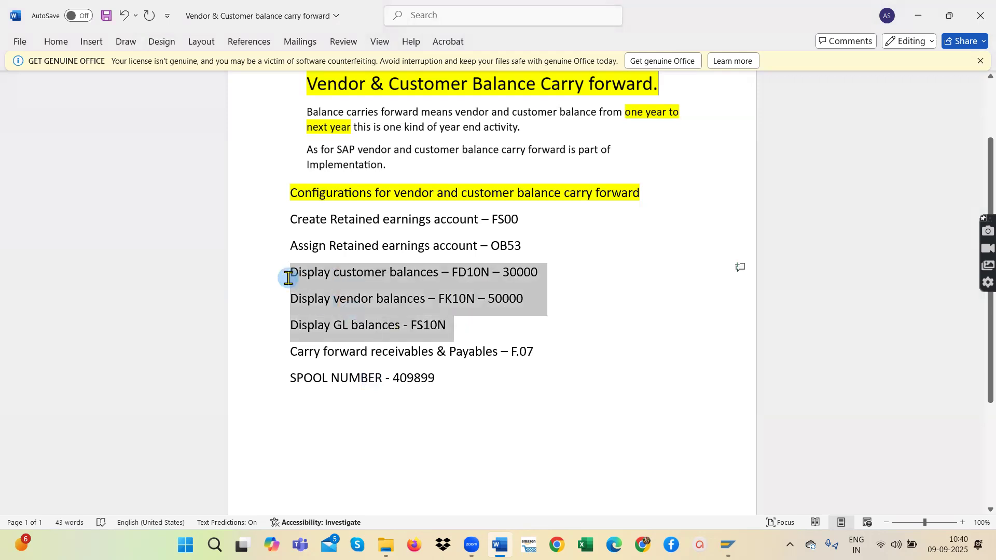
pyautogui.click(344, 279)
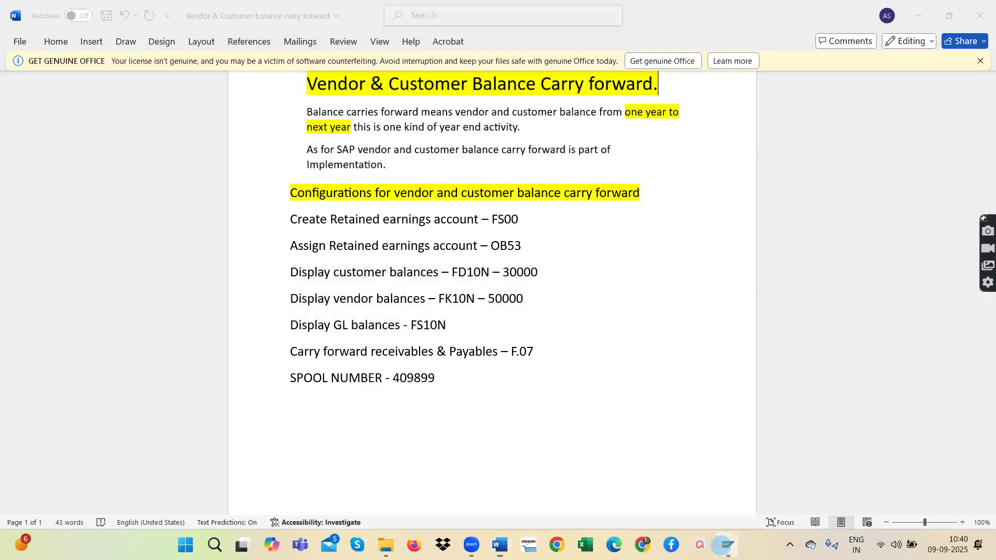
# Switch to SAP, leave the automatic posting configuration, and open the customer balance display with transaction FD10N.
pyautogui.moveTo(728, 544)
pyautogui.click(735, 490)
pyautogui.click(71, 42)
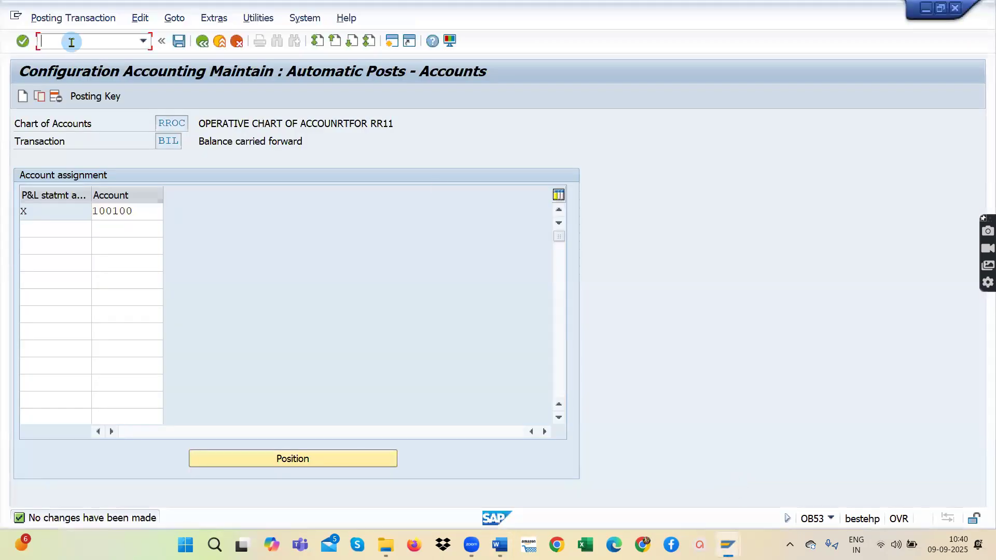
pyautogui.write('/n')
pyautogui.press('Return')
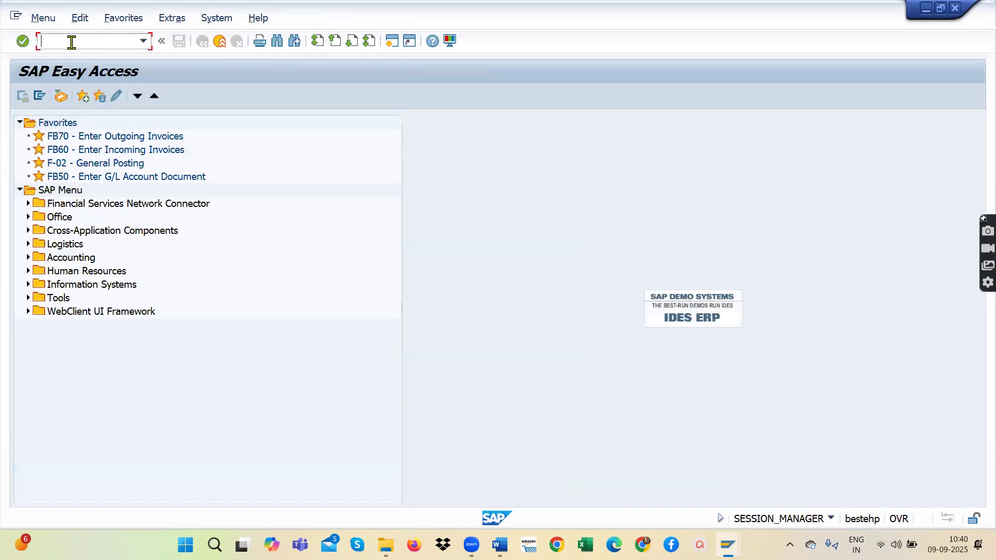
pyautogui.write('F')
pyautogui.press('Return')
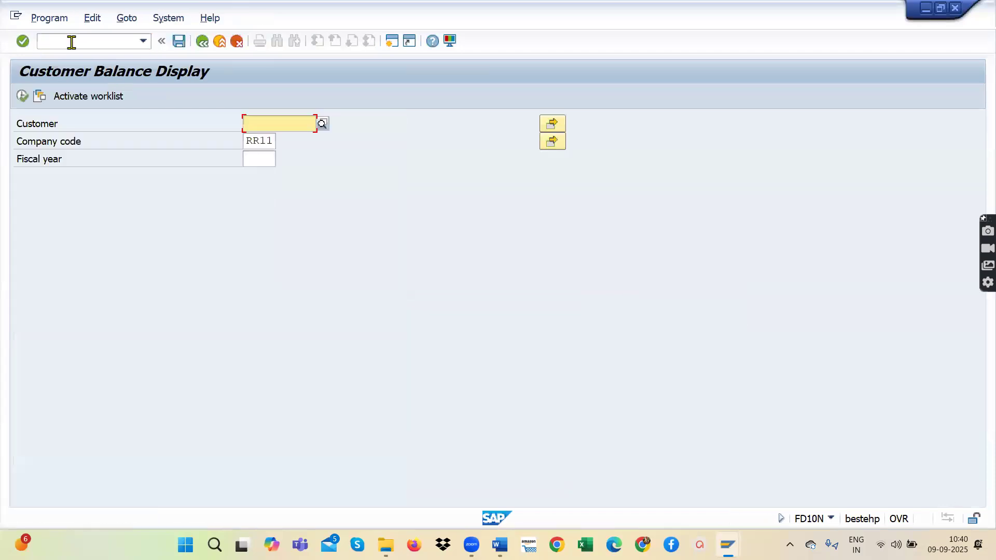
# Display the balances of all customers (*) in company code RR11 for fiscal year 2025 and examine the period totals.
pyautogui.click(324, 124)
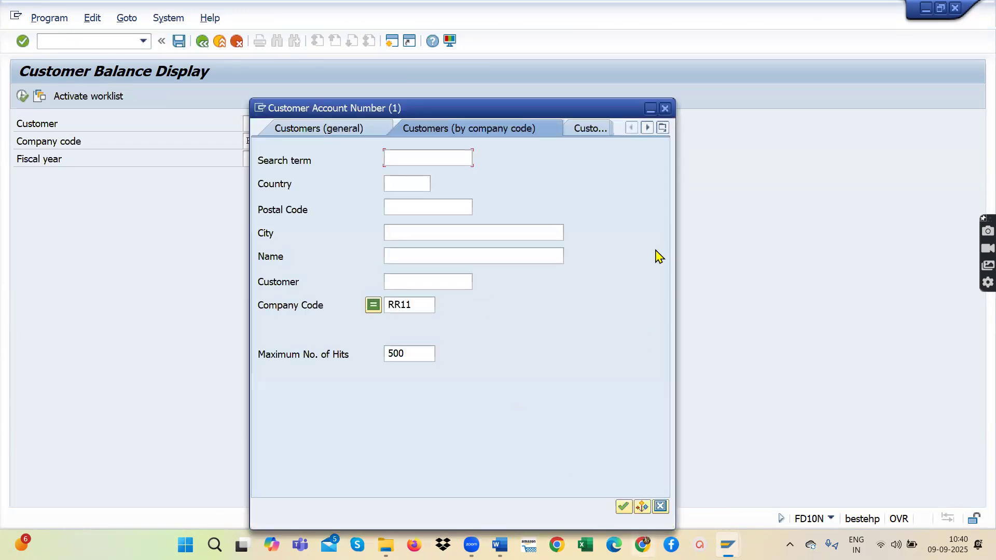
pyautogui.click(663, 109)
pyautogui.click(288, 125)
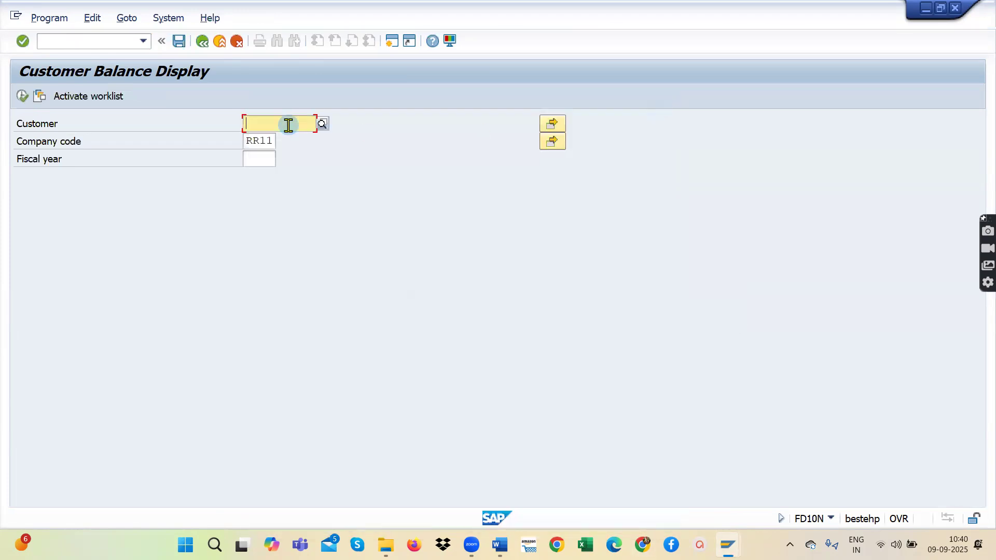
pyautogui.write('*')
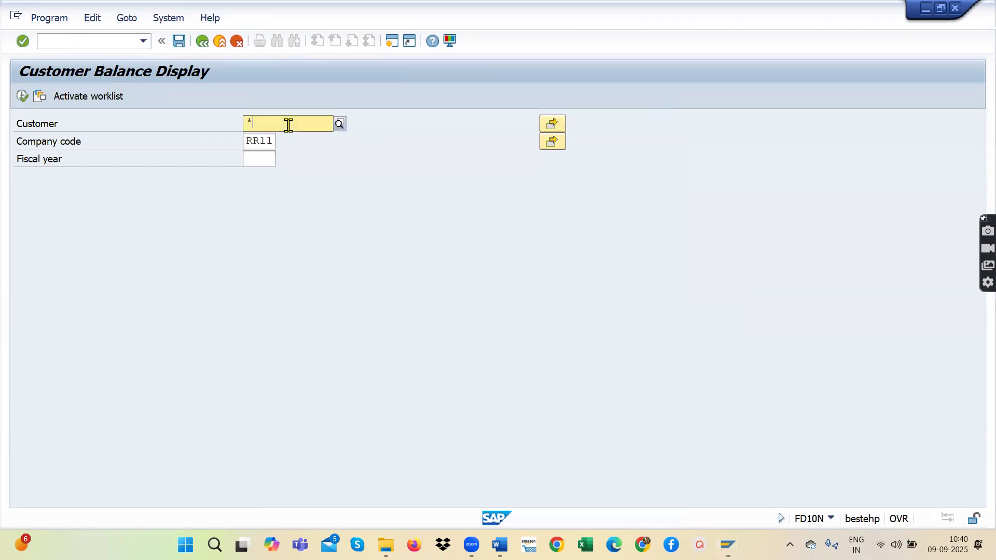
pyautogui.click(172, 151)
pyautogui.click(259, 158)
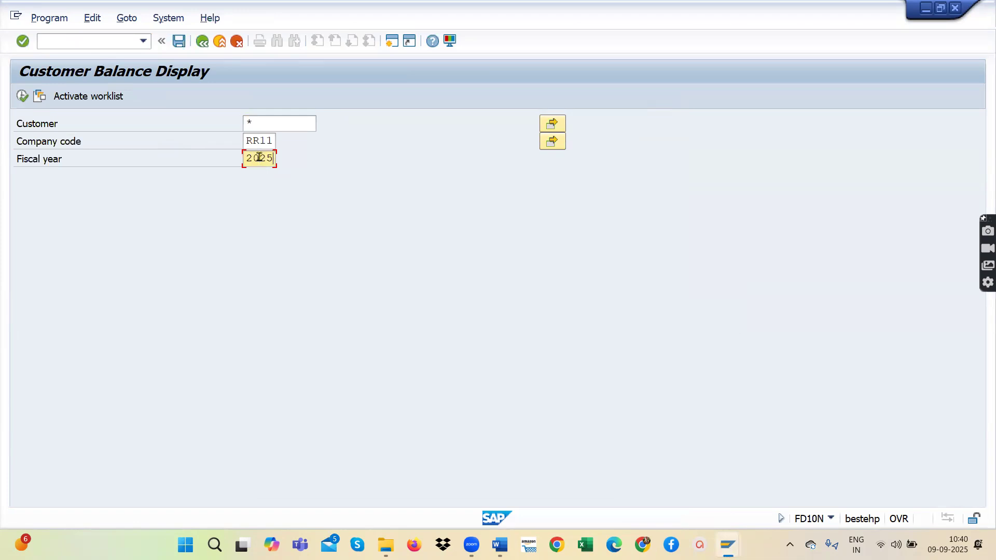
pyautogui.press('Return')
pyautogui.click(22, 97)
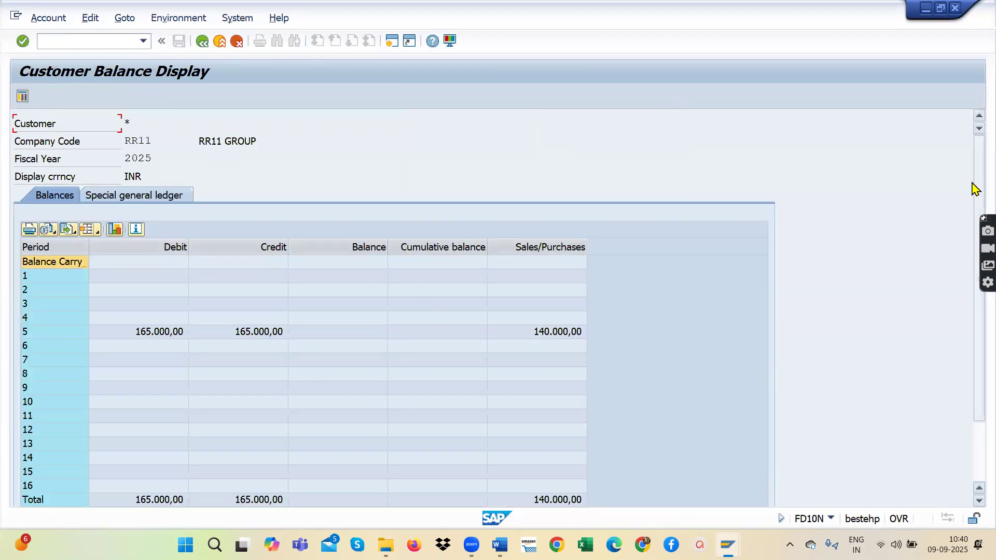
pyautogui.moveTo(974, 187); pyautogui.dragTo(975, 285)
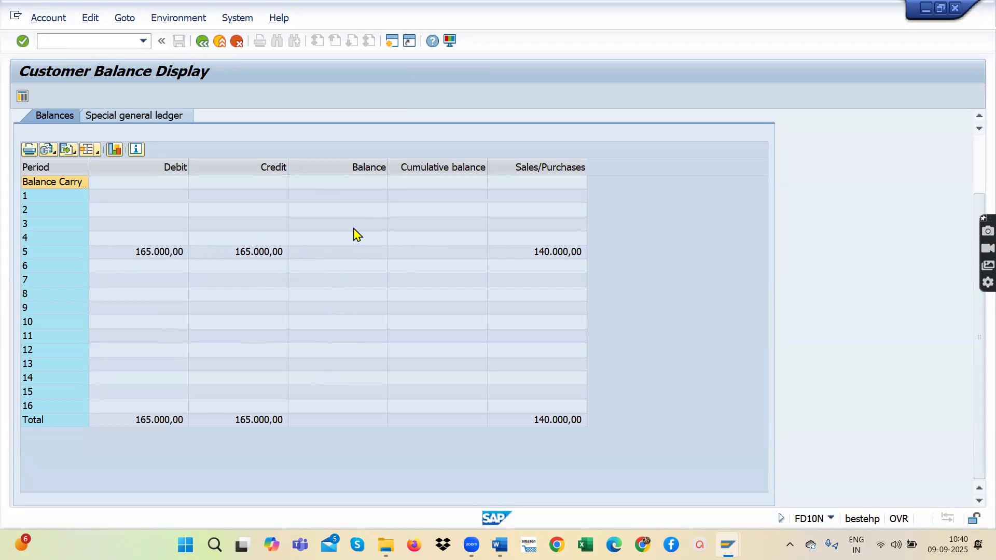
# Open an additional SAP session and start customer invoice entry with transaction FB70.
pyautogui.click(391, 41)
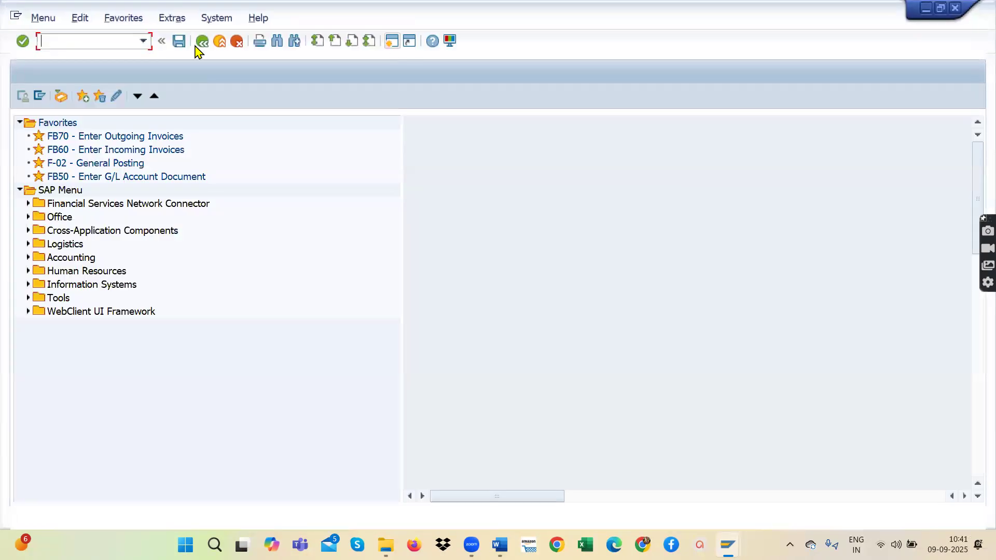
pyautogui.click(75, 42)
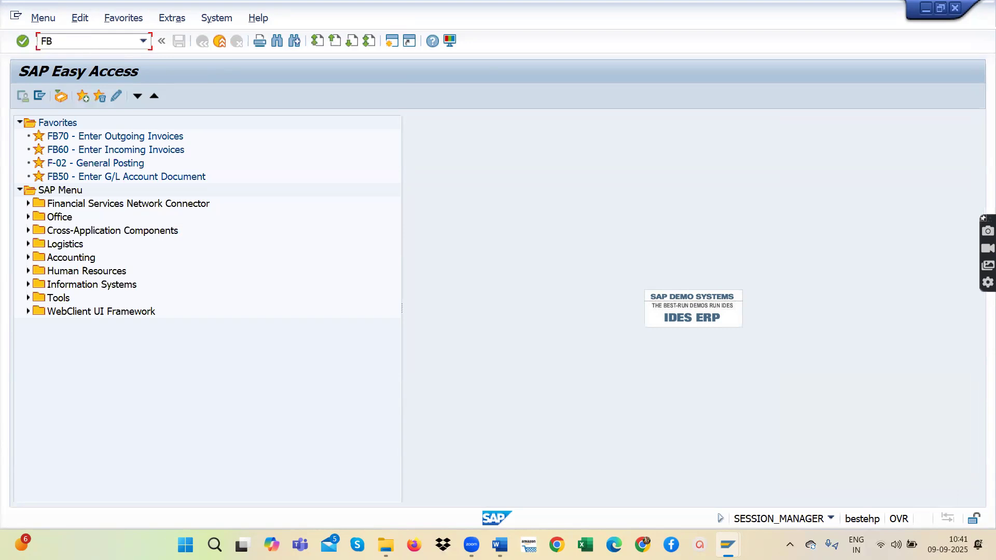
pyautogui.press('Return')
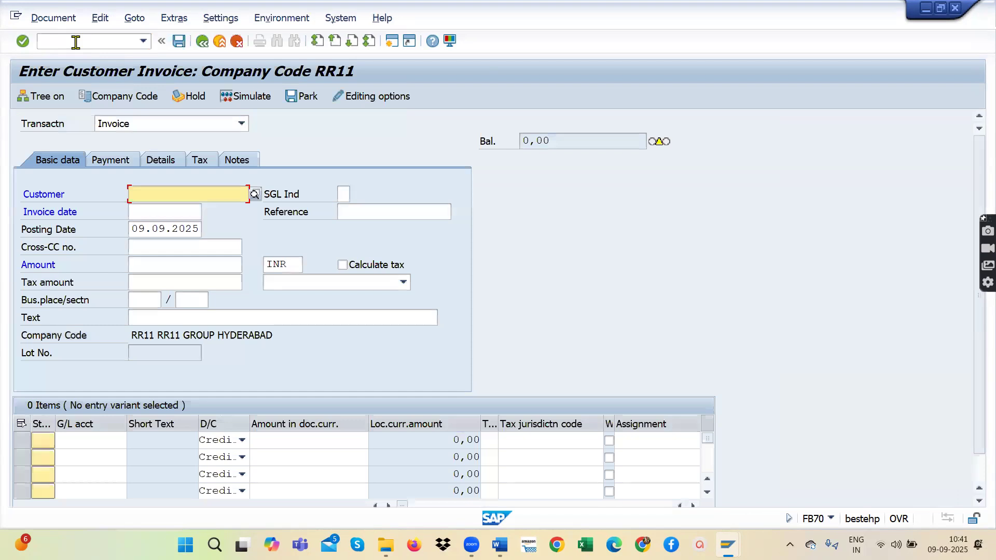
# Look up the customers of company code RR11 and choose VENKET ENTERPRISE for the invoice.
pyautogui.click(254, 195)
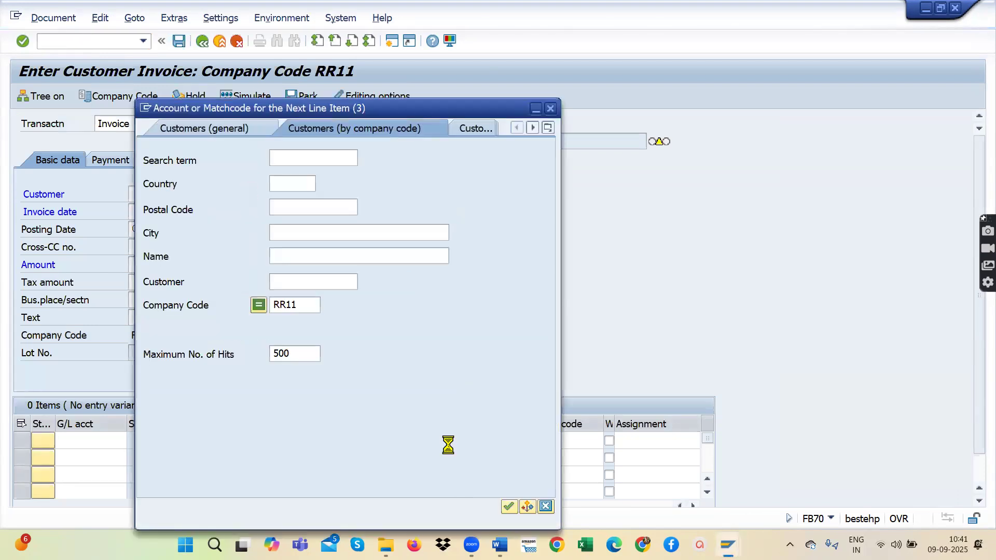
pyautogui.click(508, 507)
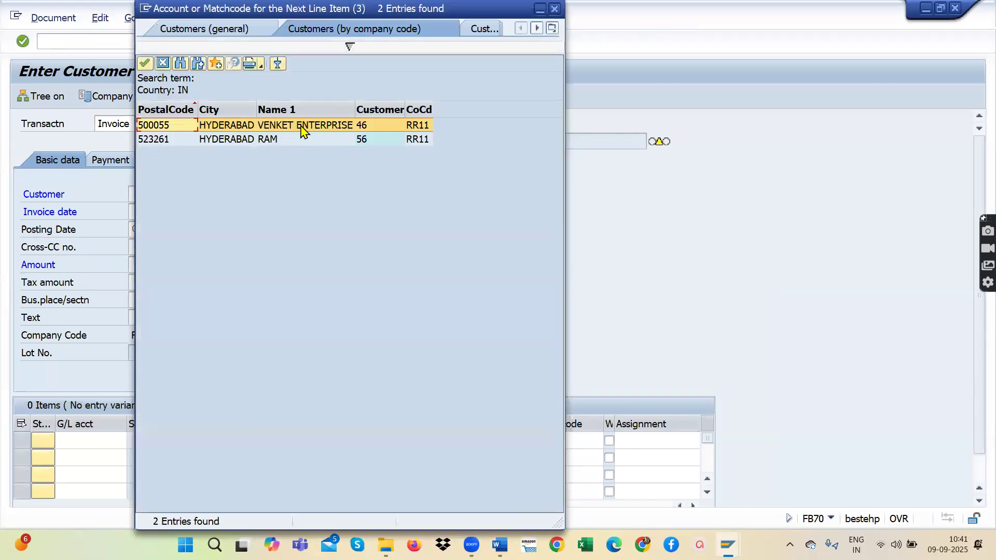
pyautogui.doubleClick(302, 129)
# Set the invoice date to 09.09.2025 and enter an invoice amount of 10000 INR.
pyautogui.click(156, 210)
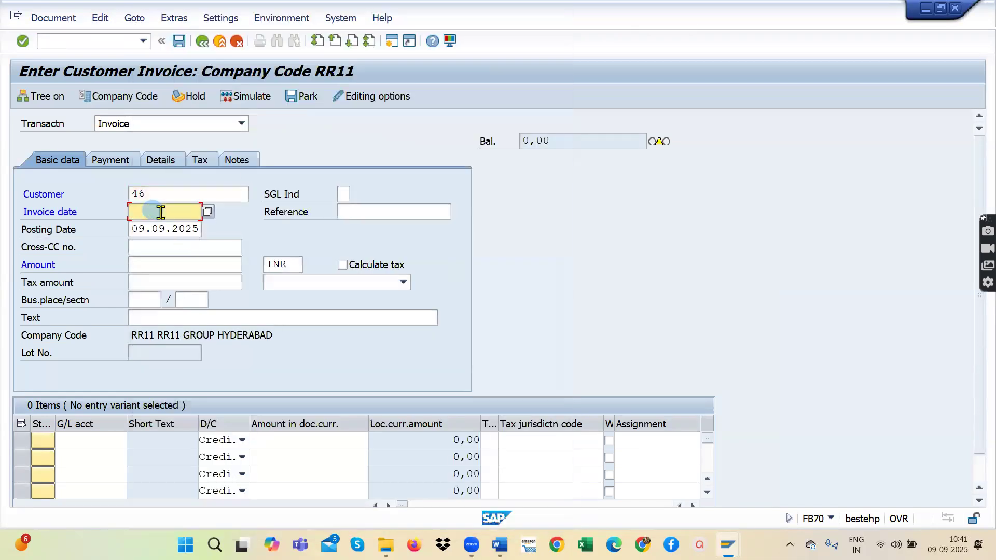
pyautogui.click(209, 211)
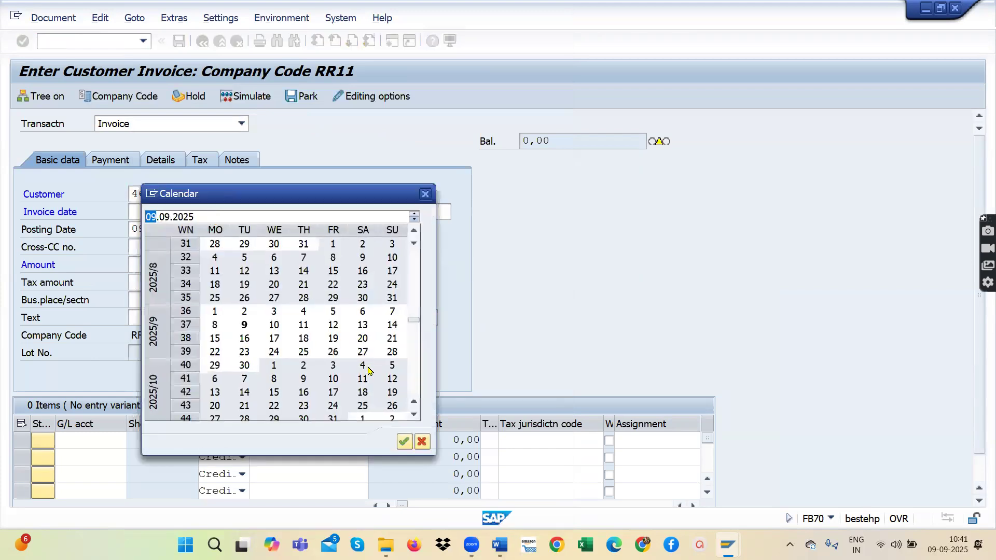
pyautogui.click(404, 442)
pyautogui.click(133, 265)
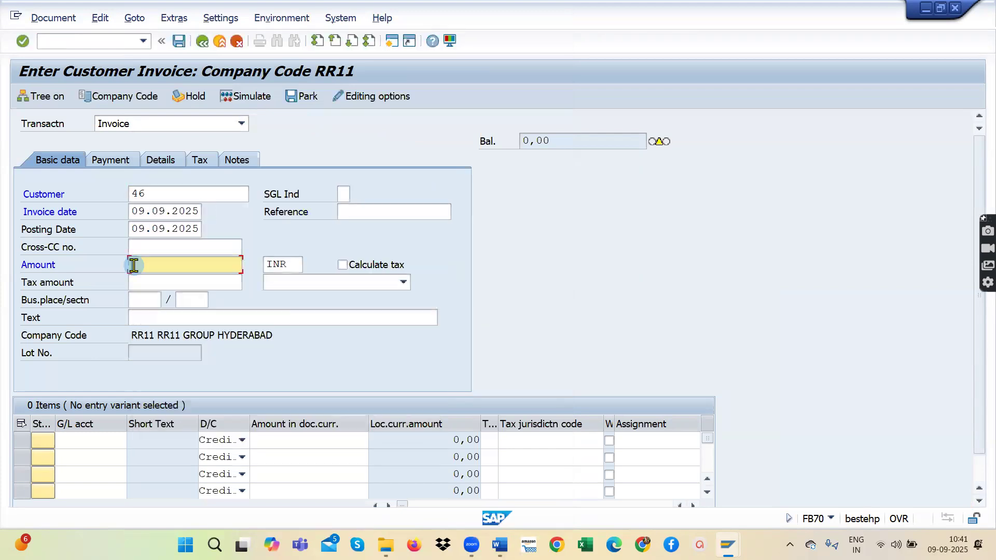
pyautogui.write('10000')
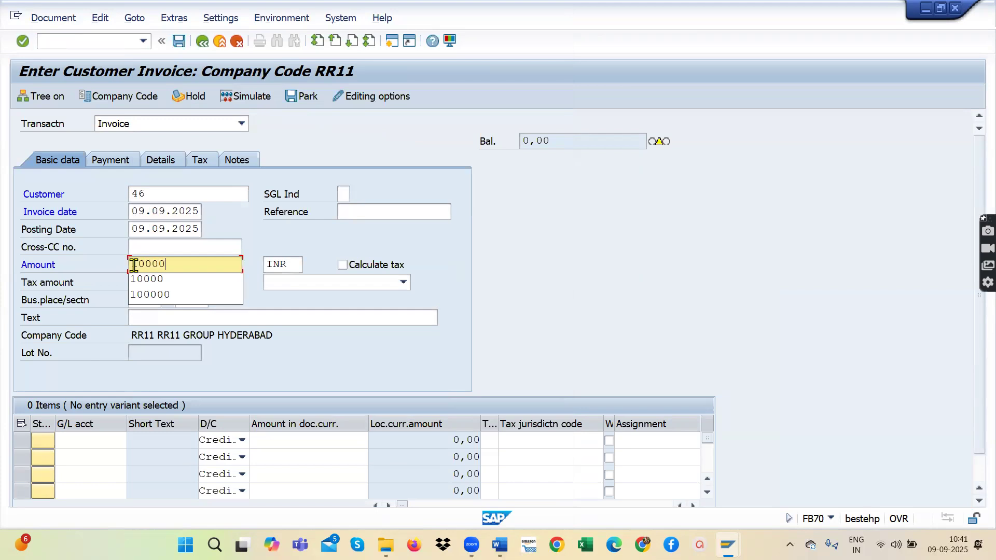
# Set the customer invoice amount to 100000 INR and enter CUSTOMER INVOICE CREATION as its text.
pyautogui.write('0')
pyautogui.click(188, 317)
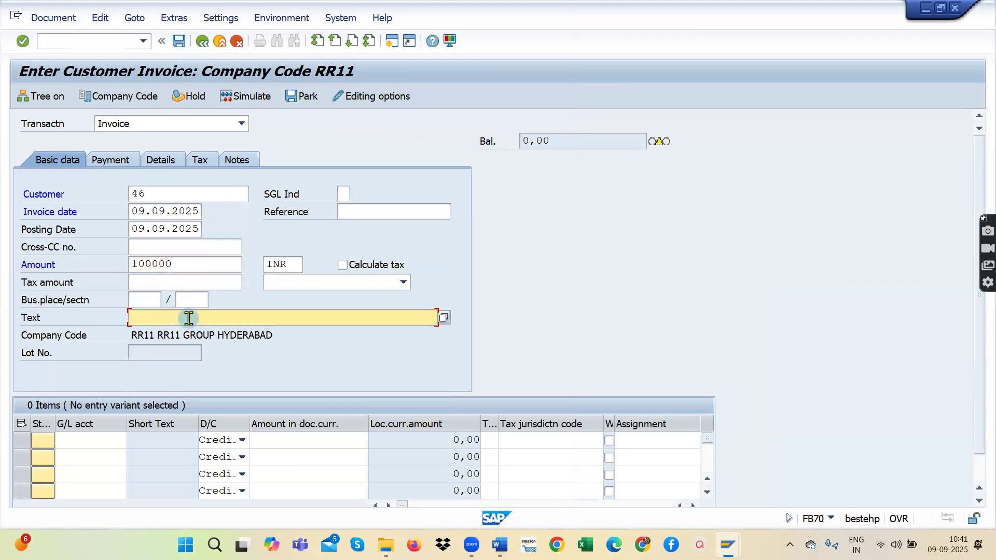
pyautogui.click(189, 333)
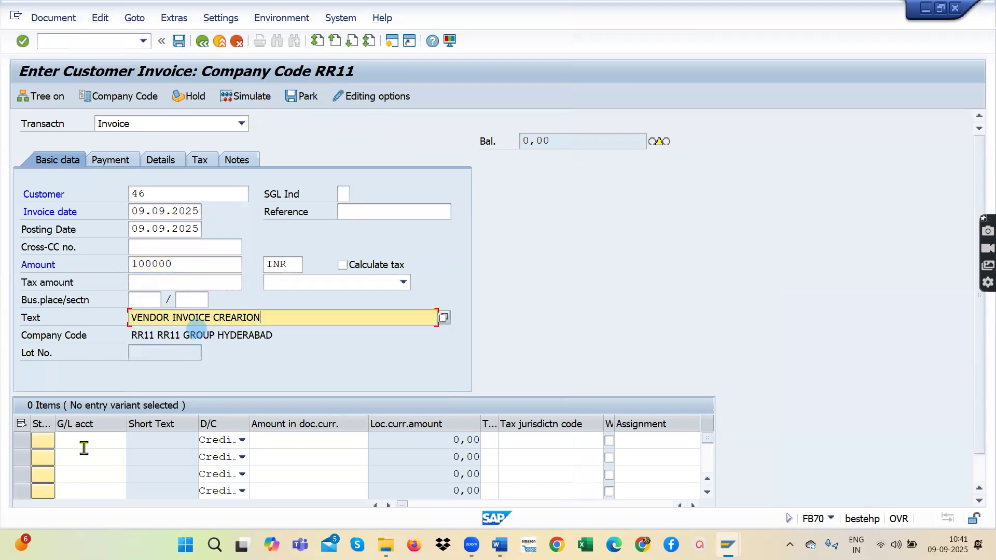
pyautogui.click(82, 442)
pyautogui.moveTo(264, 312); pyautogui.dragTo(31, 313)
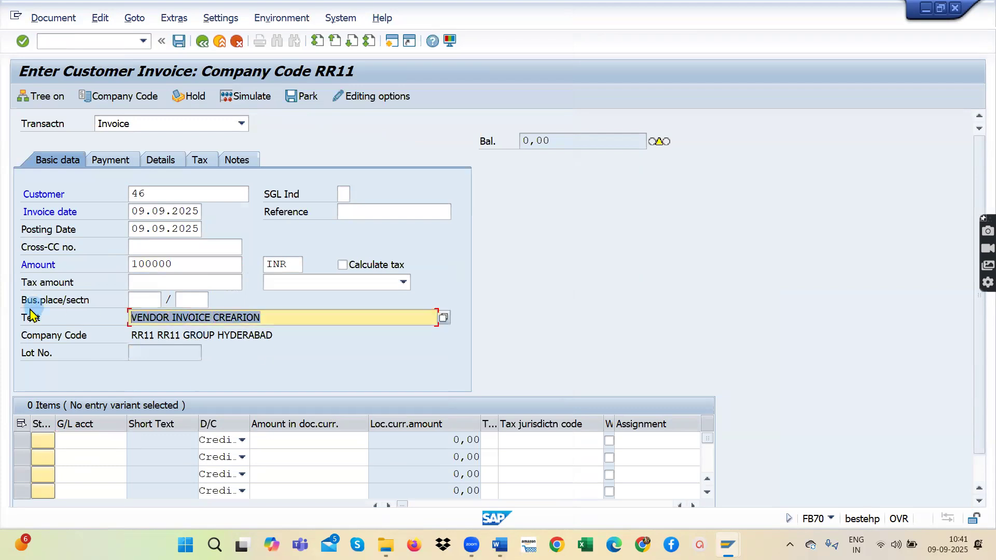
pyautogui.press('BackSpace')
pyautogui.write('C')
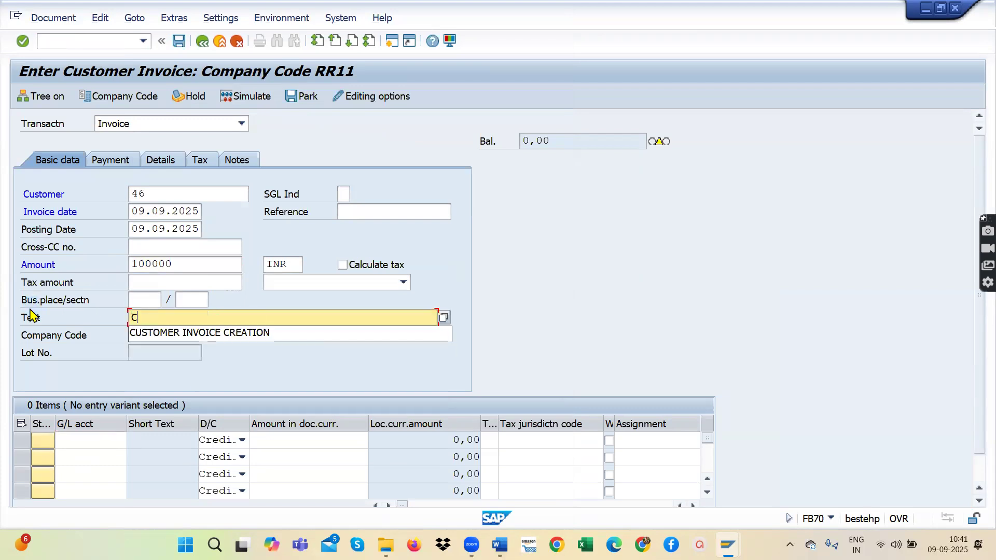
pyautogui.click(163, 334)
# Look up the G/L accounts of company code RR11 and choose SALES A/C for the first line item.
pyautogui.click(89, 441)
pyautogui.click(134, 440)
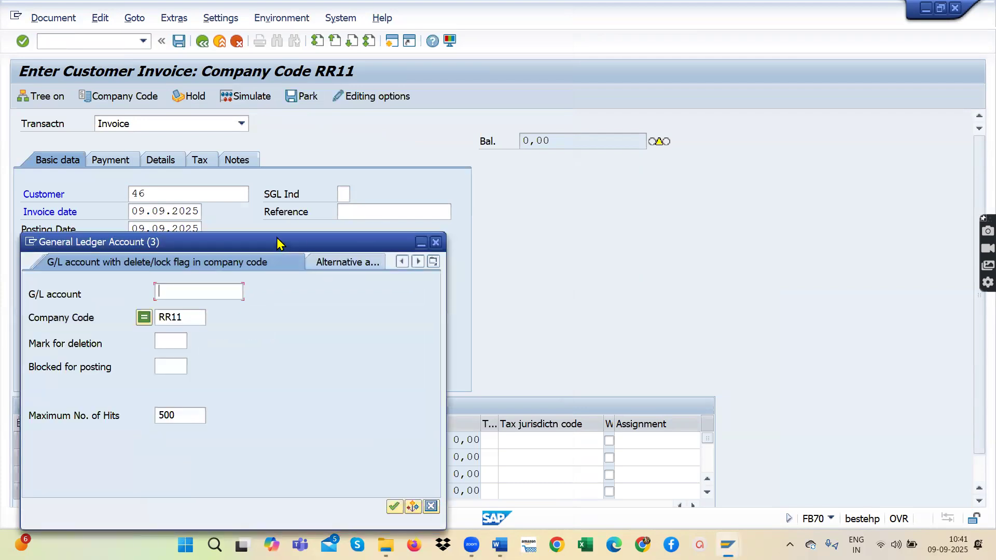
pyautogui.moveTo(395, 235); pyautogui.dragTo(399, 123)
pyautogui.click(517, 393)
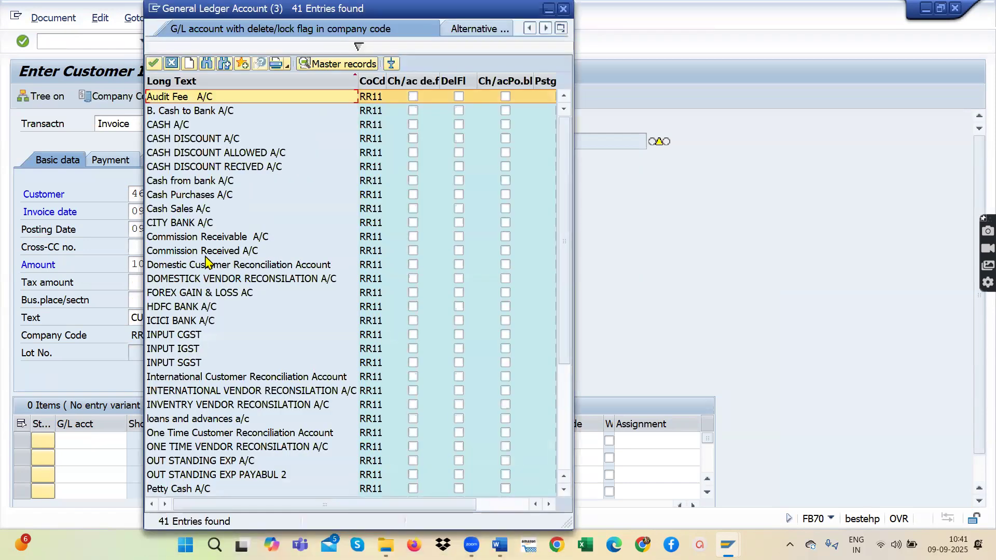
pyautogui.scroll(-4, 197, 298)
pyautogui.scroll(2, 190, 423)
pyautogui.scroll(-2, 193, 412)
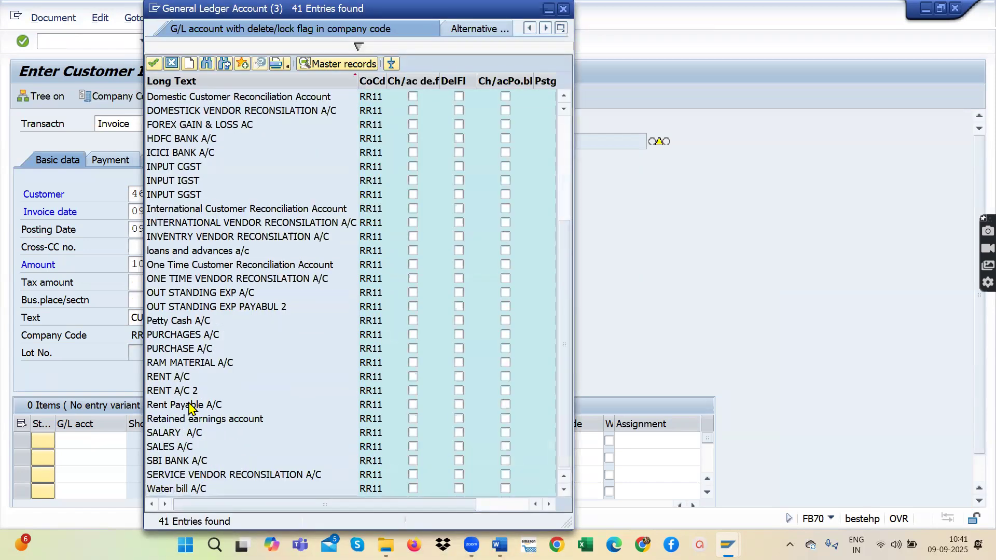
pyautogui.doubleClick(167, 451)
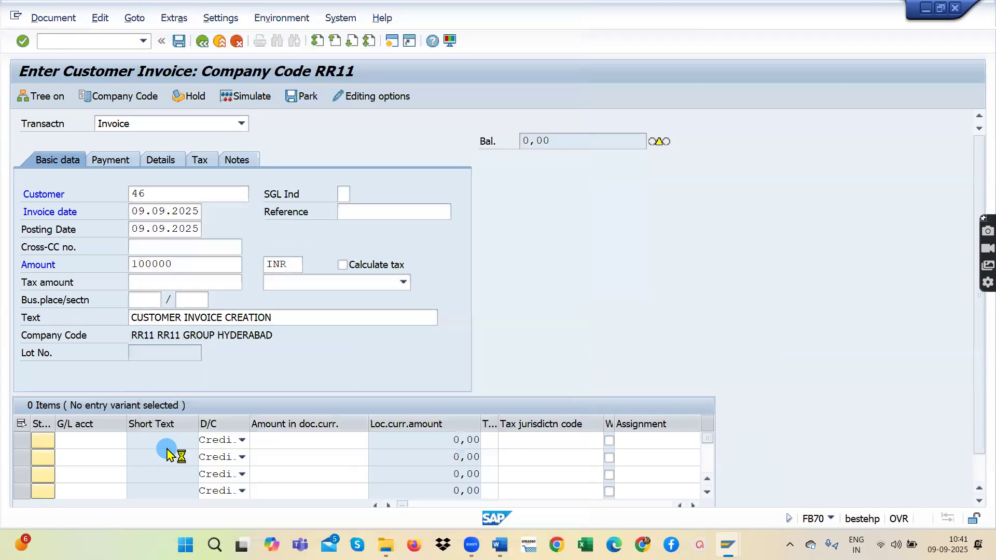
# Enter 100000 as the sales line amount, simulate the customer invoice and post it.
pyautogui.click(292, 441)
pyautogui.write('100000')
pyautogui.press('Return')
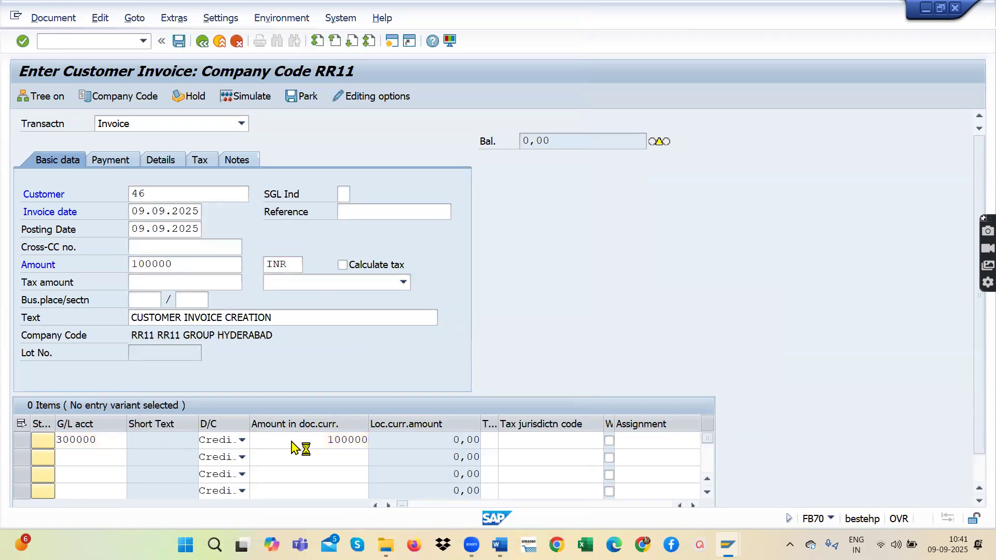
pyautogui.click(254, 96)
pyautogui.click(179, 41)
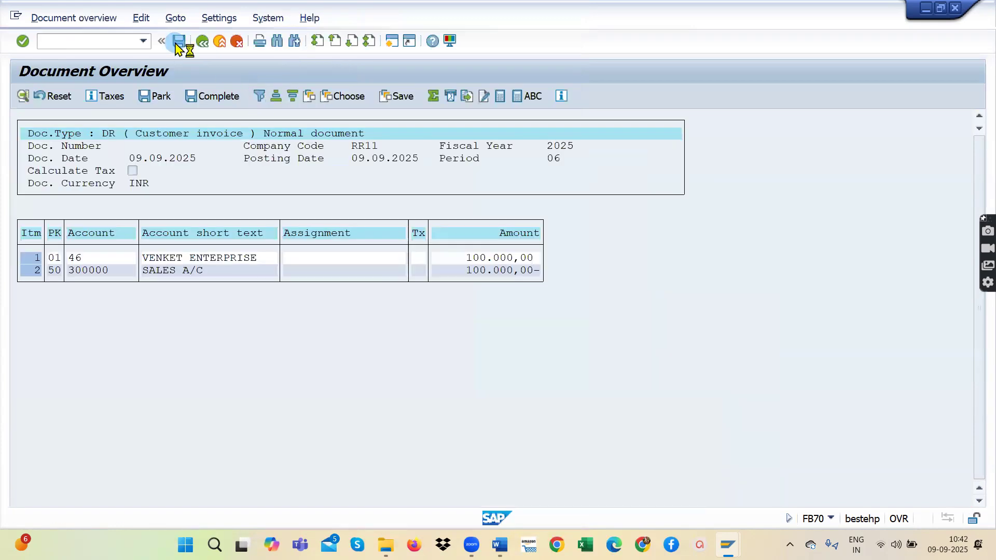
# Display the open customer line items of company code RR11 at key date 09.09.2025 with transaction FBL5N.
pyautogui.click(98, 41)
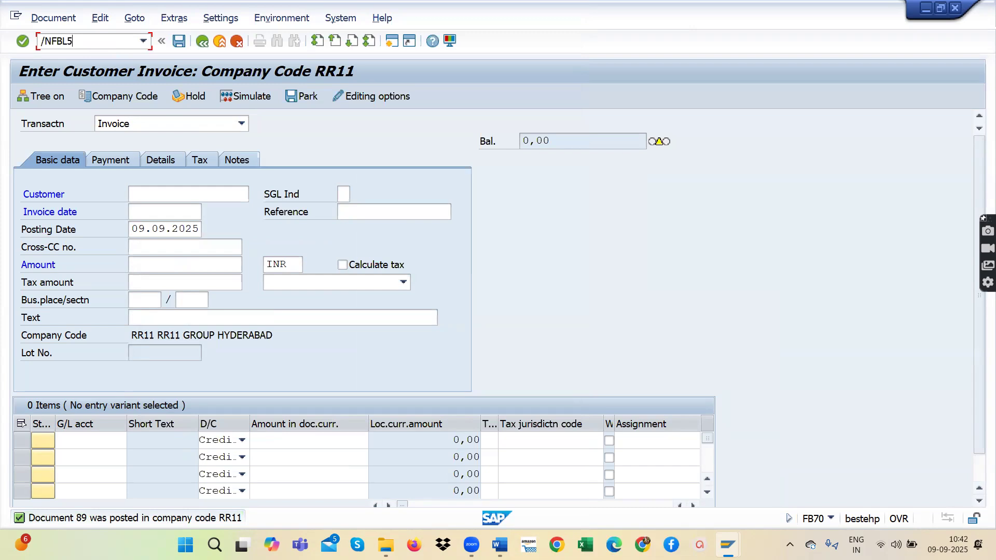
pyautogui.press('Return')
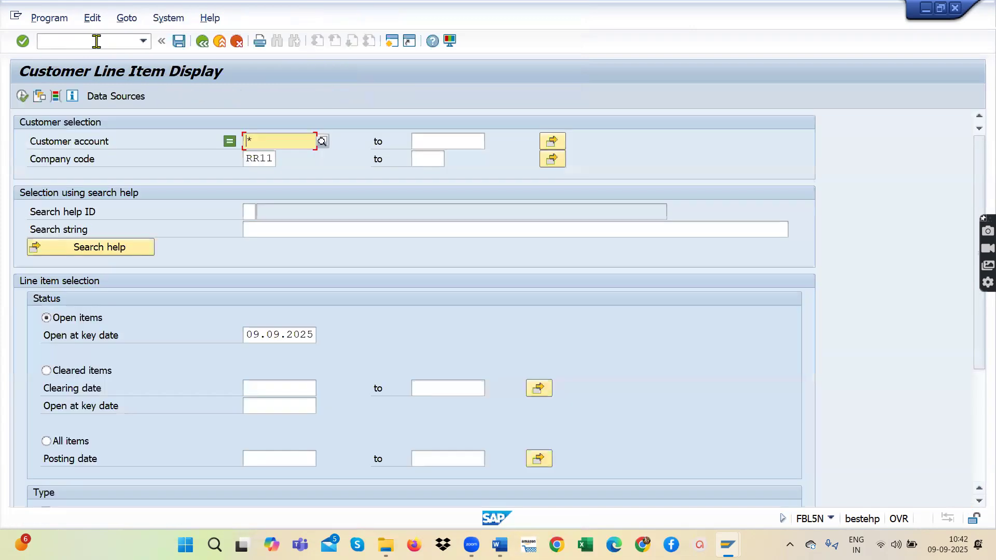
pyautogui.click(22, 96)
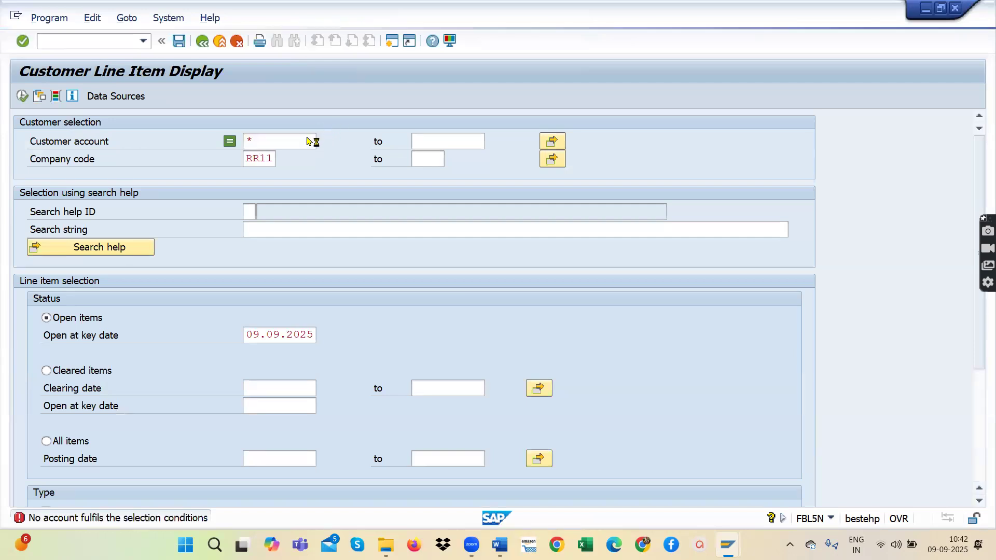
pyautogui.click(625, 502)
pyautogui.doubleClick(300, 127)
pyautogui.click(24, 96)
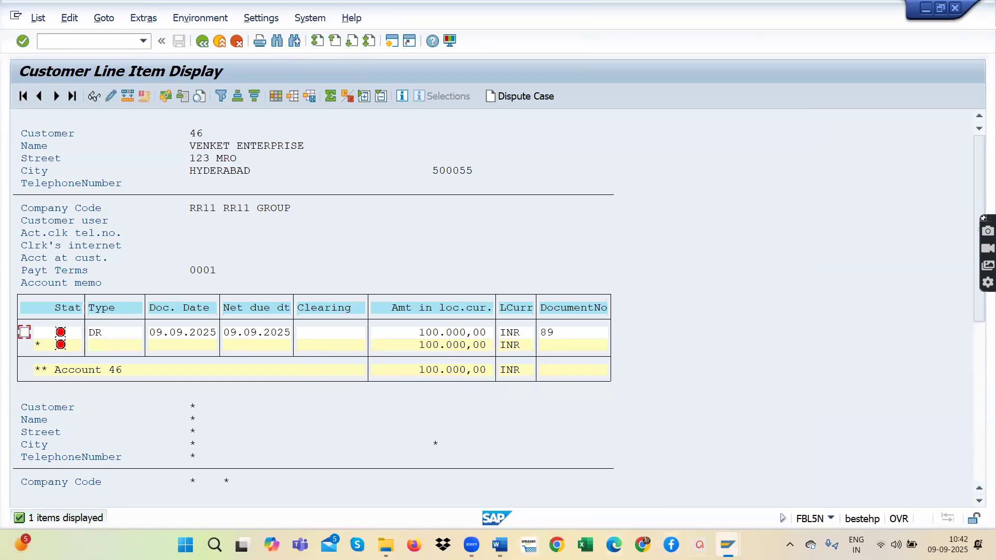
# Return to the customer balance session and redisplay all customers' (*) balances for RR11 in 2025 to examine the posted invoice's effect.
pyautogui.moveTo(728, 544)
pyautogui.click(635, 482)
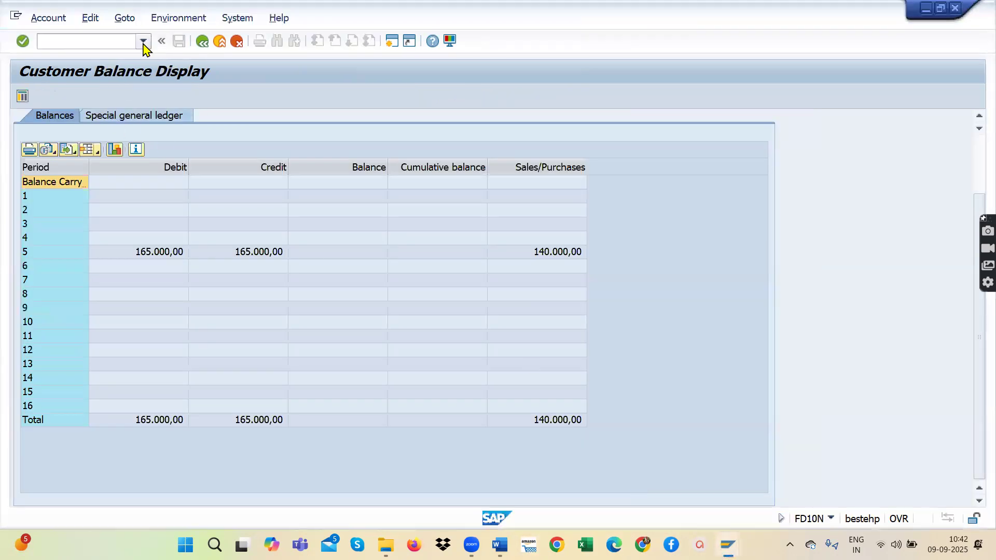
pyautogui.click(203, 43)
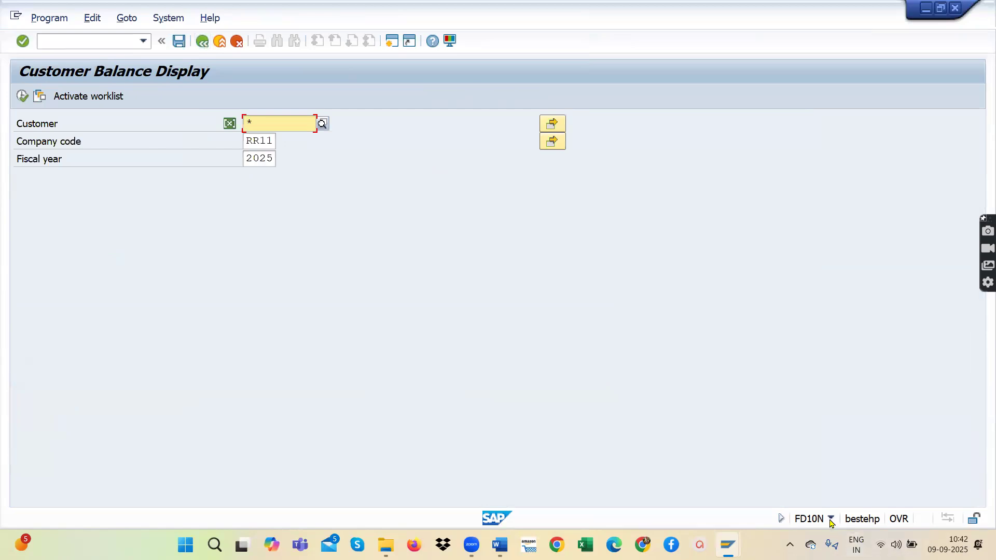
pyautogui.click(19, 97)
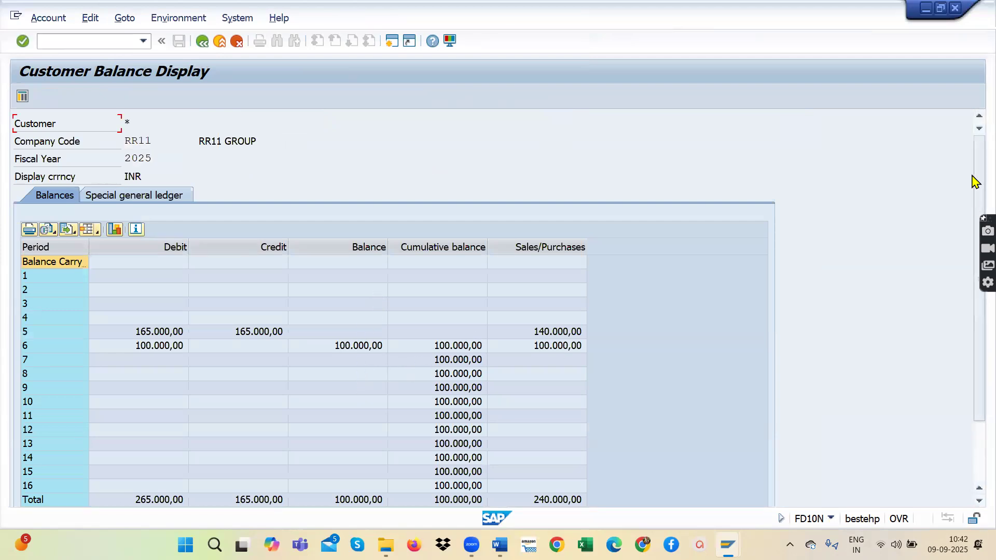
pyautogui.scroll(-3, 978, 229)
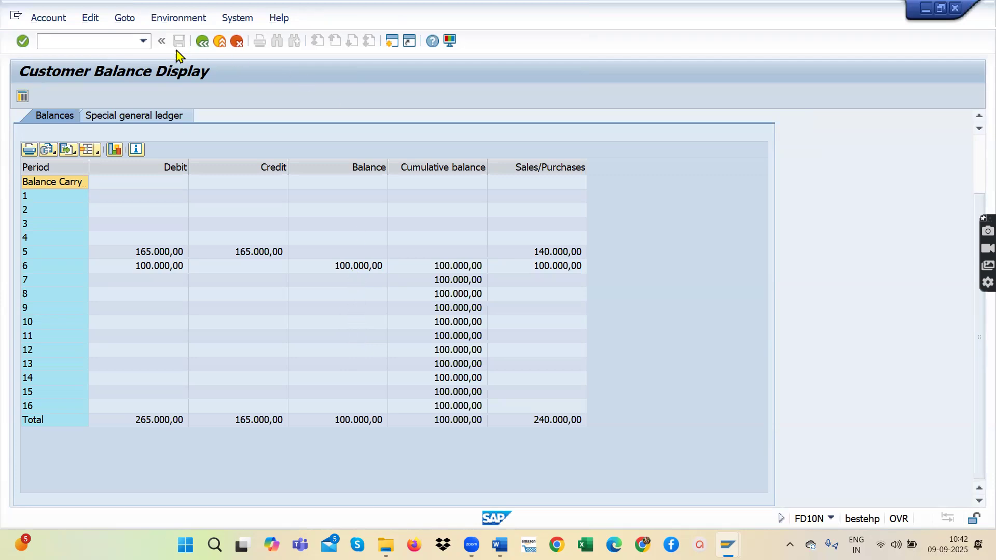
# Leave the customer balance display with /N and start vendor balance display with transaction FK10N.
pyautogui.click(143, 41)
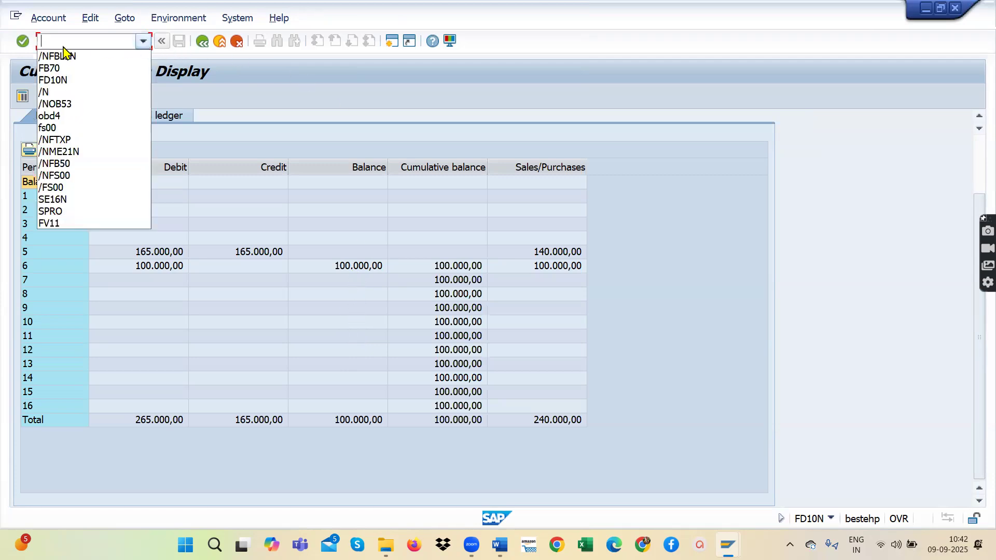
pyautogui.click(58, 92)
pyautogui.press('Return')
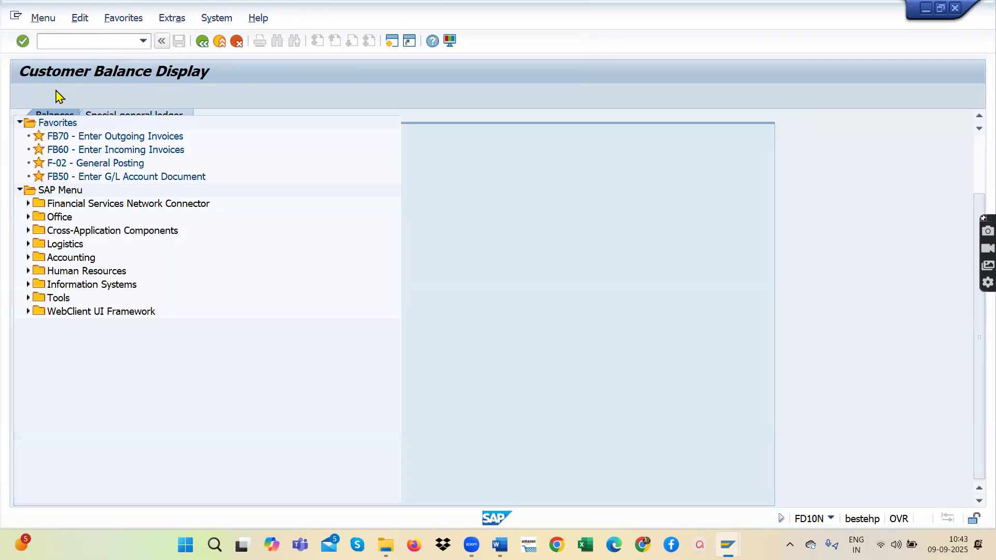
pyautogui.click(75, 41)
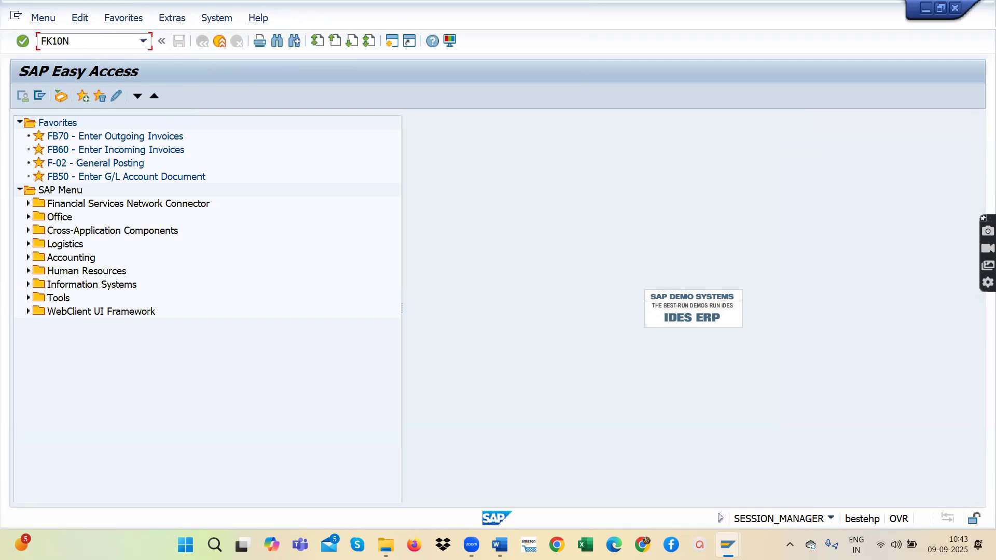
pyautogui.press('Return')
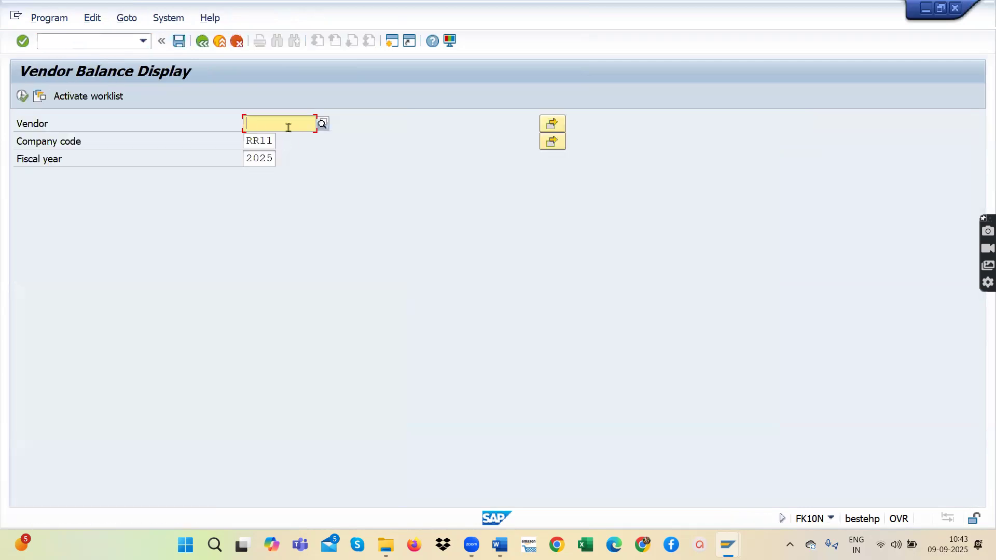
# Display the balances of all vendors (*) in company code RR11 for fiscal year 2025 and examine the period totals.
pyautogui.press('F8')
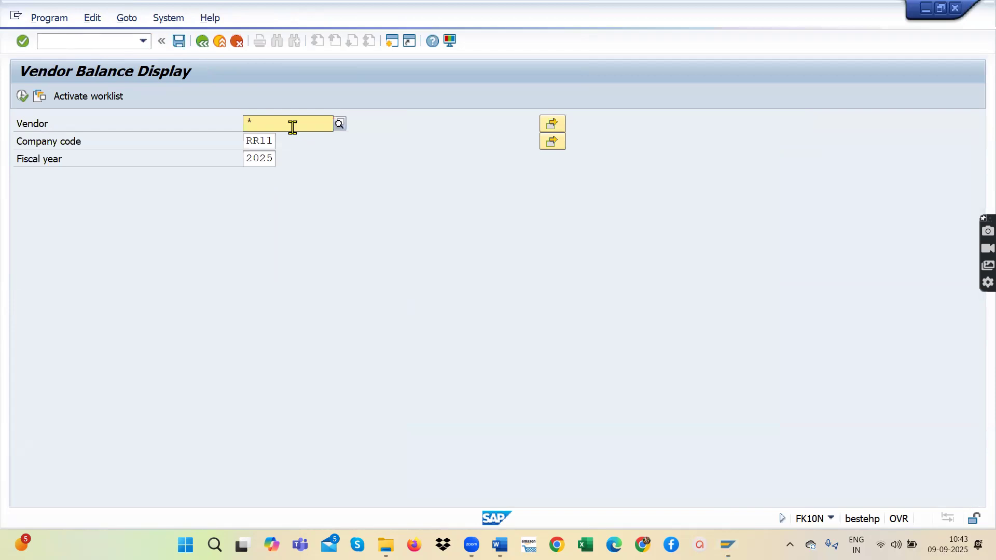
pyautogui.click(484, 129)
pyautogui.click(267, 126)
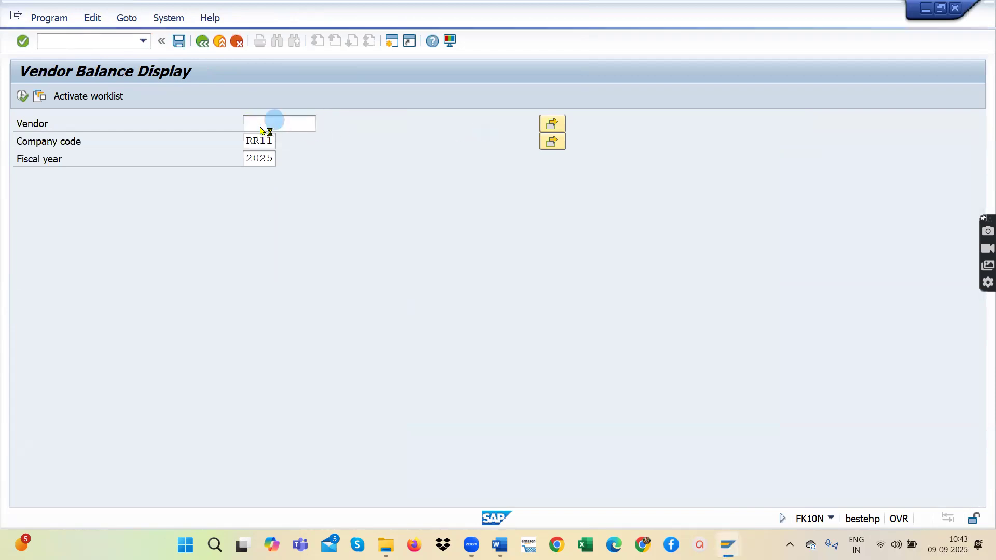
pyautogui.write('*')
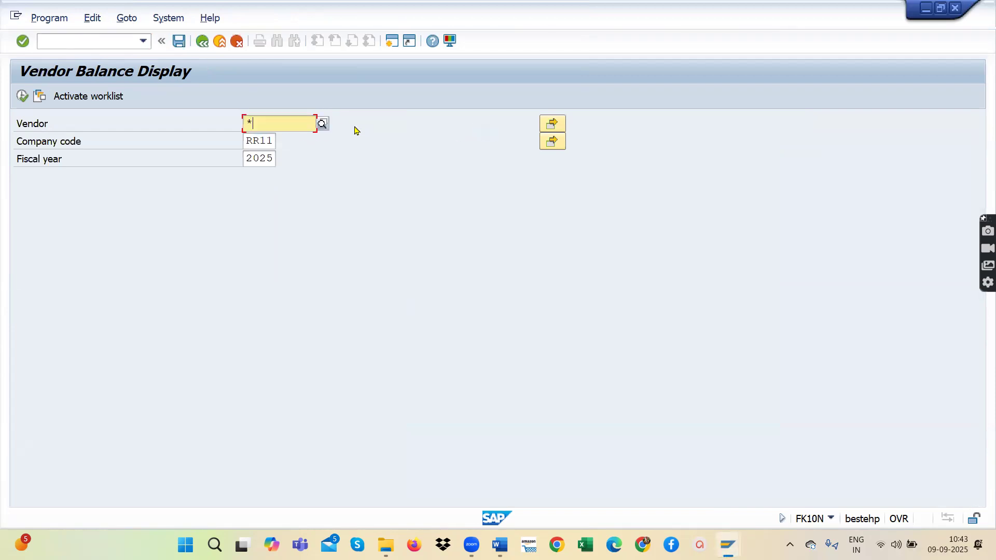
pyautogui.click(22, 96)
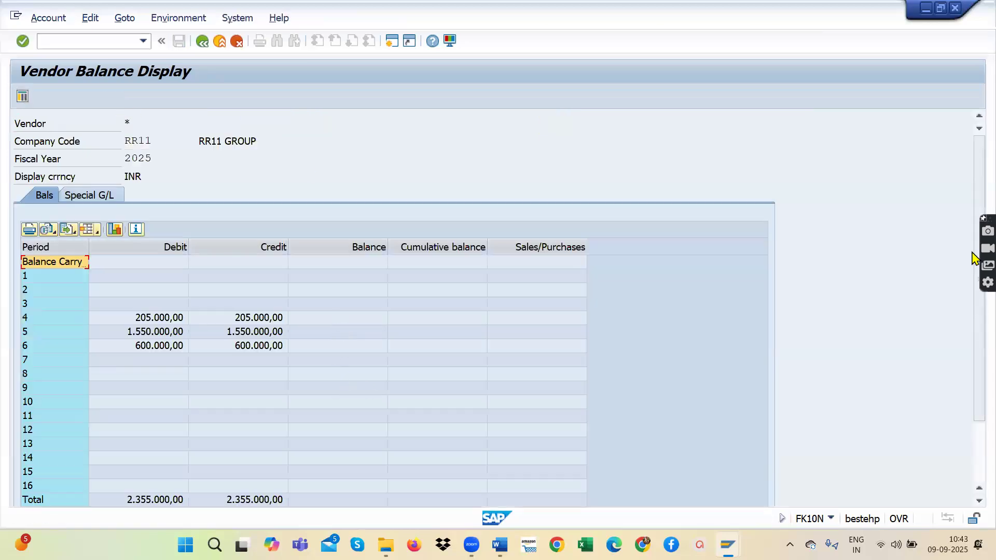
pyautogui.scroll(-3, 973, 373)
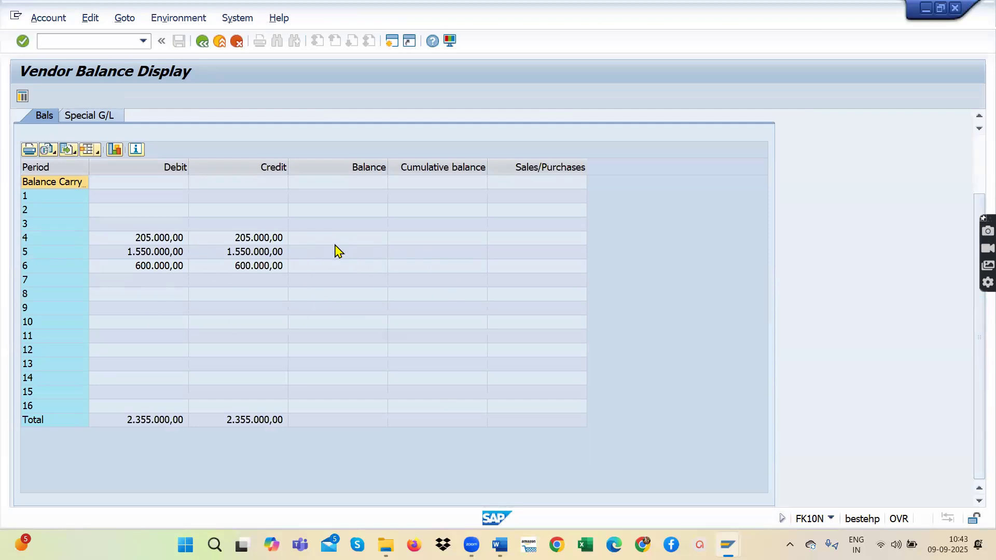
# Open an additional SAP session and start vendor invoice entry with transaction FB60.
pyautogui.click(391, 42)
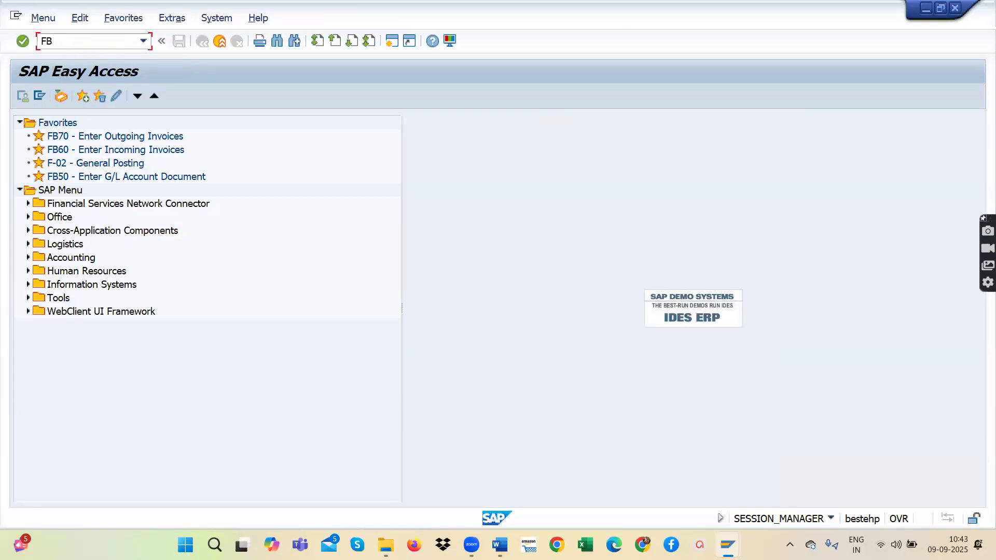
pyautogui.write('FB60')
pyautogui.press('Return')
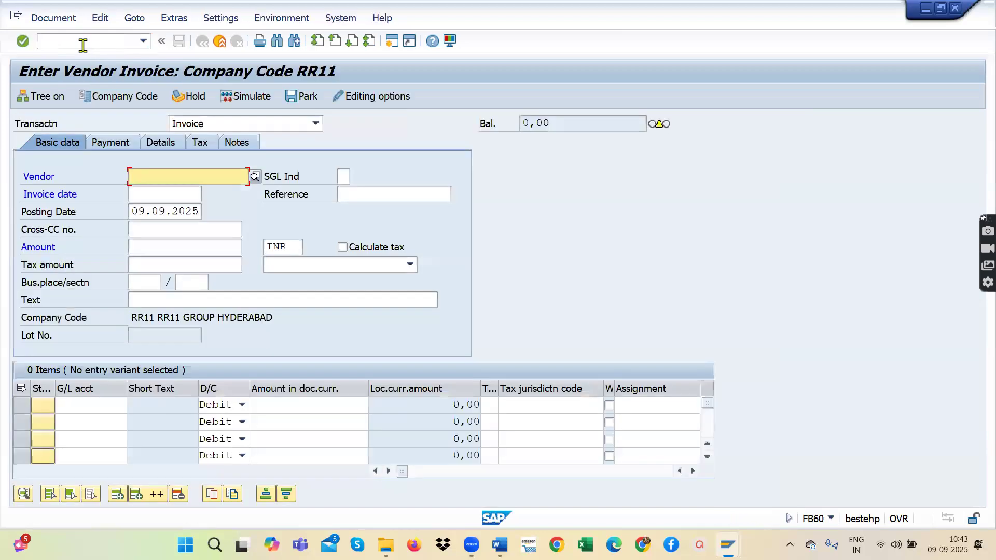
# Look up the vendors by country and company code and choose the first listed vendor for the invoice.
pyautogui.click(255, 177)
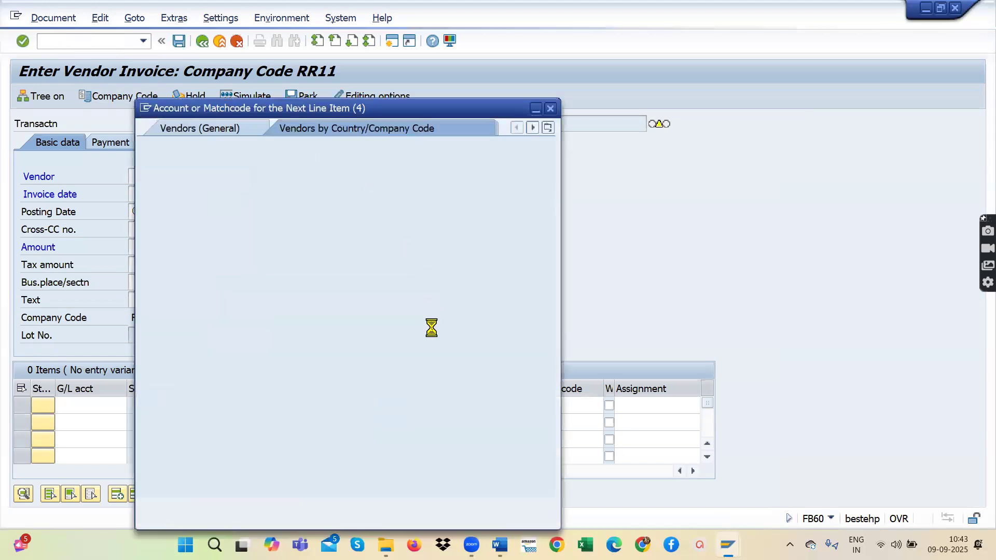
pyautogui.click(508, 505)
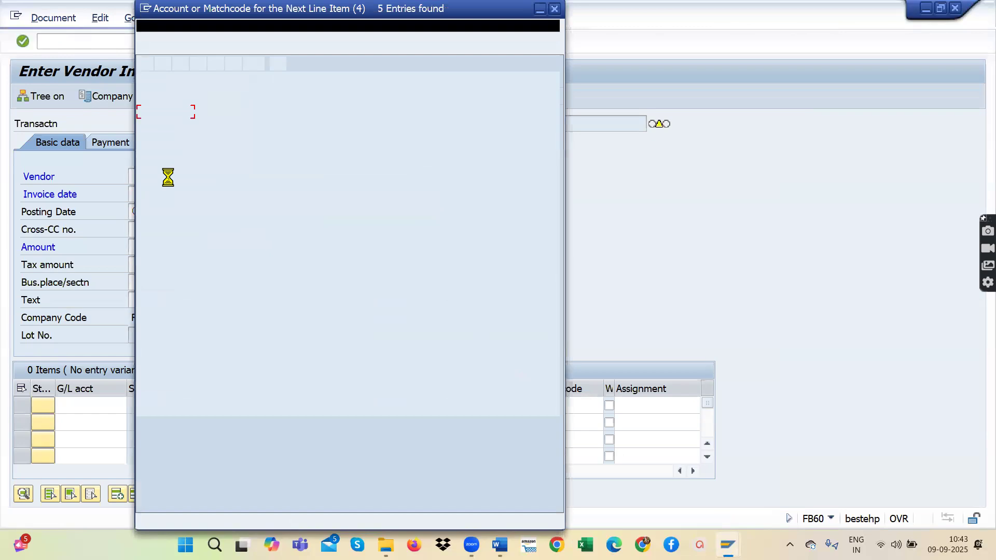
pyautogui.doubleClick(265, 113)
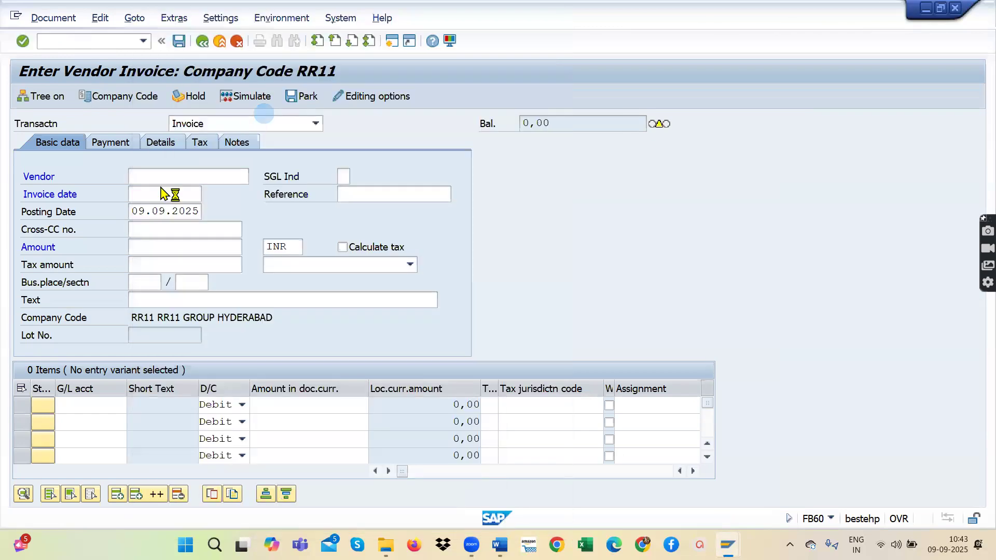
# Set the vendor invoice date to 09.09.2025 and enter an amount of 100000 INR.
pyautogui.click(148, 193)
pyautogui.click(208, 195)
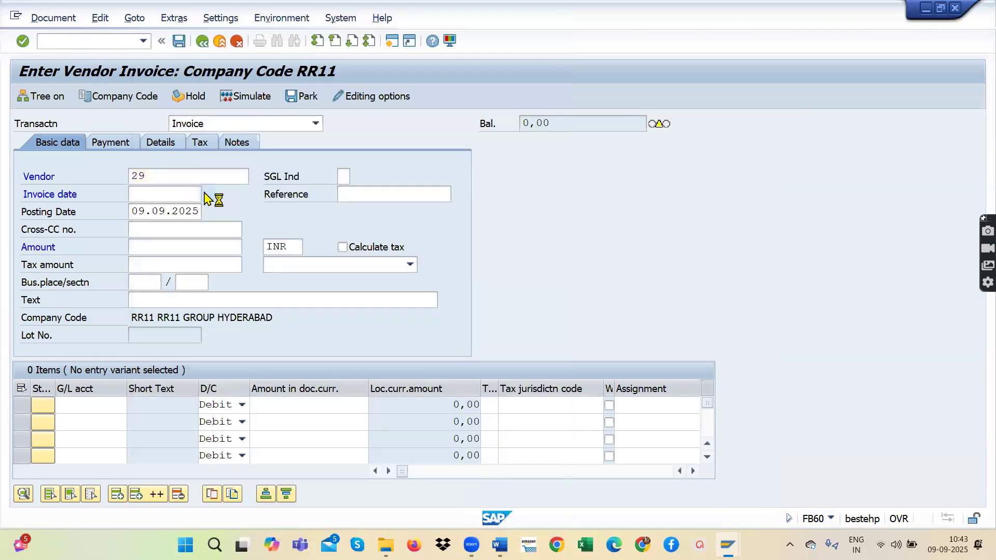
pyautogui.click(404, 442)
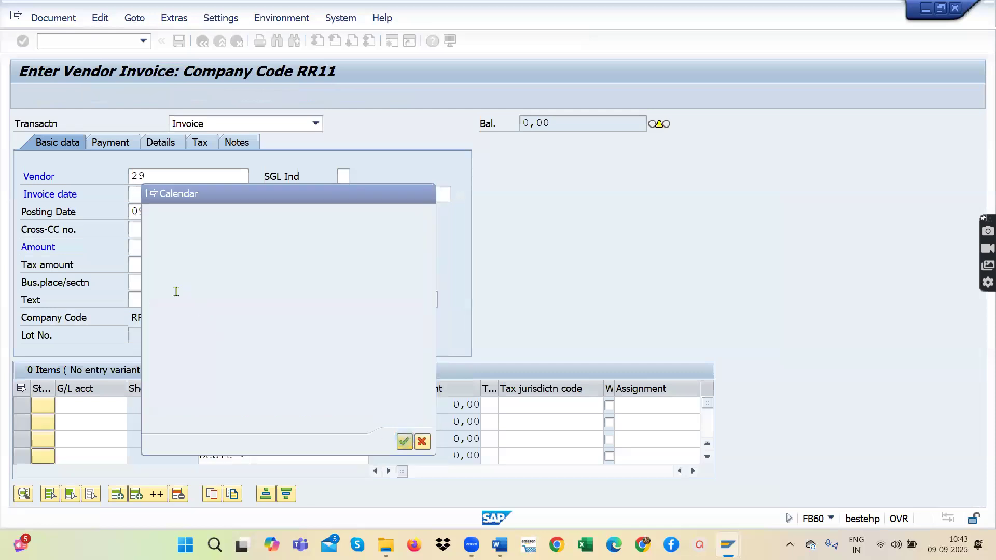
pyautogui.click(150, 249)
pyautogui.write('100000')
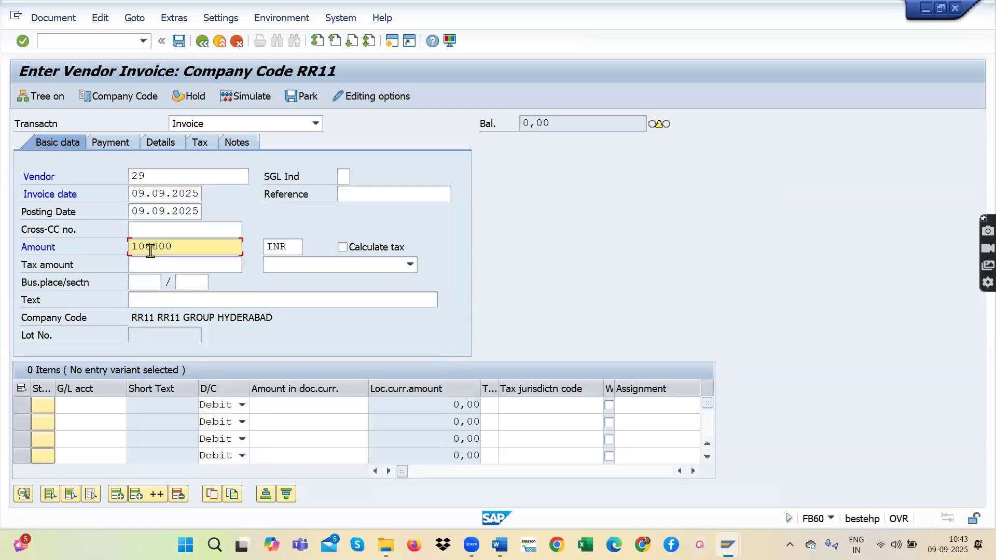
# Set the invoice text to VENDOR INVOICE CREARION and choose RAM MATERIAL A/C as the first line item's G/L account.
pyautogui.click(147, 300)
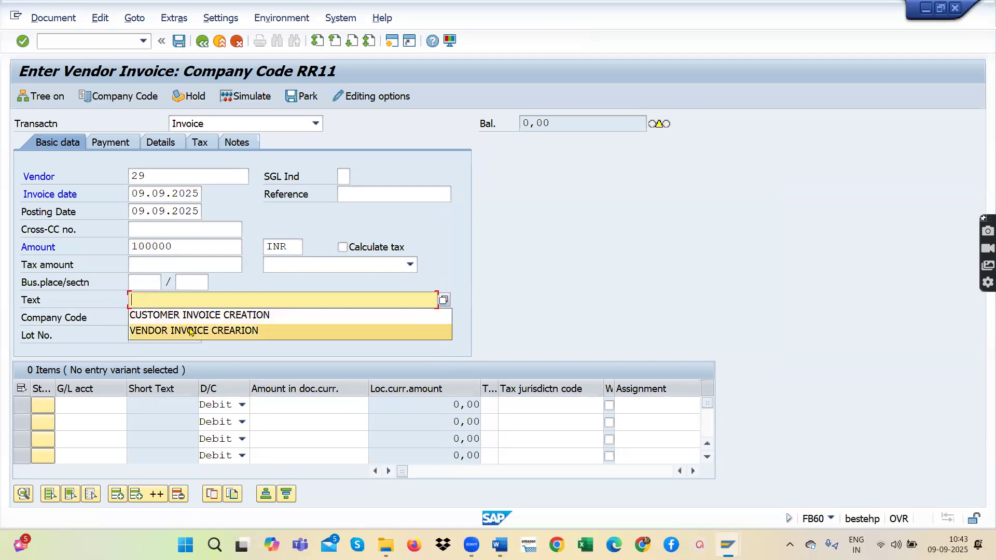
pyautogui.click(189, 332)
pyautogui.click(100, 409)
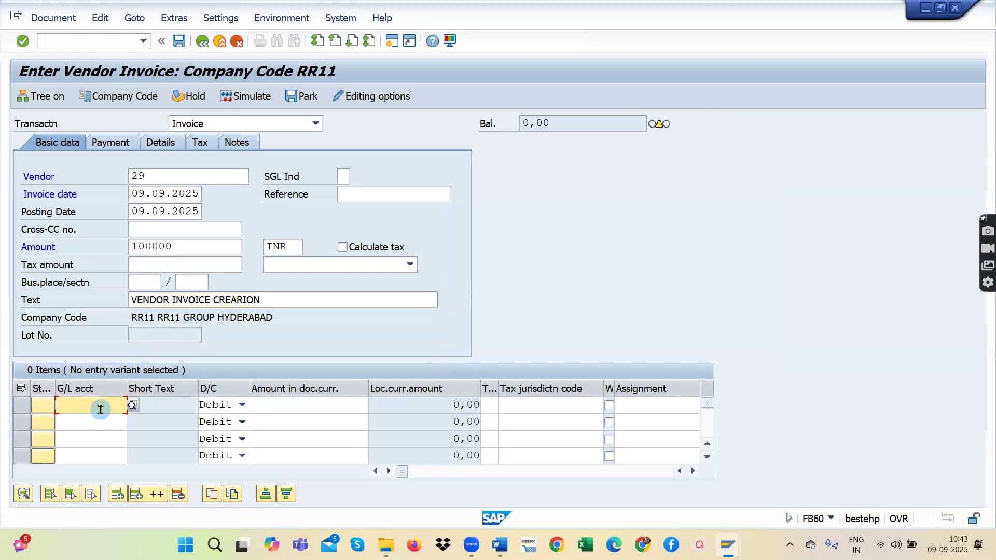
pyautogui.click(133, 405)
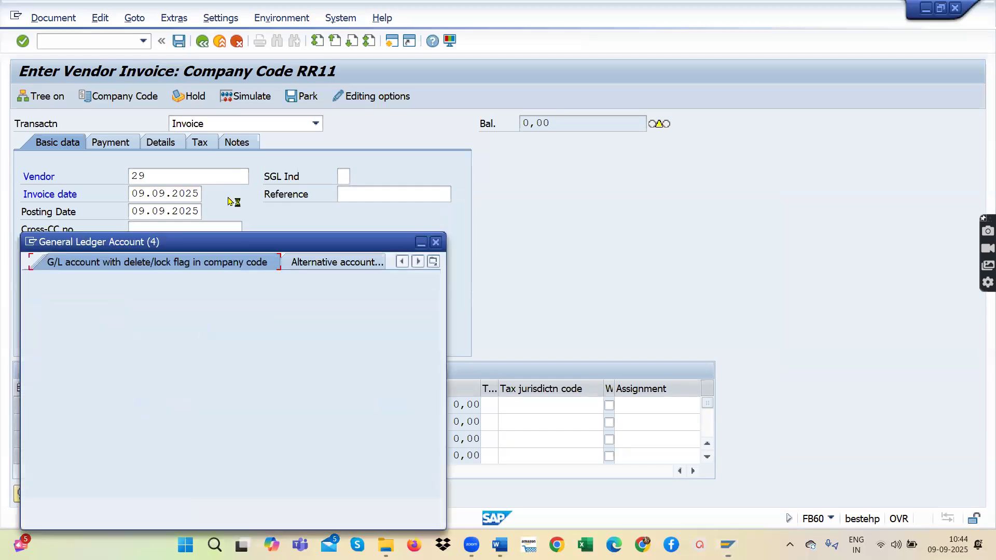
pyautogui.click(393, 505)
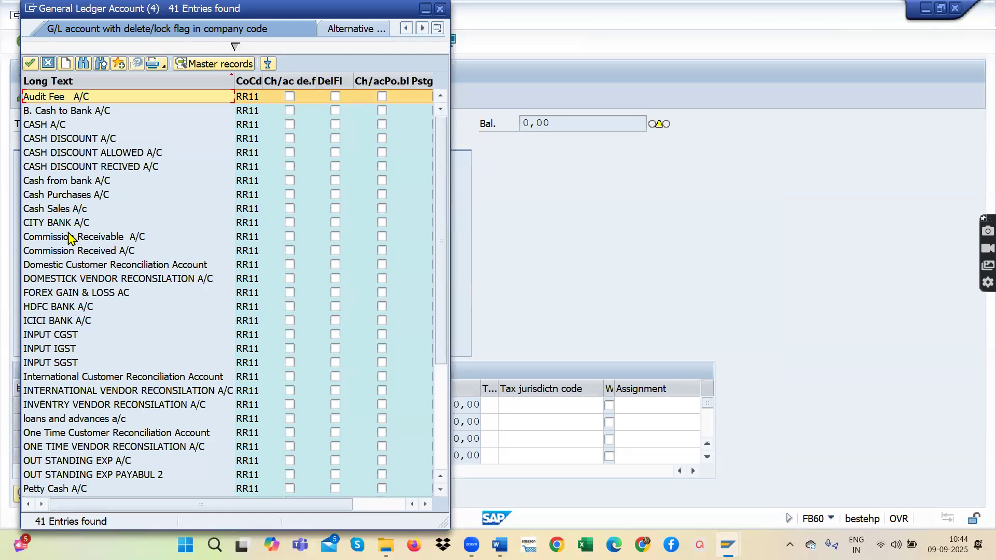
pyautogui.scroll(-4, 68, 239)
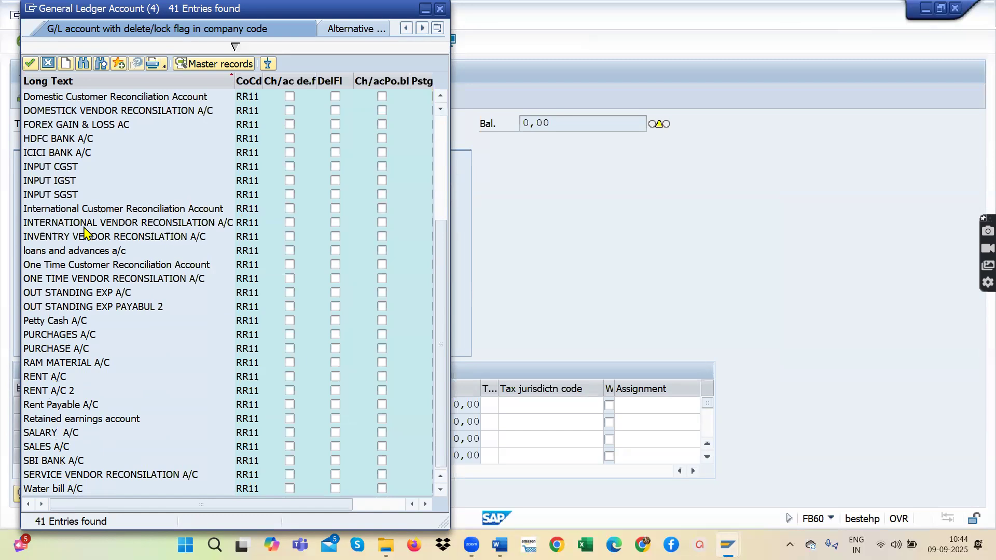
pyautogui.scroll(3, 82, 234)
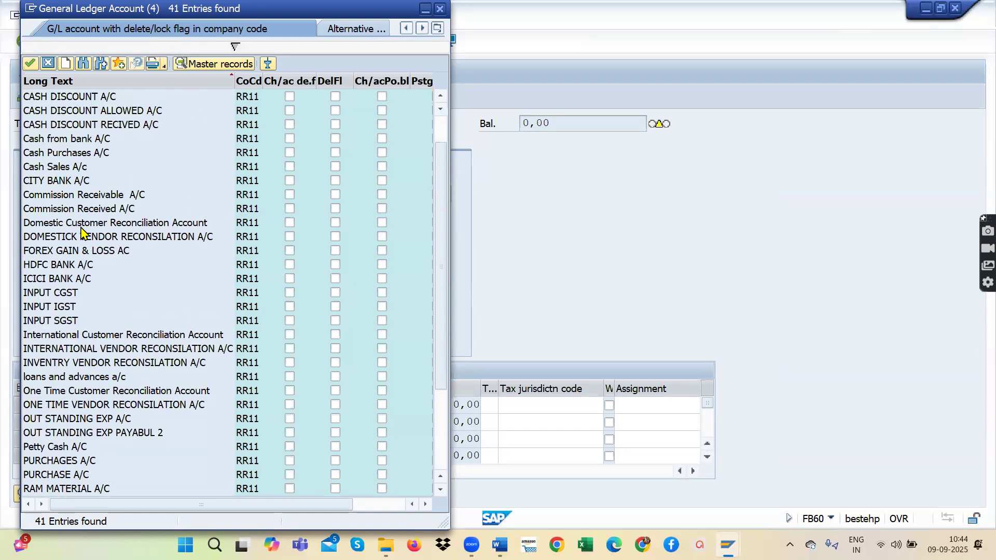
pyautogui.scroll(1, 82, 233)
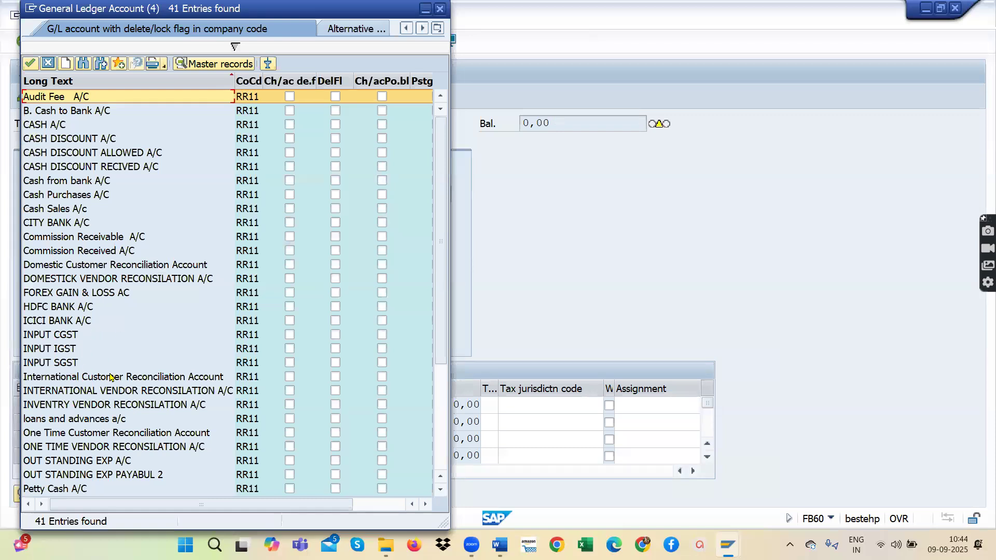
pyautogui.scroll(-2, 109, 377)
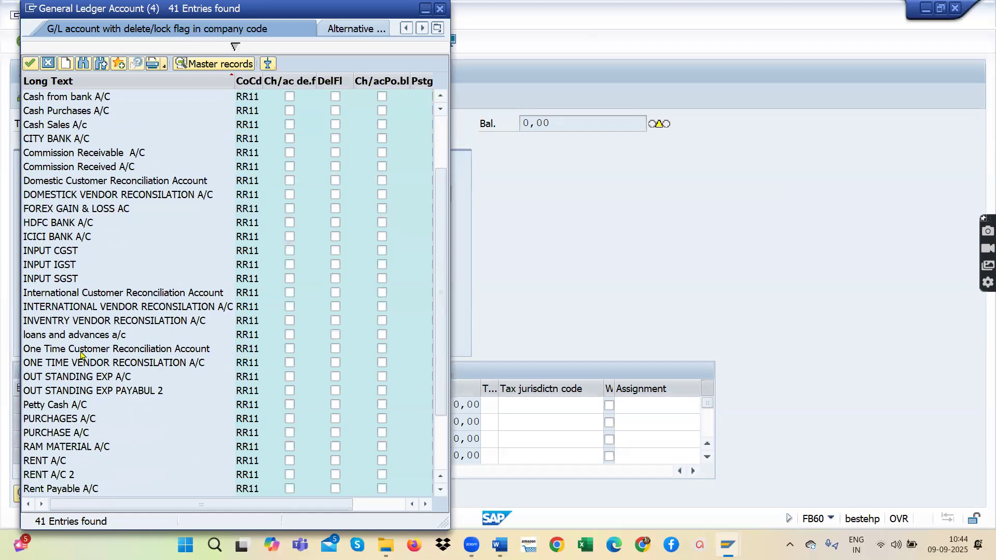
pyautogui.click(74, 449)
pyautogui.click(30, 64)
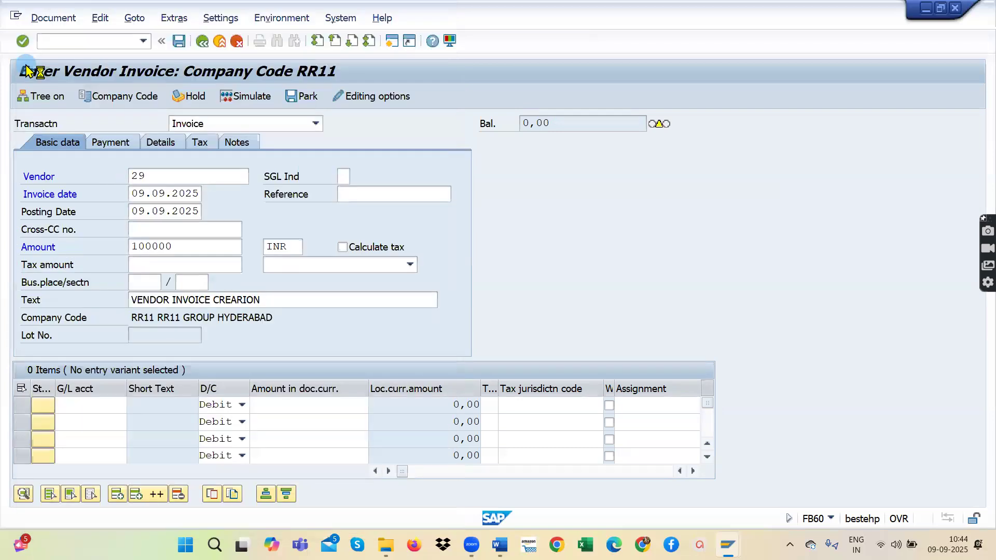
# Enter a debit of 100000 on the first line item, then simulate and post the vendor invoice.
pyautogui.click(271, 411)
pyautogui.write('100000')
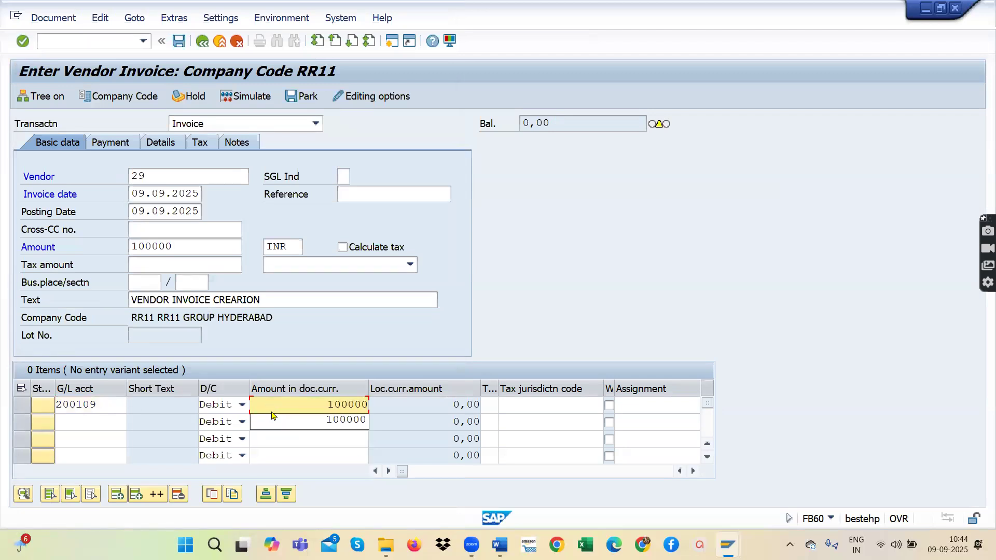
pyautogui.press('Return')
pyautogui.click(260, 97)
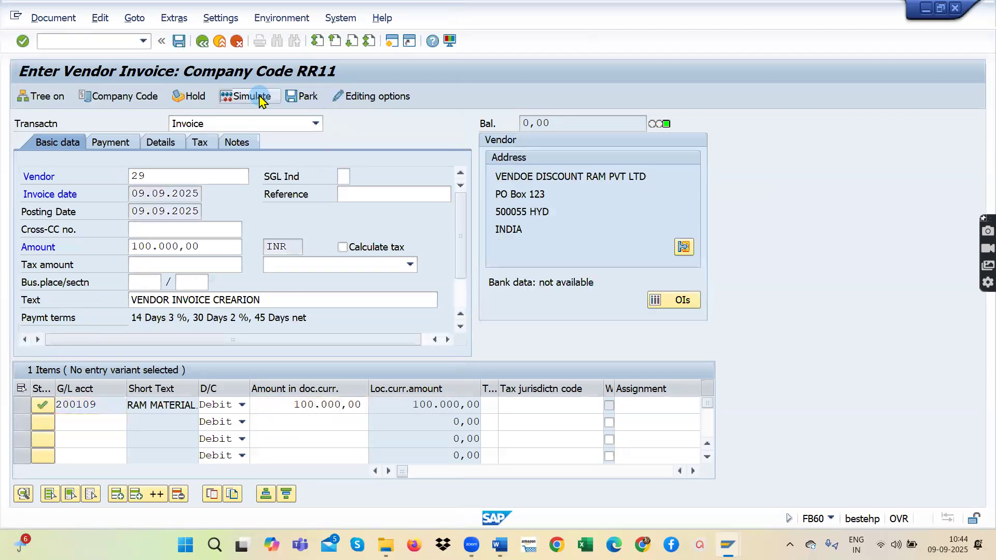
pyautogui.click(179, 41)
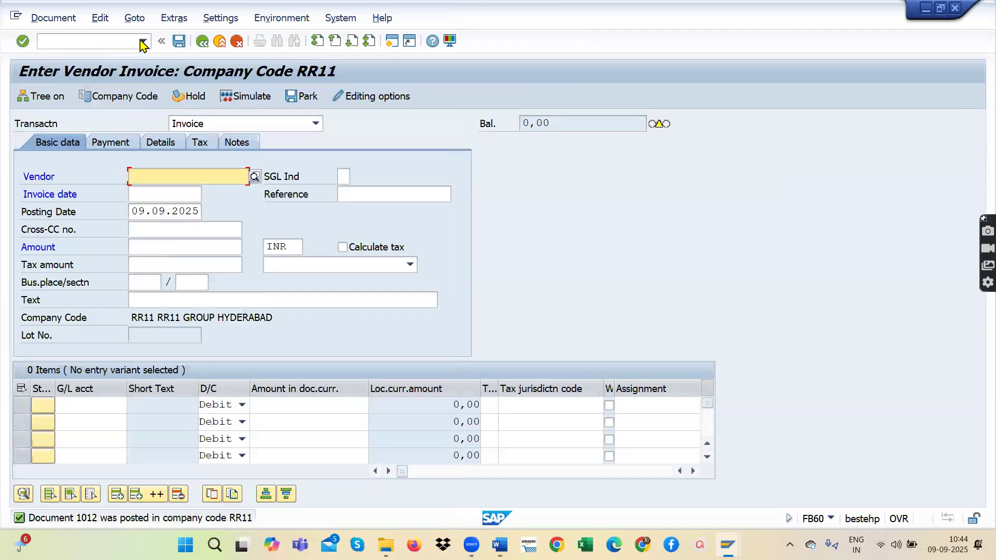
# Run transaction FBL1N and display the open items at 09.09.2025 for the first listed vendor in company code RR11.
pyautogui.click(68, 46)
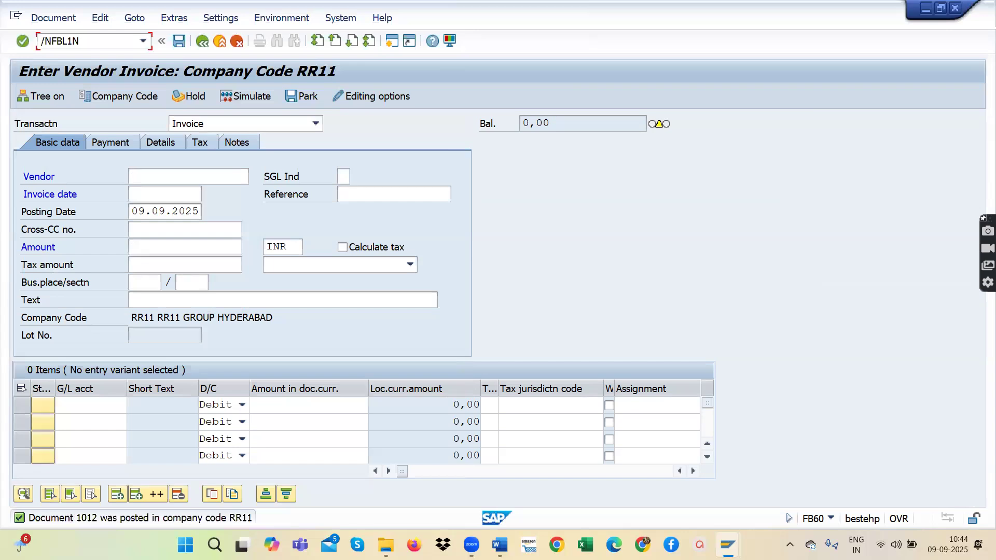
pyautogui.press('Return')
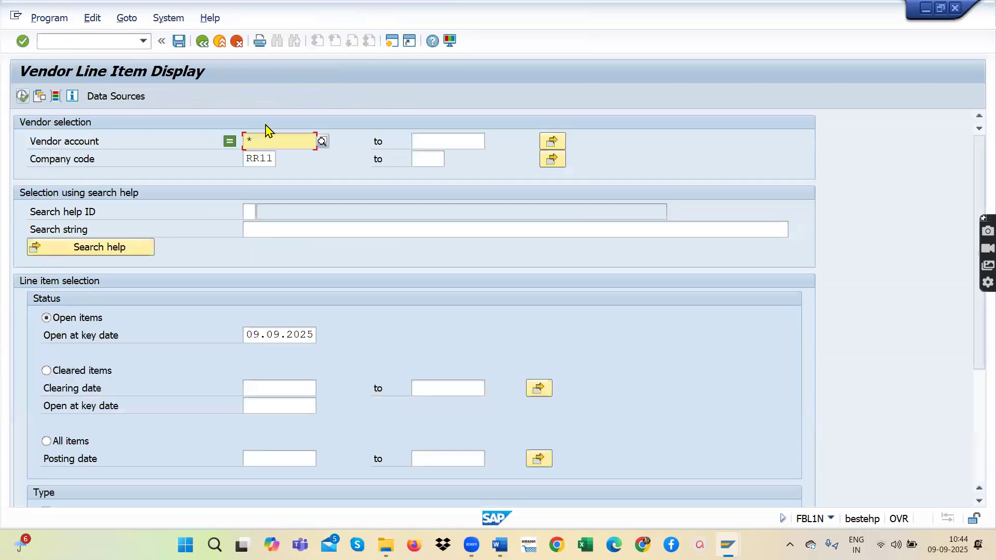
pyautogui.click(322, 141)
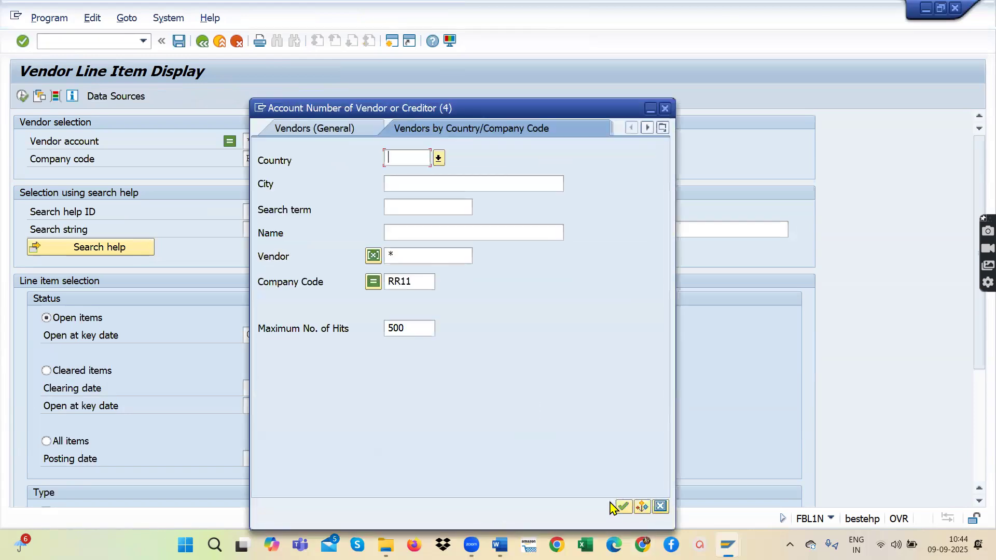
pyautogui.click(622, 506)
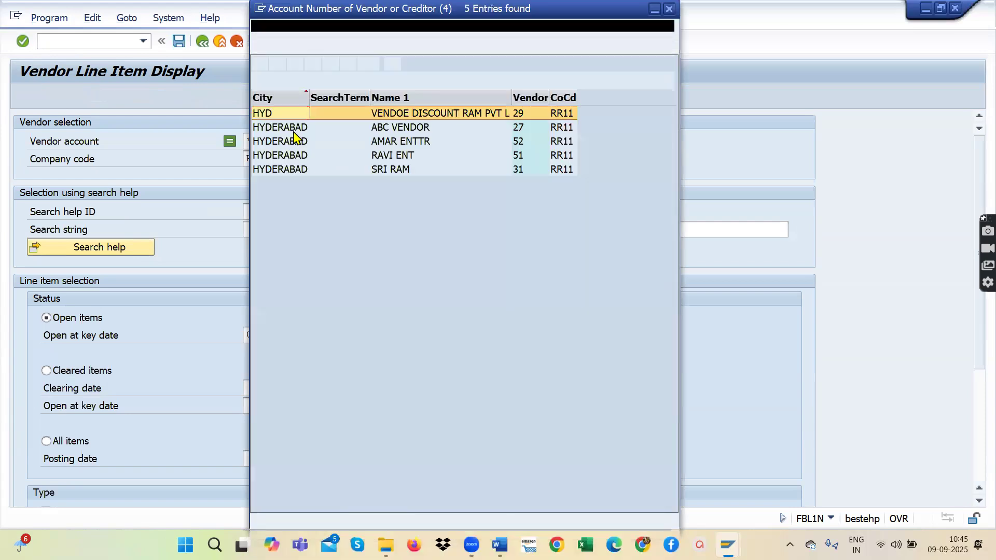
pyautogui.doubleClick(288, 113)
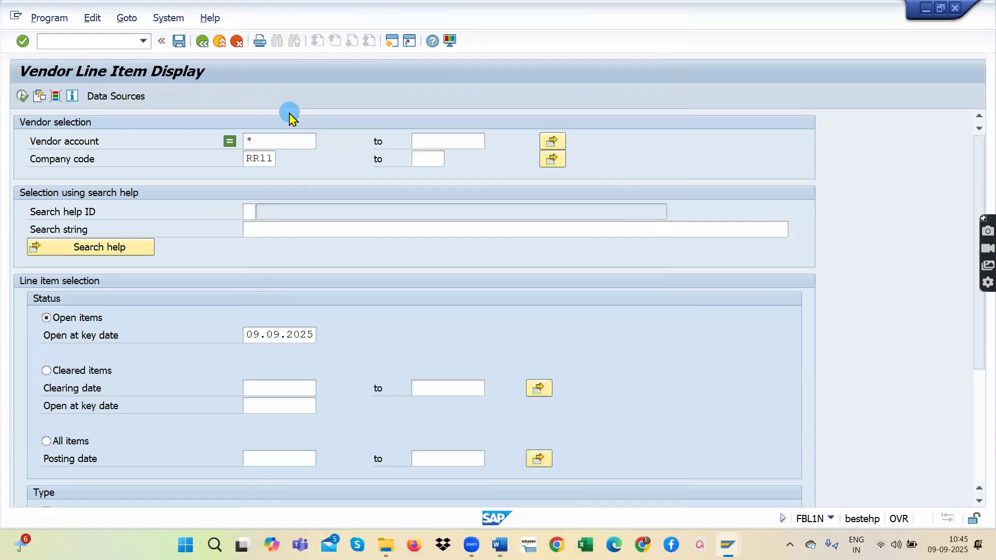
pyautogui.click(21, 96)
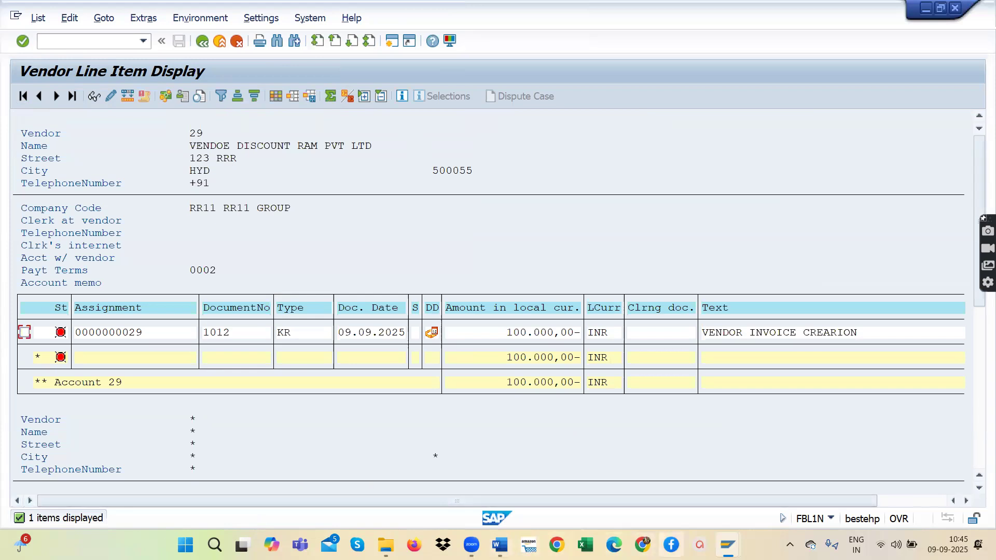
# Return to the Vendor Balance Display session and rerun the balances for all vendors in company code RR11, fiscal year 2025.
pyautogui.moveTo(727, 544)
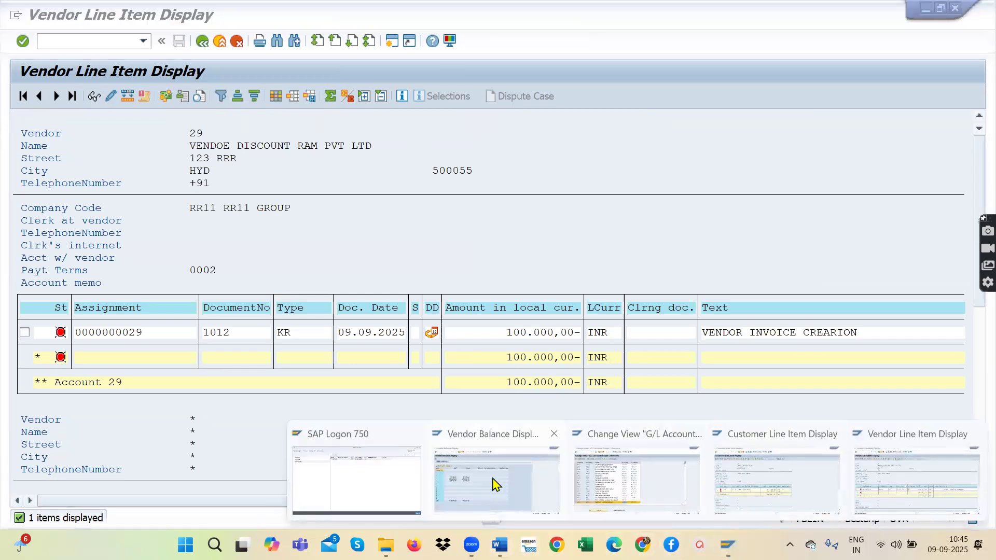
pyautogui.click(492, 477)
pyautogui.click(202, 41)
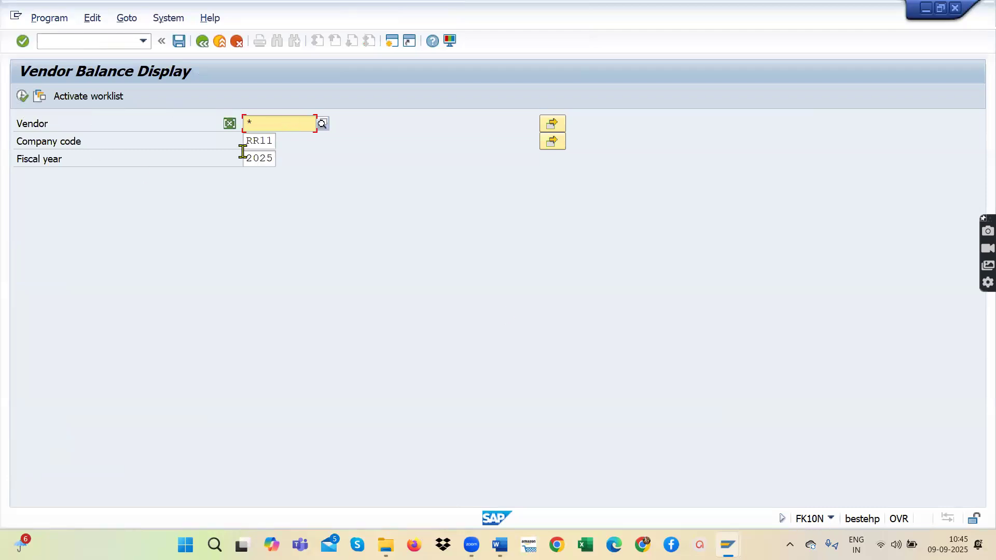
pyautogui.click(22, 96)
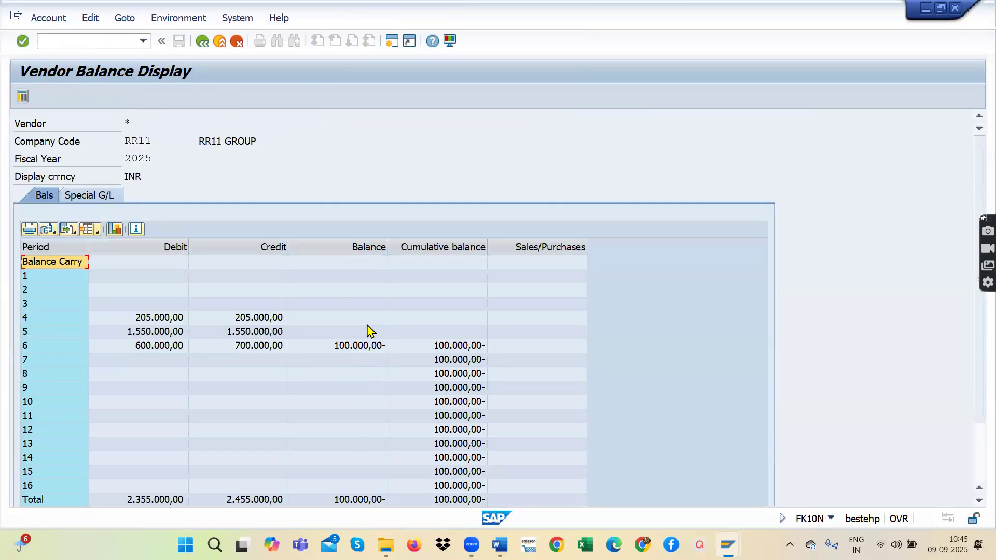
# Switch to the Word notes and change the customer (FD10N) and vendor (FK10N) balance amounts to 100000 each.
pyautogui.click(499, 545)
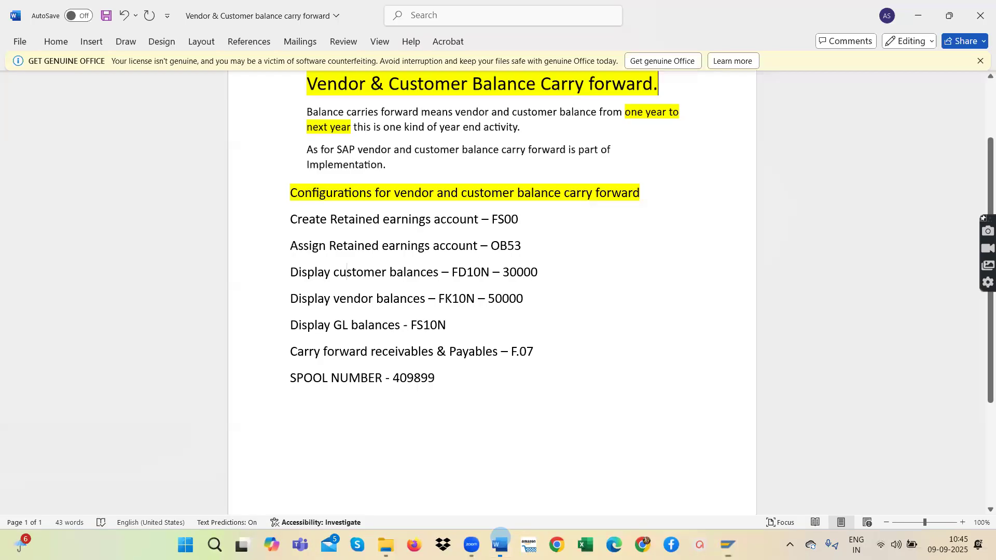
pyautogui.click(538, 272)
pyautogui.press('BackSpace')
pyautogui.press('BackSpace')
pyautogui.press('BackSpace')
pyautogui.press('BackSpace')
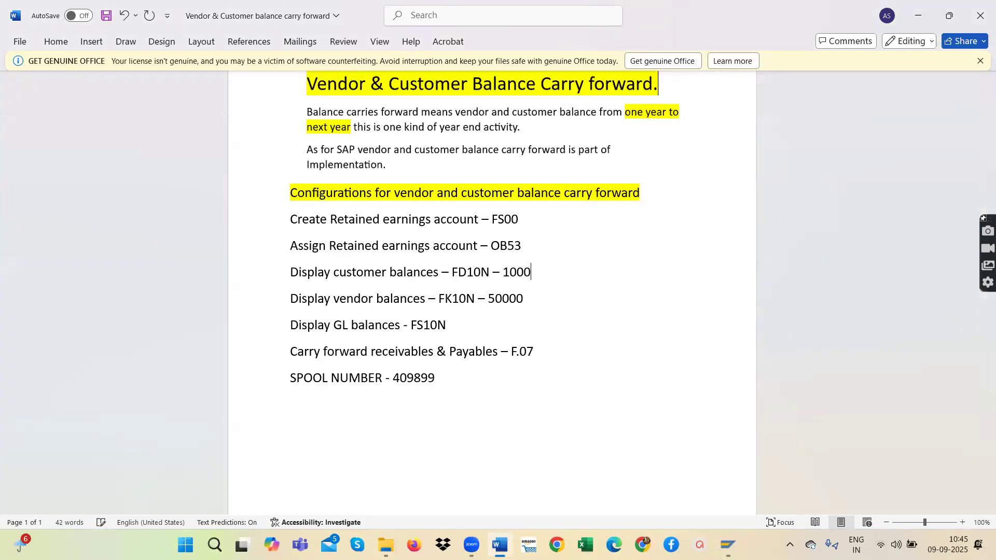
pyautogui.click(525, 299)
pyautogui.press('BackSpace')
pyautogui.press('BackSpace')
pyautogui.press('BackSpace')
pyautogui.click(456, 326)
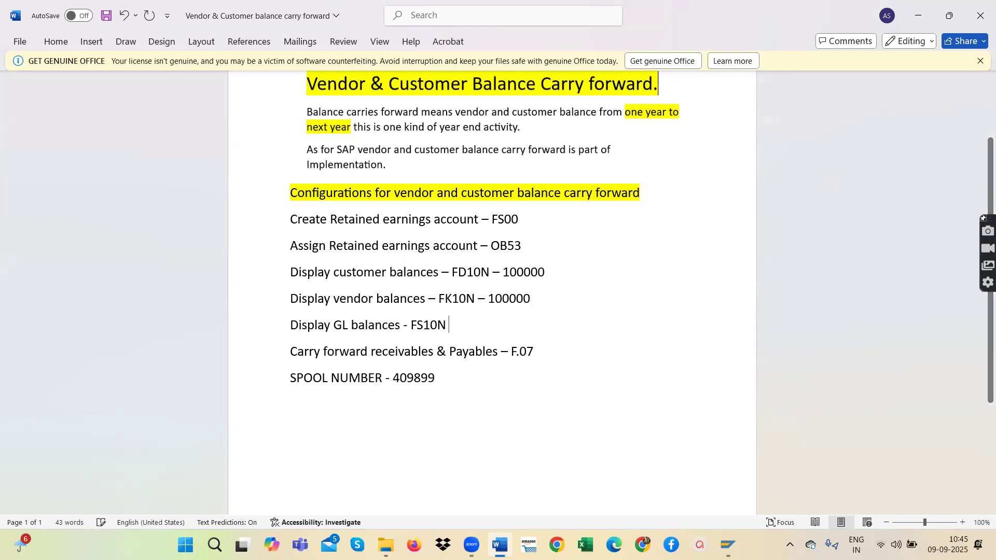
# Append (2025) to both the customer balances and vendor balances lines in the notes.
pyautogui.moveTo(543, 300); pyautogui.dragTo(281, 280)
pyautogui.click(567, 273)
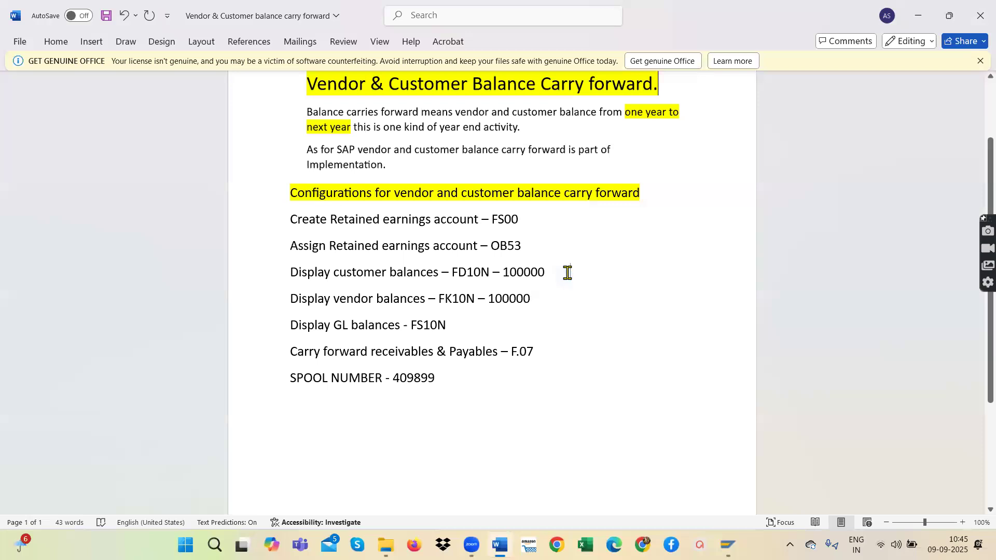
pyautogui.write('()')
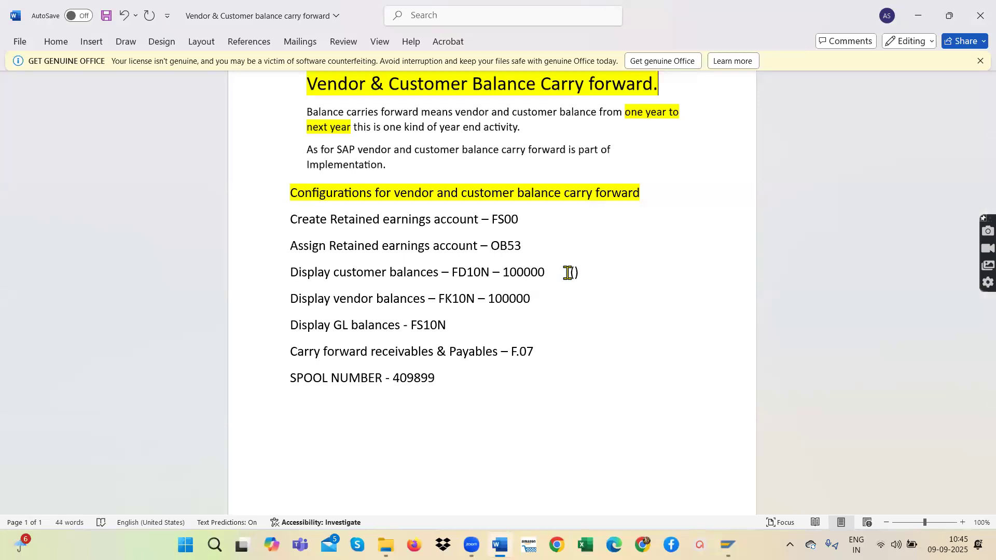
pyautogui.write('2025')
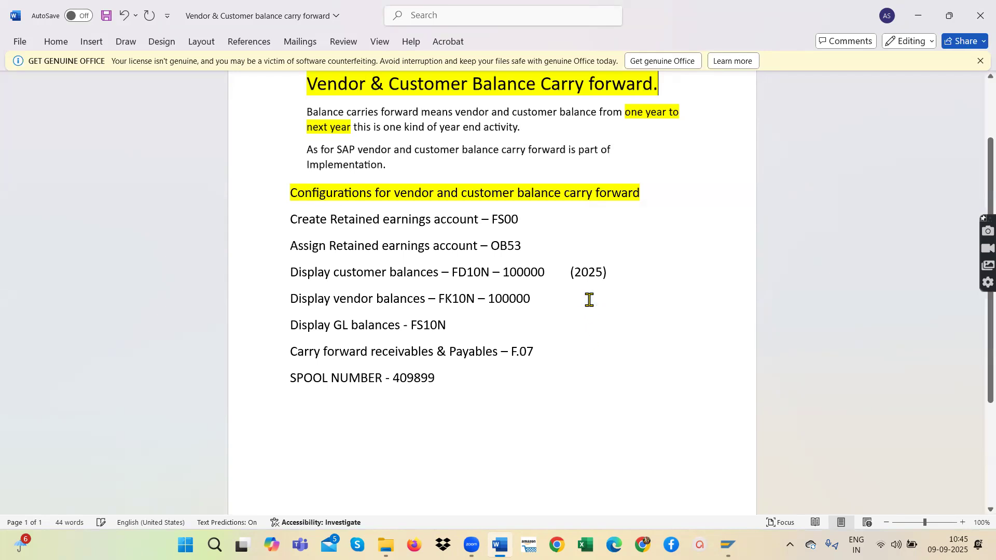
pyautogui.write('(0')
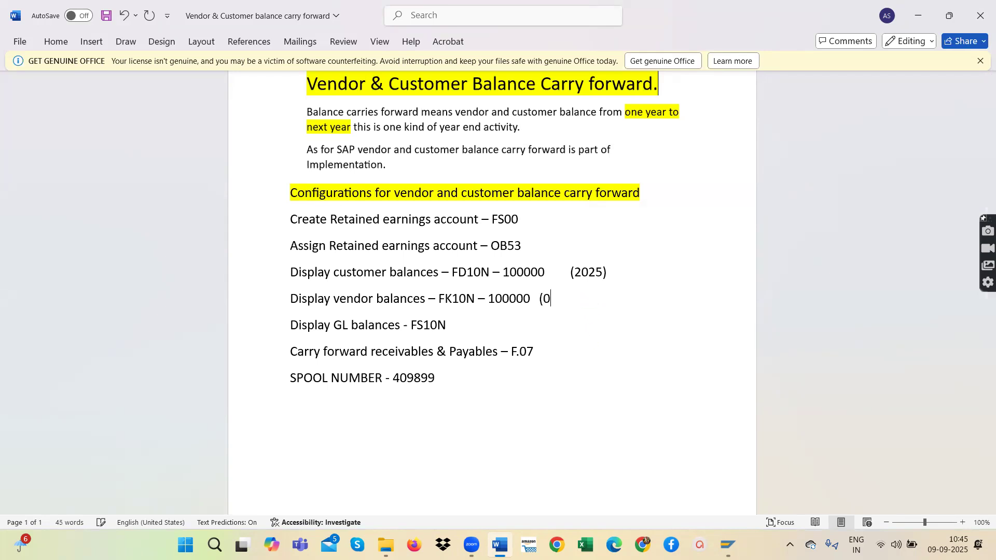
pyautogui.press('BackSpace')
pyautogui.write('2025)')
pyautogui.click(589, 299)
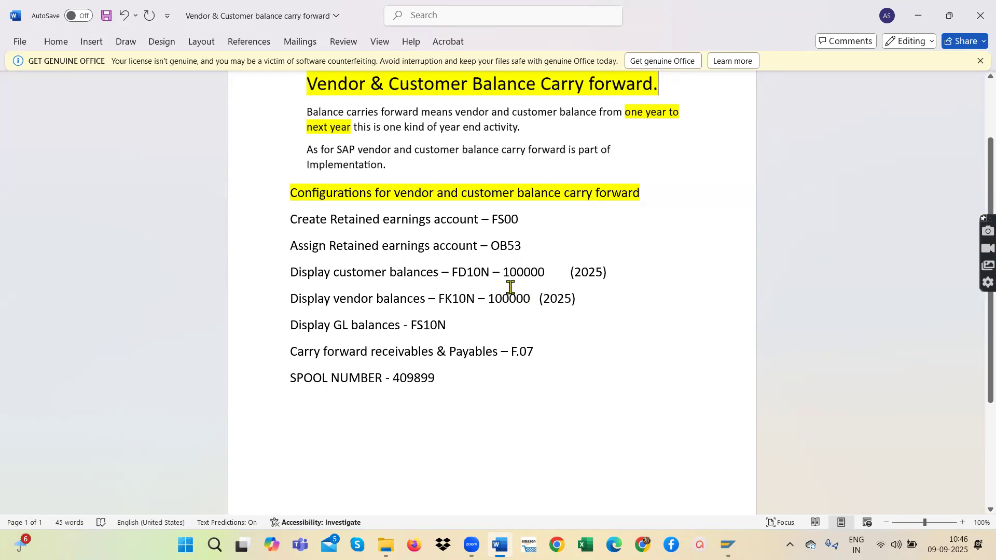
# Switch to the SAP Customer Line Item Display session and open the list's layout for changing.
pyautogui.click(728, 545)
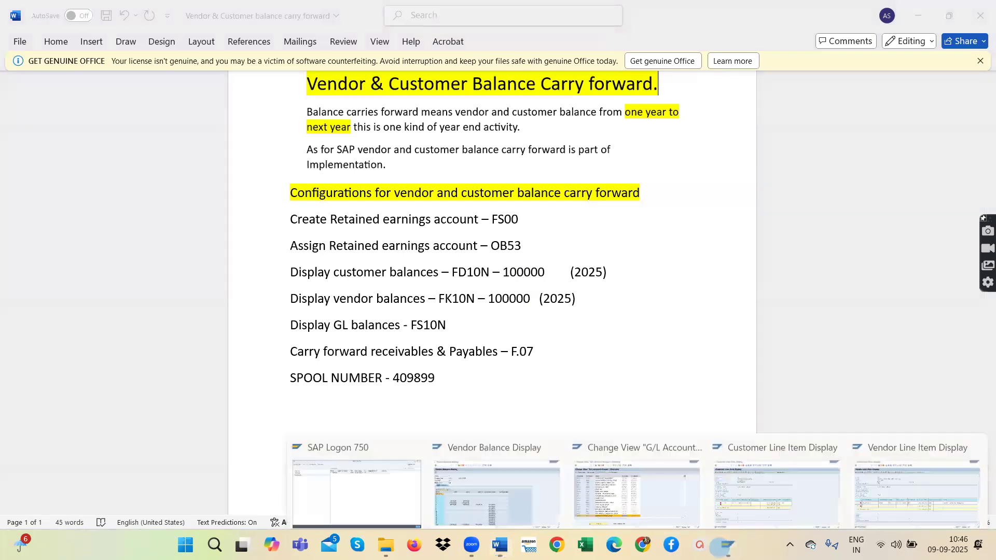
pyautogui.click(769, 488)
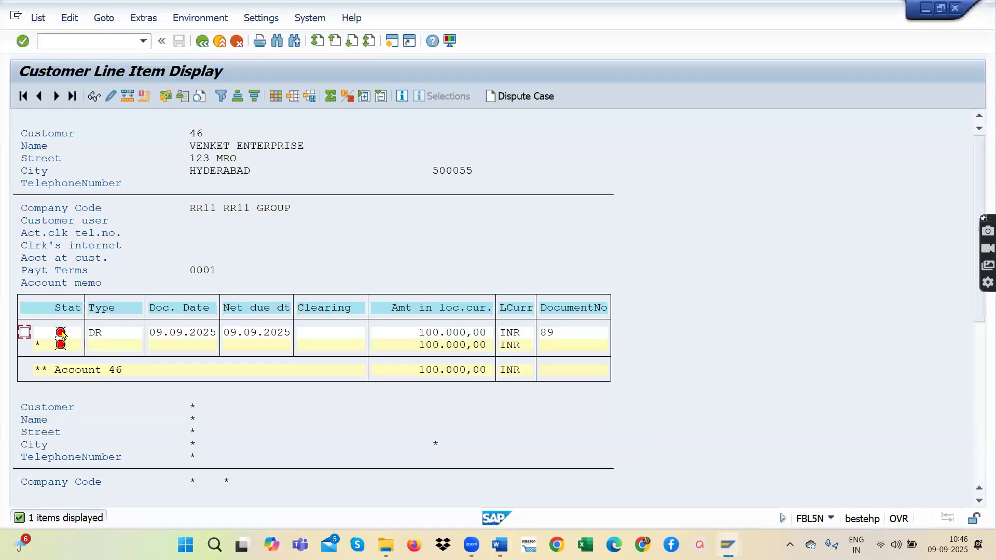
pyautogui.click(274, 98)
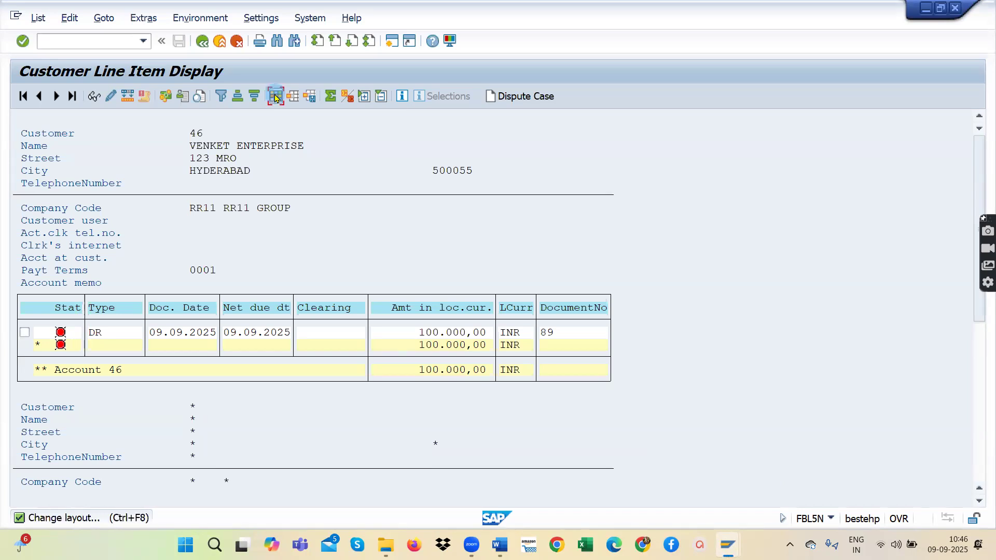
pyautogui.click(568, 408)
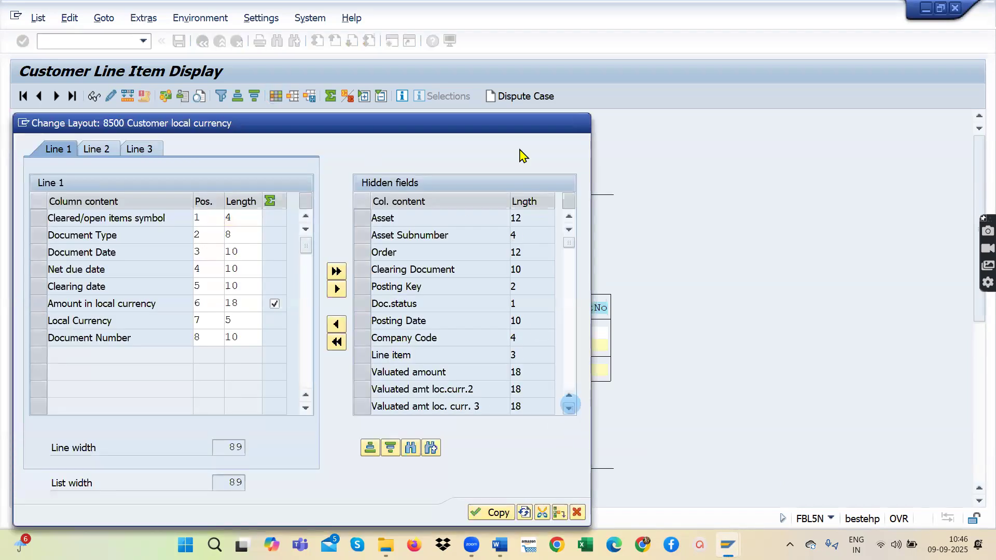
pyautogui.click(581, 123)
pyautogui.click(275, 97)
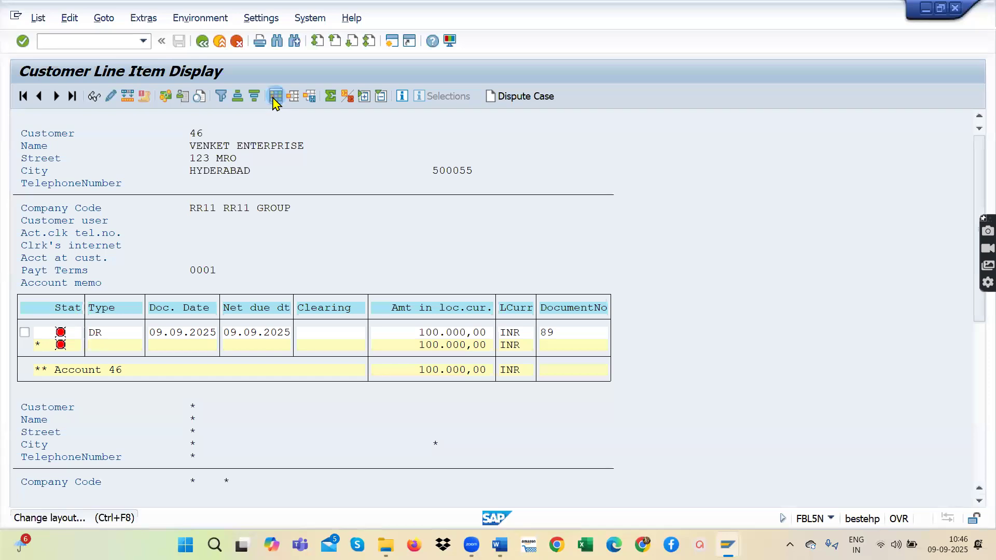
# Add the hidden Net due date symbol field to line 1 of the customer line item layout and apply the layout.
pyautogui.click(568, 407)
pyautogui.click(568, 407)
pyautogui.click(568, 408)
pyautogui.click(568, 407)
pyautogui.click(568, 408)
pyautogui.click(568, 407)
pyautogui.click(568, 407)
pyautogui.click(568, 407)
pyautogui.click(568, 408)
pyautogui.click(568, 408)
pyautogui.click(568, 407)
pyautogui.click(568, 408)
pyautogui.click(569, 408)
pyautogui.click(568, 407)
pyautogui.click(569, 408)
pyautogui.click(568, 407)
pyautogui.click(569, 407)
pyautogui.click(568, 407)
pyautogui.click(569, 407)
pyautogui.click(568, 407)
pyautogui.click(568, 407)
pyautogui.click(567, 409)
pyautogui.click(568, 409)
pyautogui.click(568, 409)
pyautogui.click(567, 409)
pyautogui.click(568, 409)
pyautogui.click(568, 409)
pyautogui.click(568, 409)
pyautogui.click(567, 409)
pyautogui.click(567, 410)
pyautogui.click(567, 409)
pyautogui.click(567, 409)
pyautogui.click(567, 409)
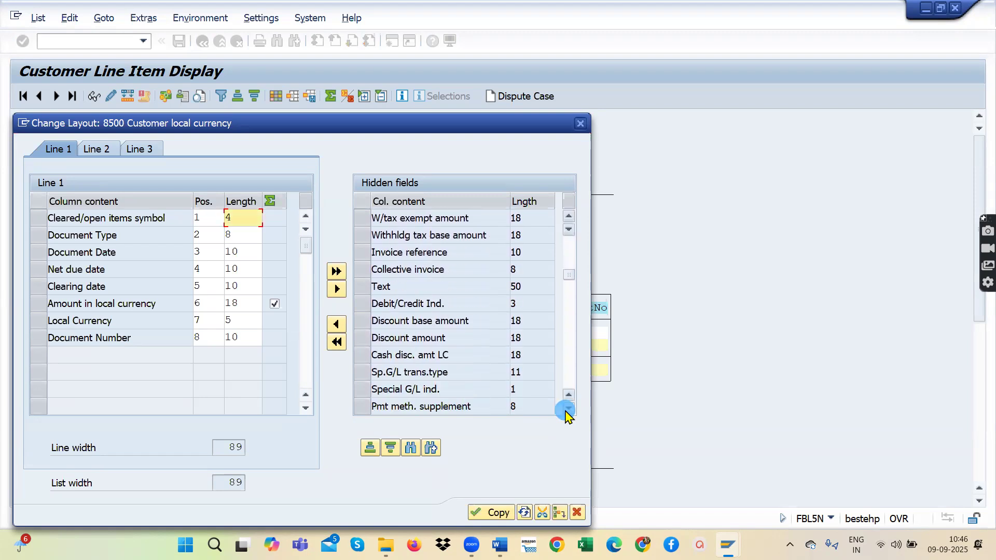
pyautogui.click(567, 410)
pyautogui.click(567, 409)
pyautogui.click(567, 409)
pyautogui.click(567, 409)
pyautogui.click(567, 409)
pyautogui.click(568, 410)
pyautogui.click(568, 409)
pyautogui.click(567, 410)
pyautogui.click(568, 409)
pyautogui.click(567, 409)
pyautogui.click(567, 409)
pyautogui.click(567, 409)
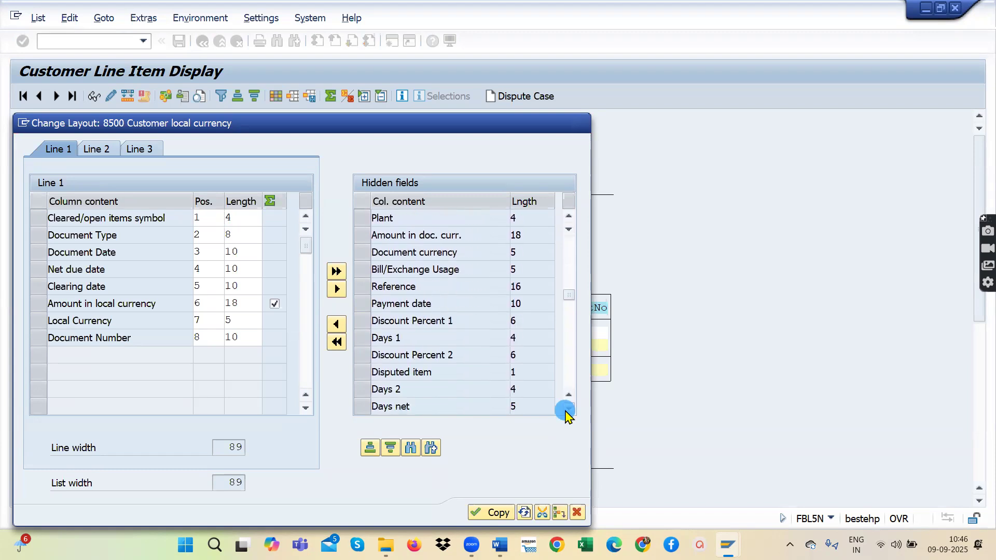
pyautogui.click(568, 409)
pyautogui.click(567, 409)
pyautogui.click(567, 410)
pyautogui.click(567, 409)
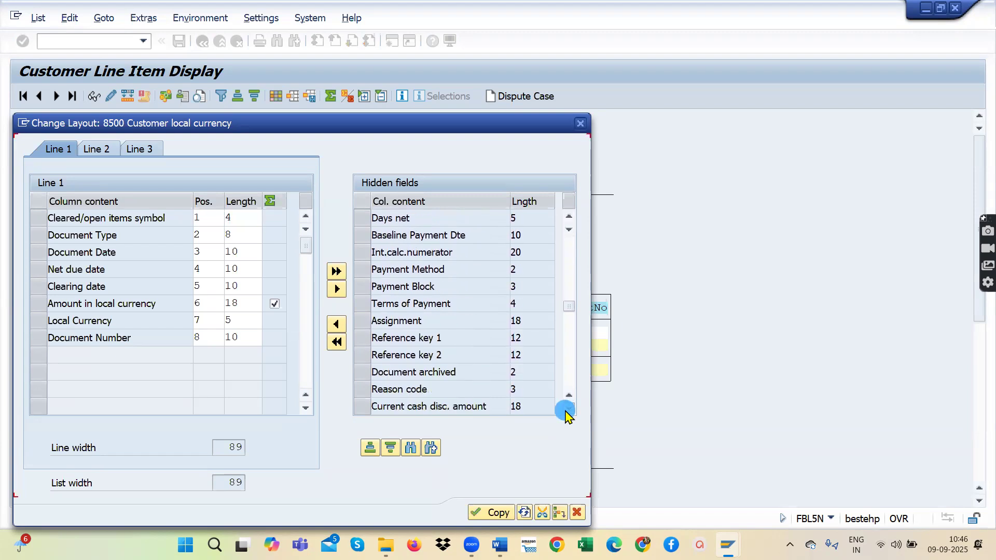
pyautogui.click(568, 409)
pyautogui.click(567, 409)
pyautogui.click(567, 410)
pyautogui.click(567, 409)
pyautogui.click(567, 409)
pyautogui.click(567, 409)
pyautogui.click(567, 409)
pyautogui.click(568, 409)
pyautogui.click(567, 409)
pyautogui.click(567, 409)
pyautogui.click(568, 409)
pyautogui.click(567, 409)
pyautogui.click(567, 409)
pyautogui.click(567, 409)
pyautogui.click(567, 409)
pyautogui.click(567, 409)
pyautogui.click(567, 409)
pyautogui.click(567, 409)
pyautogui.click(567, 409)
pyautogui.click(567, 409)
pyautogui.click(568, 409)
pyautogui.click(568, 409)
pyautogui.click(568, 409)
pyautogui.click(567, 409)
pyautogui.click(567, 409)
pyautogui.click(567, 409)
pyautogui.click(567, 410)
pyautogui.click(567, 409)
pyautogui.click(567, 409)
pyautogui.click(567, 409)
pyautogui.click(567, 409)
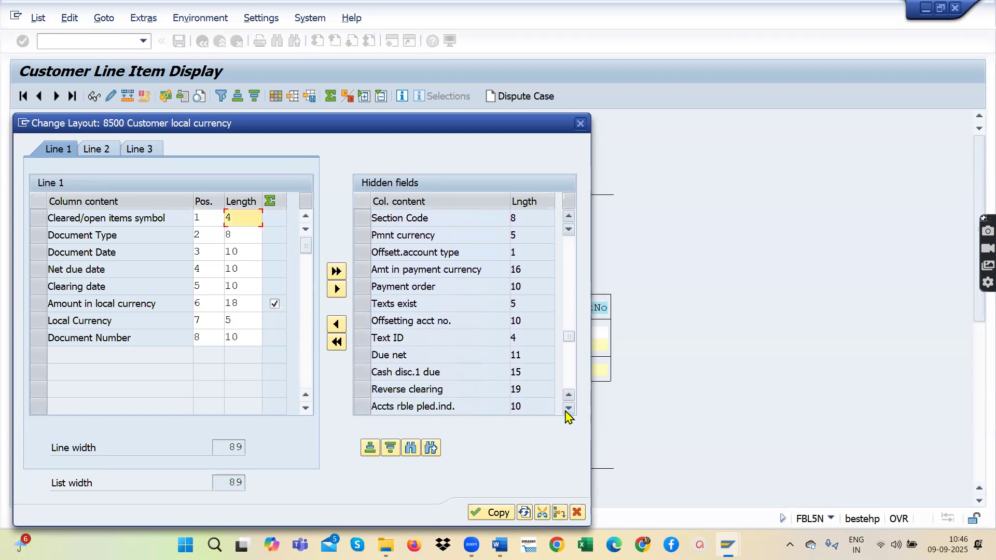
pyautogui.click(567, 409)
pyautogui.click(567, 409)
pyautogui.click(568, 409)
pyautogui.click(567, 409)
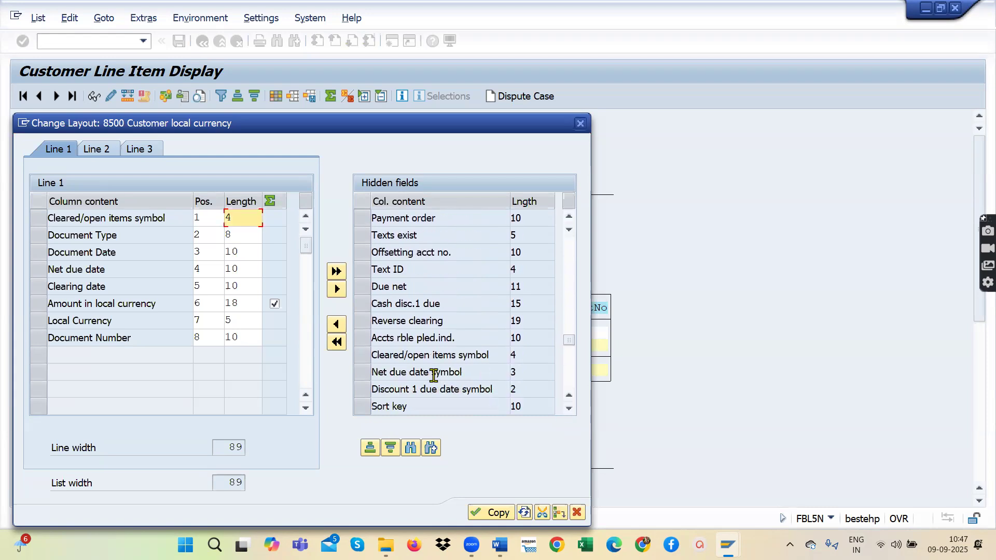
pyautogui.click(363, 373)
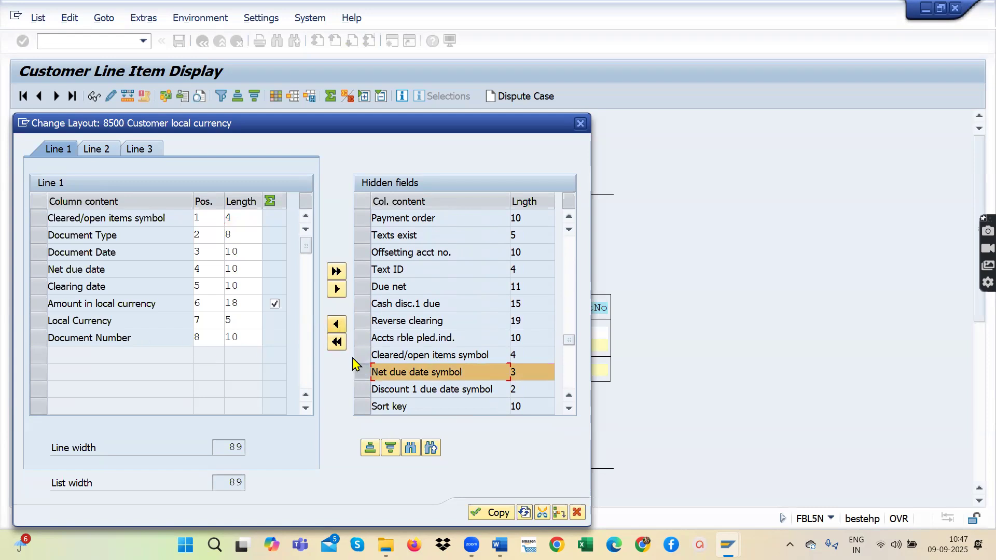
pyautogui.click(336, 324)
pyautogui.click(39, 355)
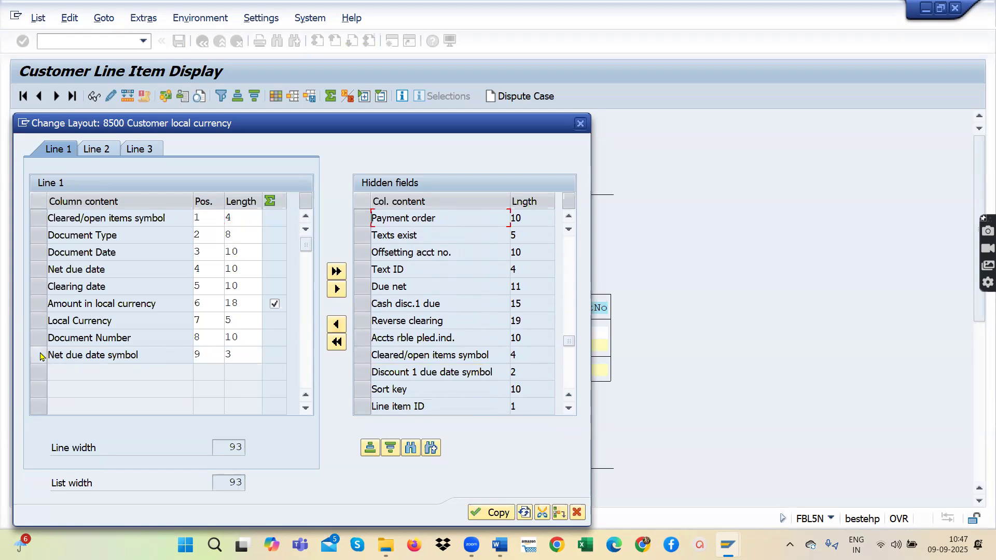
pyautogui.click(497, 513)
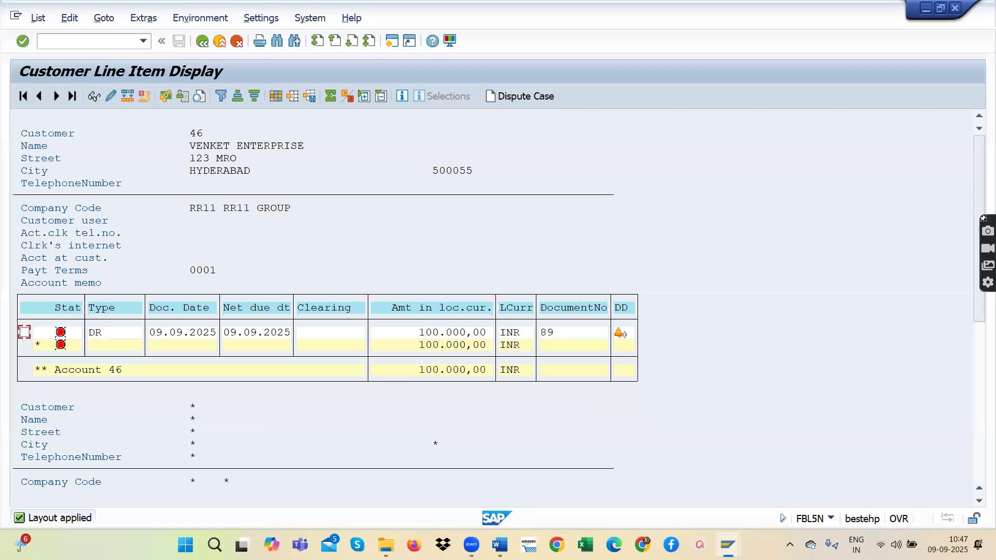
# Switch to the Word notes and review the line on carrying forward receivables and payables.
pyautogui.click(499, 544)
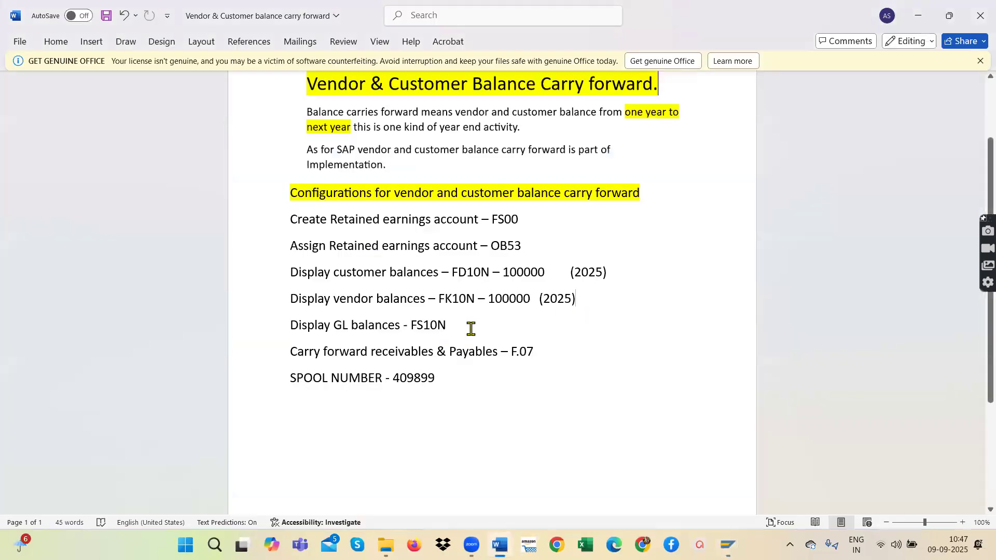
pyautogui.moveTo(550, 351); pyautogui.dragTo(289, 353)
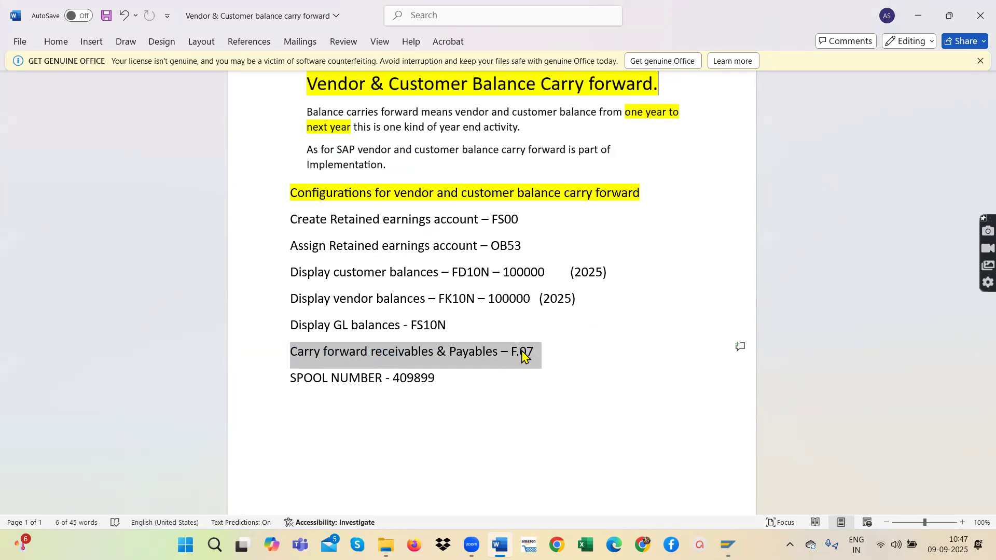
pyautogui.click(573, 361)
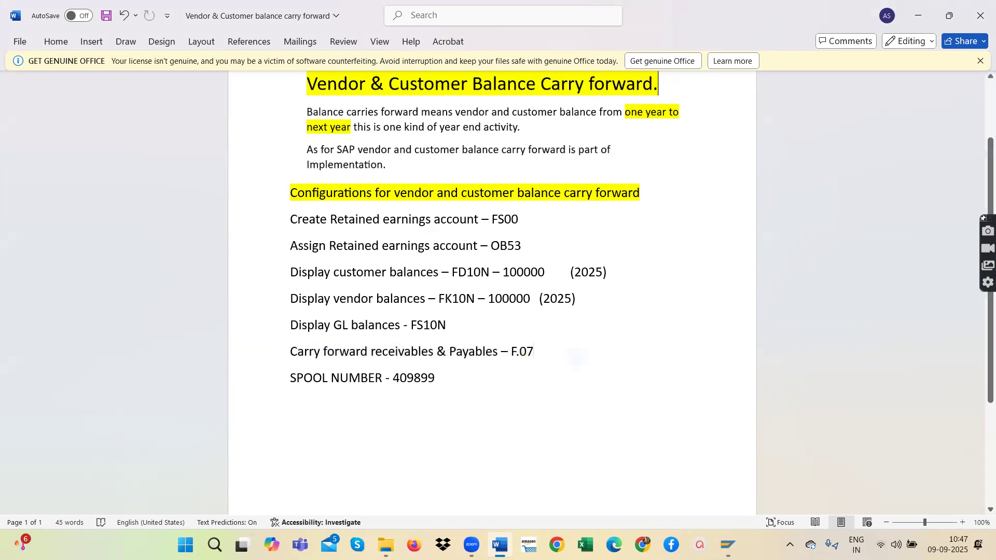
# Switch to the SAP Vendor Line Item Display session and start transaction F.07 in it.
pyautogui.moveTo(727, 544)
pyautogui.click(934, 470)
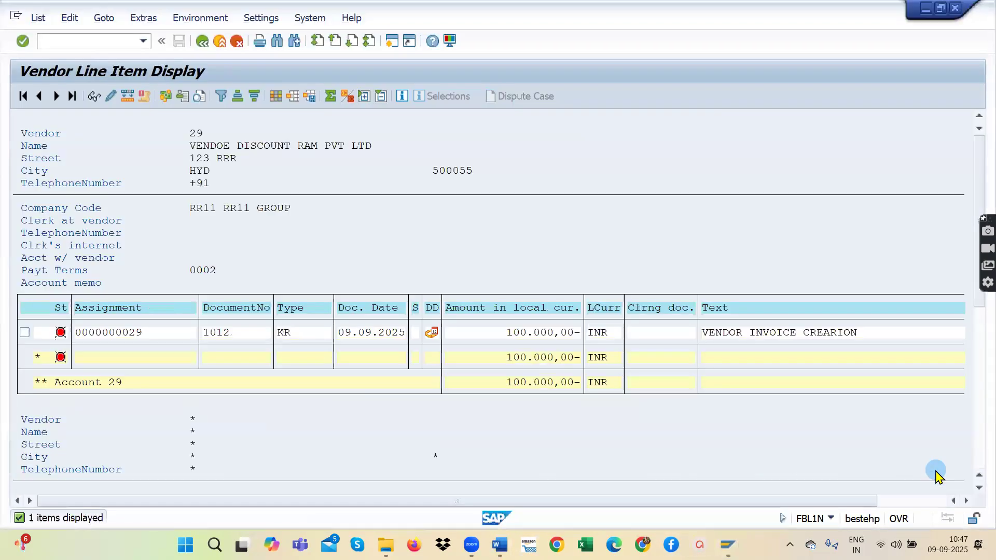
pyautogui.click(65, 39)
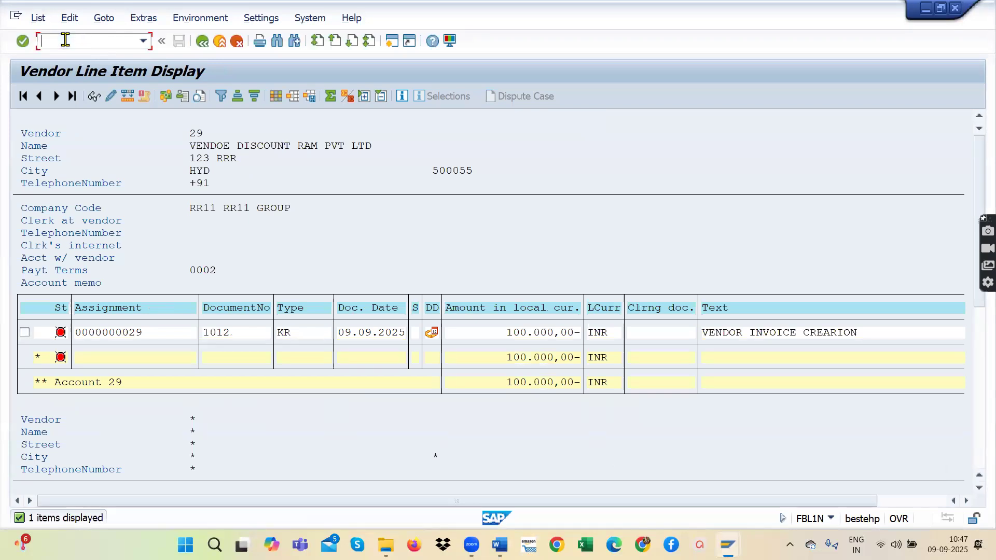
pyautogui.write('/NF.07')
pyautogui.press('Return')
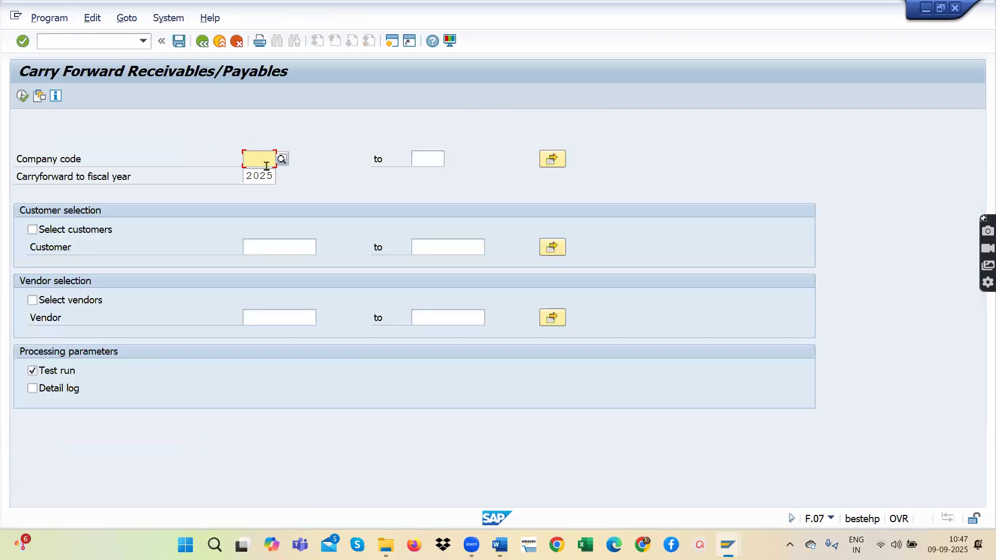
# Set company code RR11 and carryforward fiscal year 2026, and include both customers and vendors in the selection.
pyautogui.write('RR')
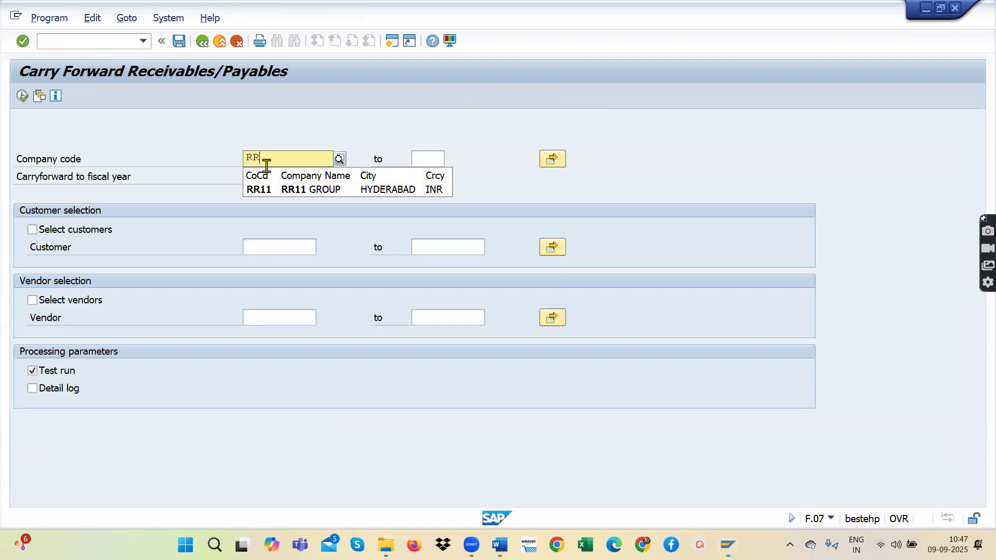
pyautogui.click(263, 190)
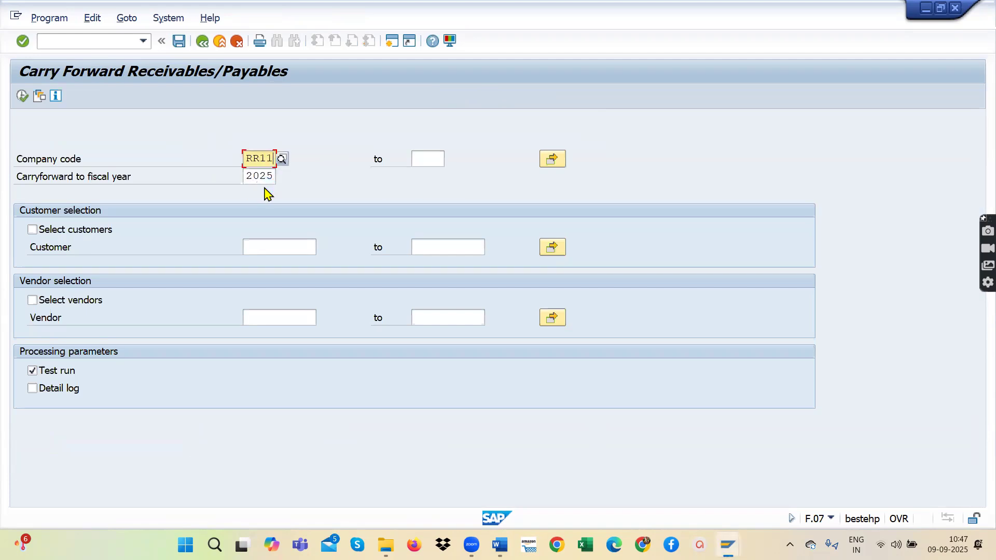
pyautogui.click(33, 230)
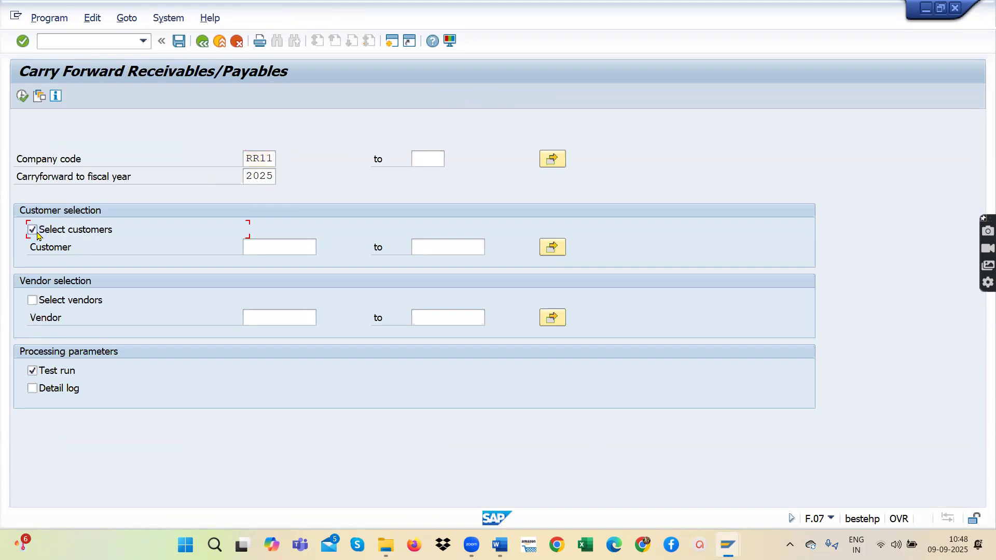
pyautogui.click(32, 303)
pyautogui.click(269, 175)
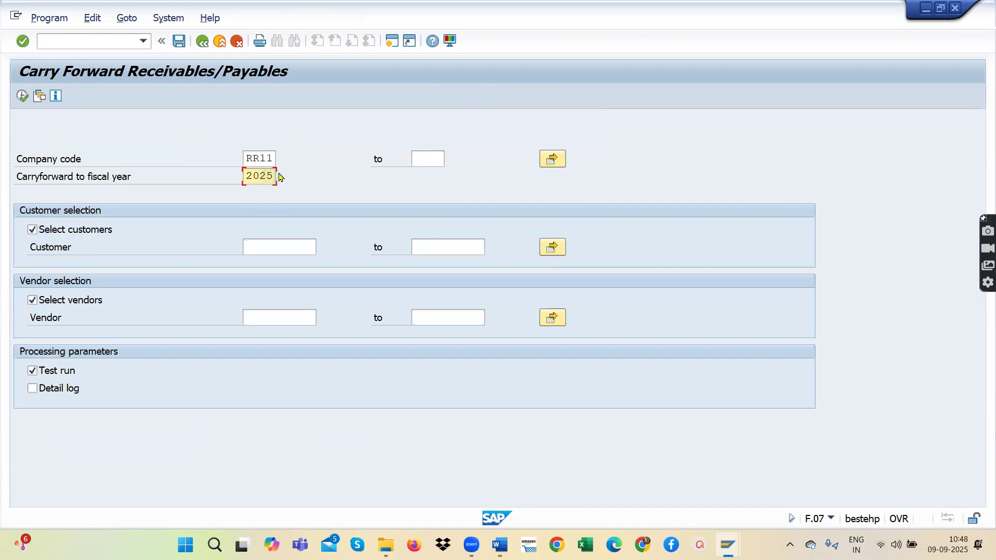
pyautogui.press('BackSpace')
pyautogui.write('6')
# Execute the carryforward as a test run, check its statistics and return to the selection screen.
pyautogui.click(20, 97)
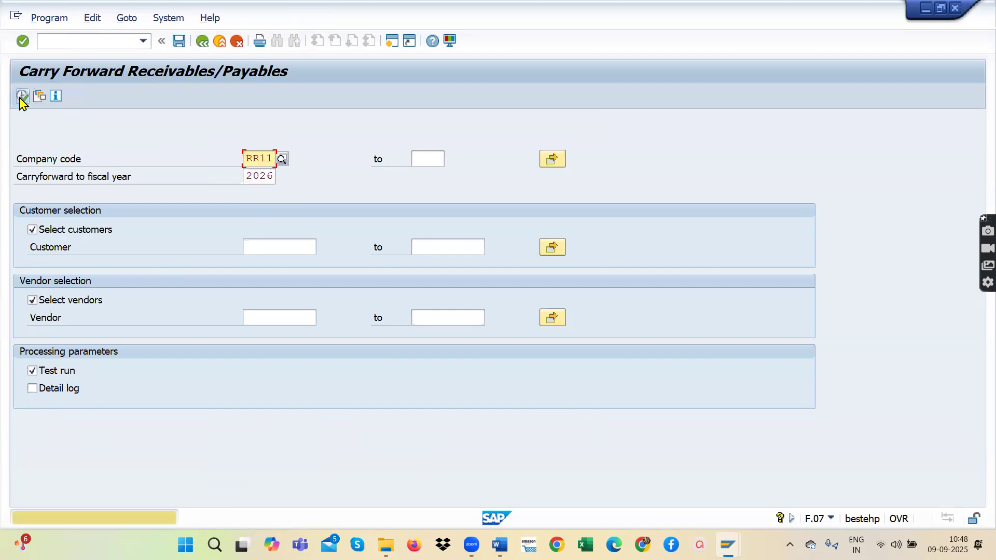
pyautogui.click(22, 97)
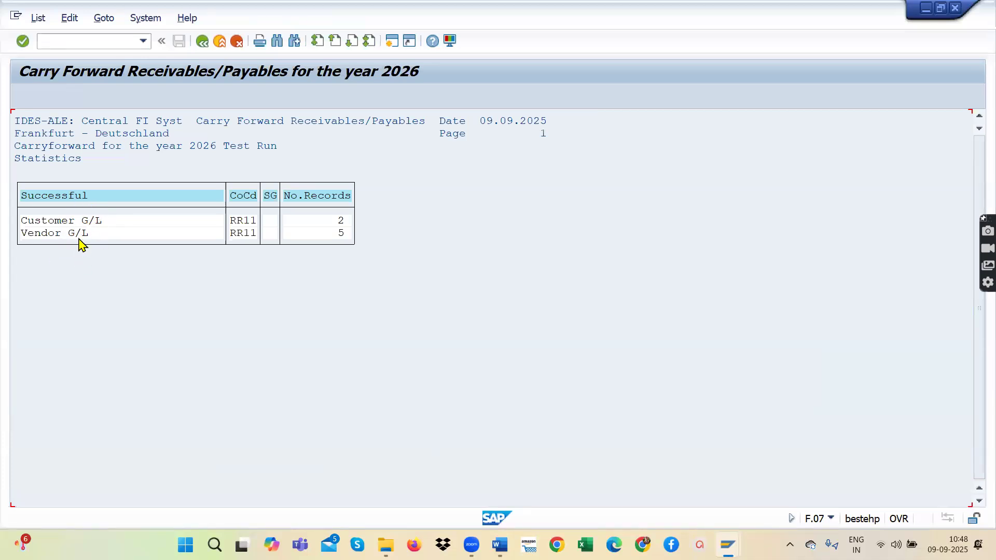
pyautogui.moveTo(79, 142); pyautogui.dragTo(219, 145)
pyautogui.click(203, 42)
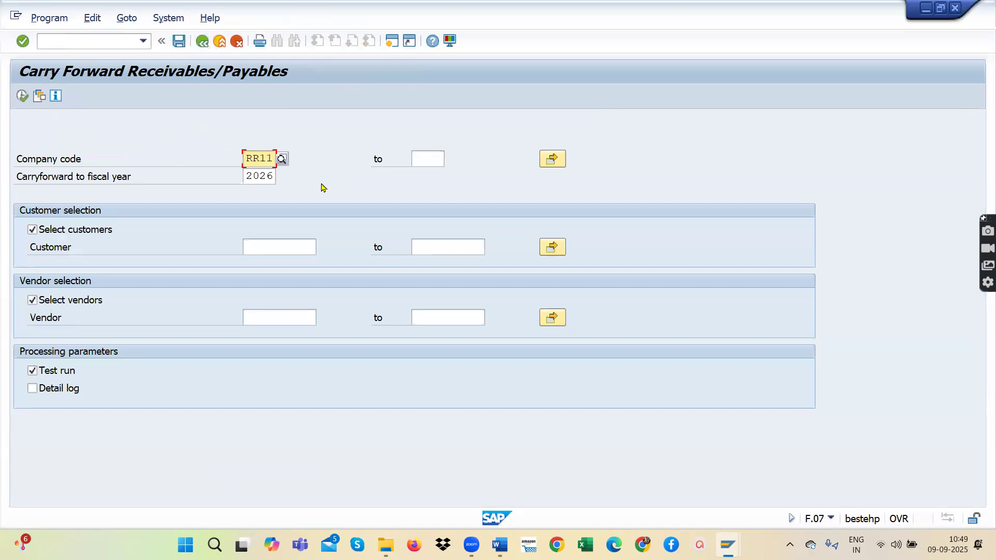
# Turn off the test run option and execute the carryforward program in the background, accepting the fiscal year warning.
pyautogui.click(52, 374)
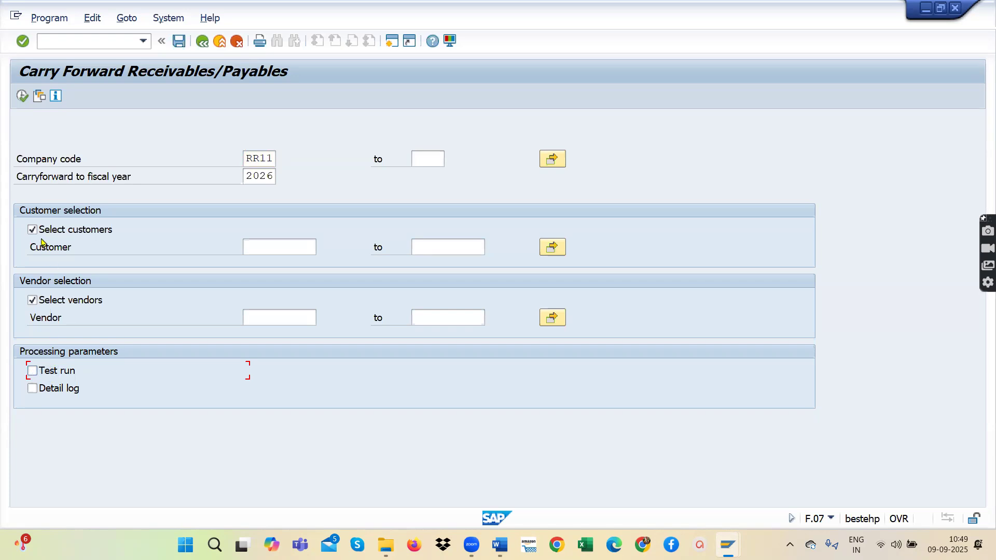
pyautogui.click(52, 21)
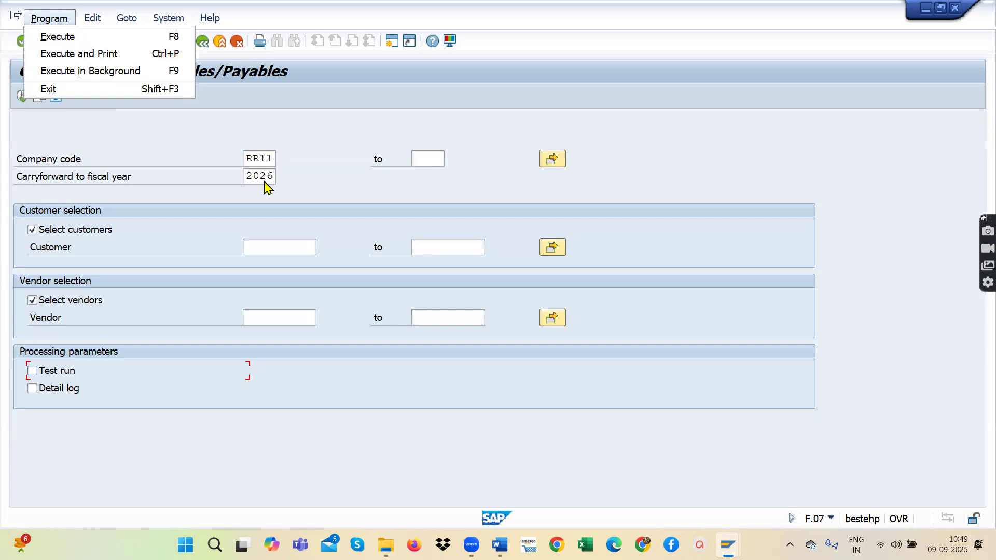
pyautogui.click(92, 76)
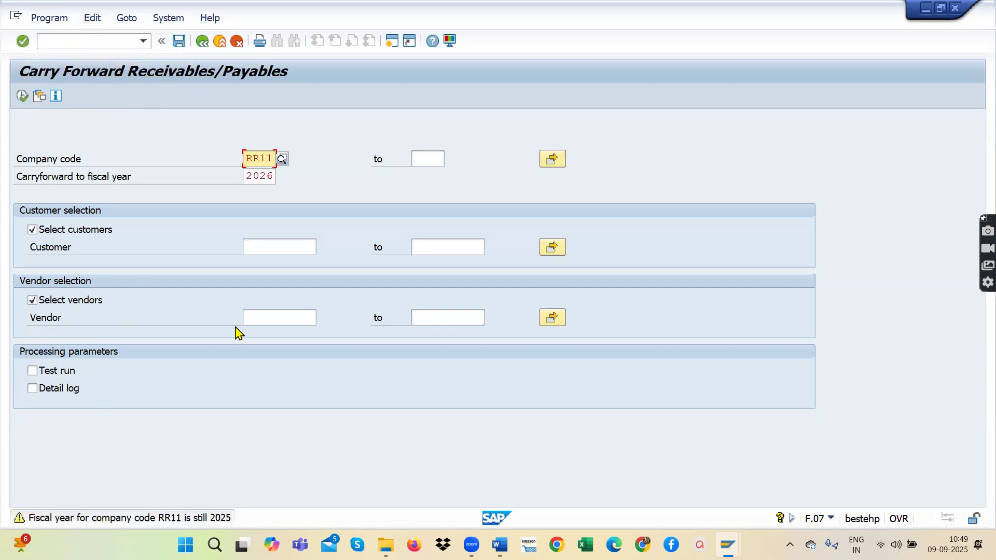
pyautogui.press('Return')
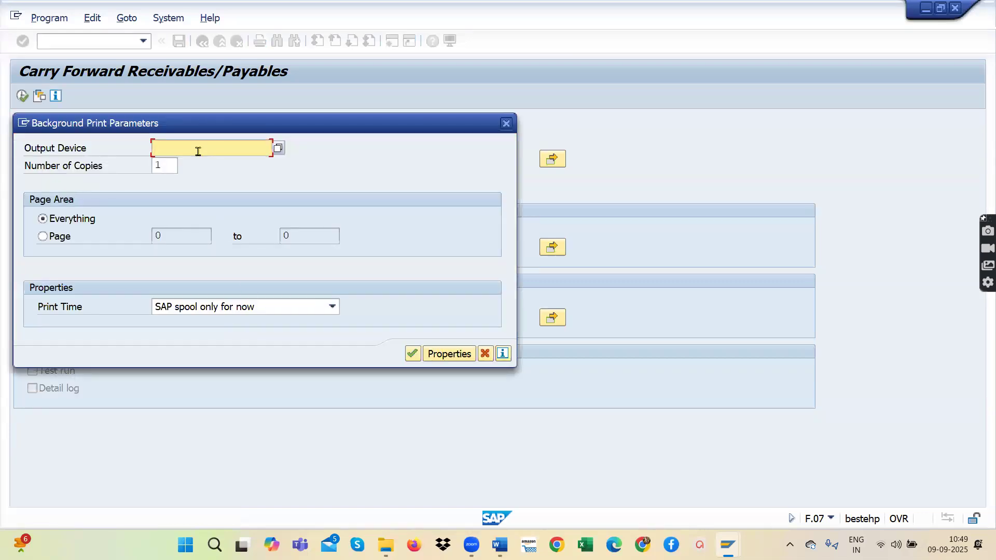
# Set the background output device to LP01 and schedule the carryforward job to start immediately.
pyautogui.write('LP01')
pyautogui.click(414, 354)
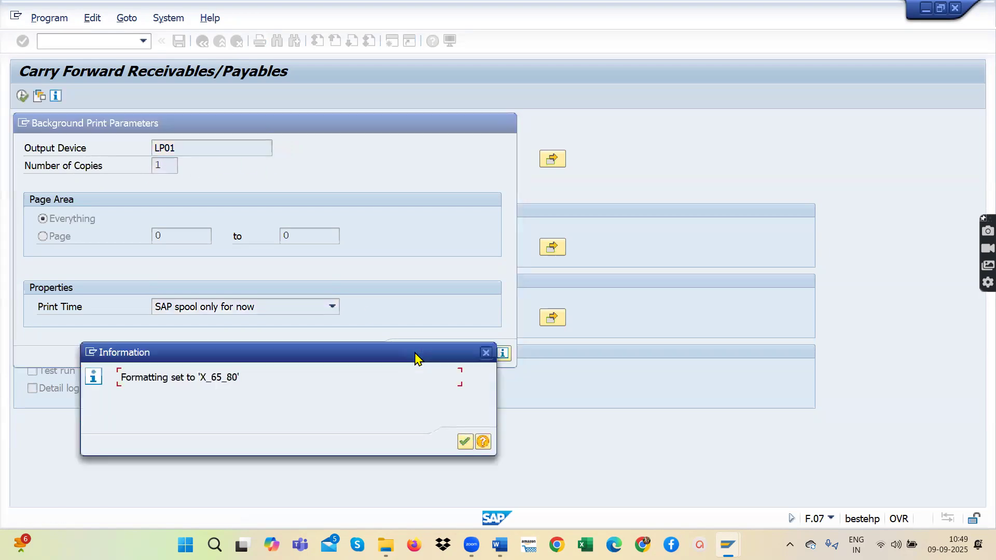
pyautogui.click(464, 442)
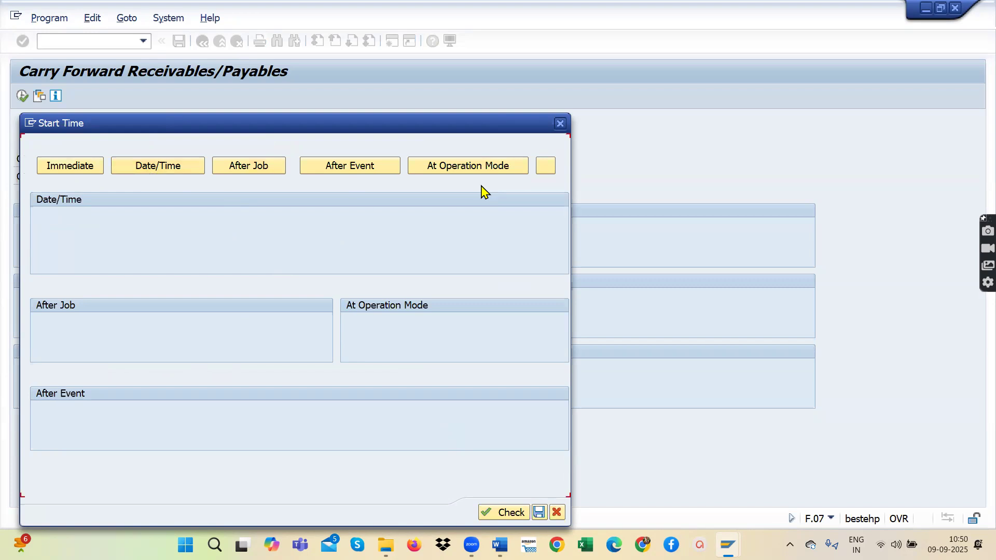
pyautogui.click(72, 166)
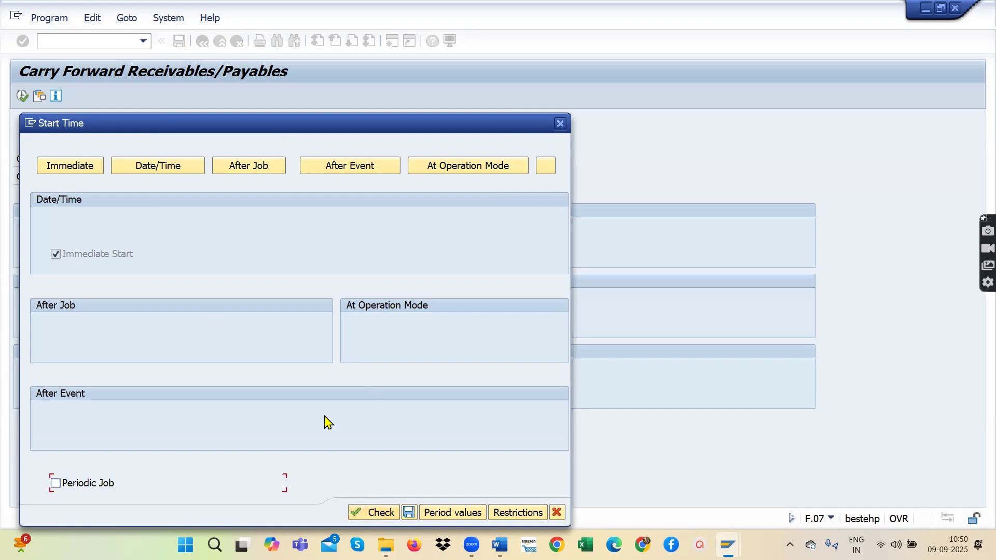
pyautogui.click(408, 512)
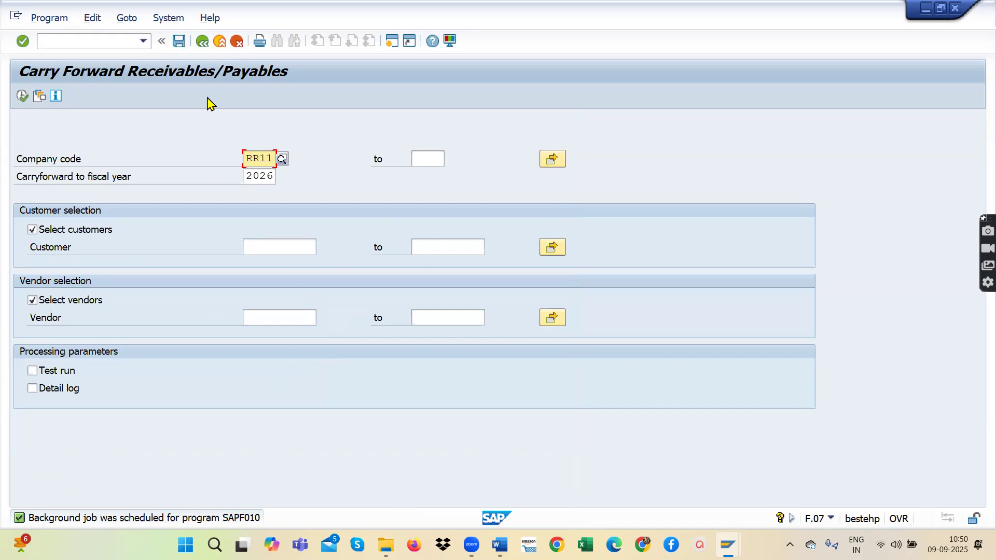
# List today's background jobs in the job overview and display the spool request of job SAPF010.
pyautogui.click(165, 18)
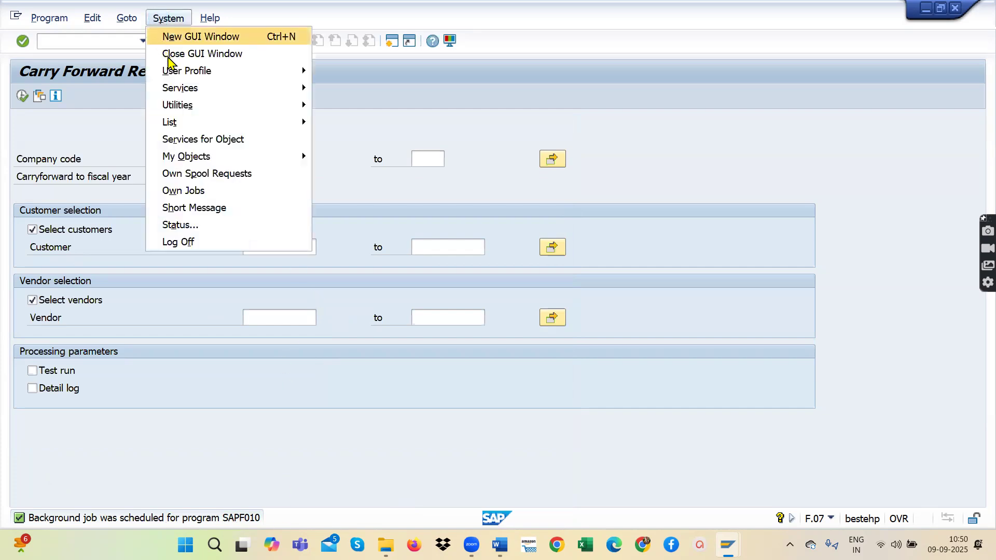
pyautogui.moveTo(215, 91)
pyautogui.moveTo(346, 210)
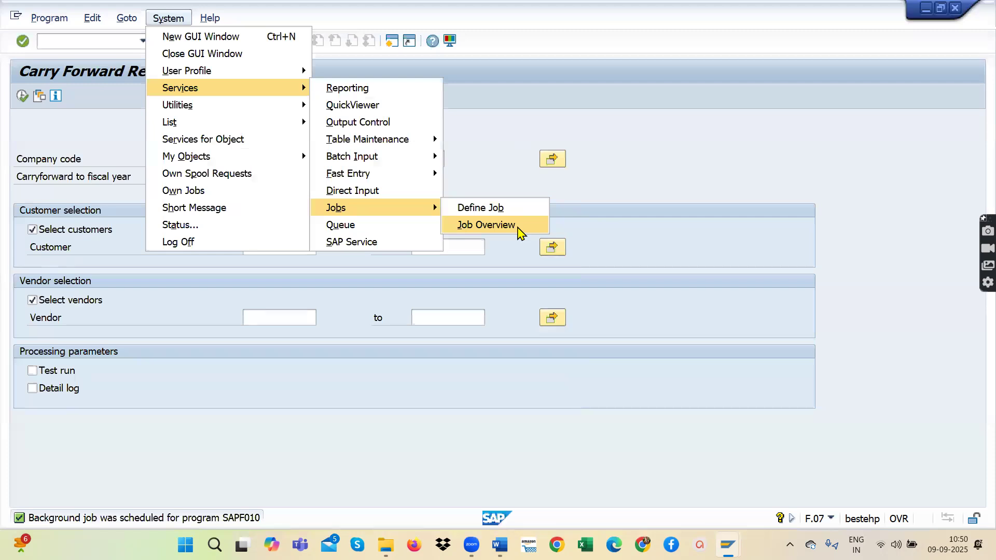
pyautogui.click(520, 233)
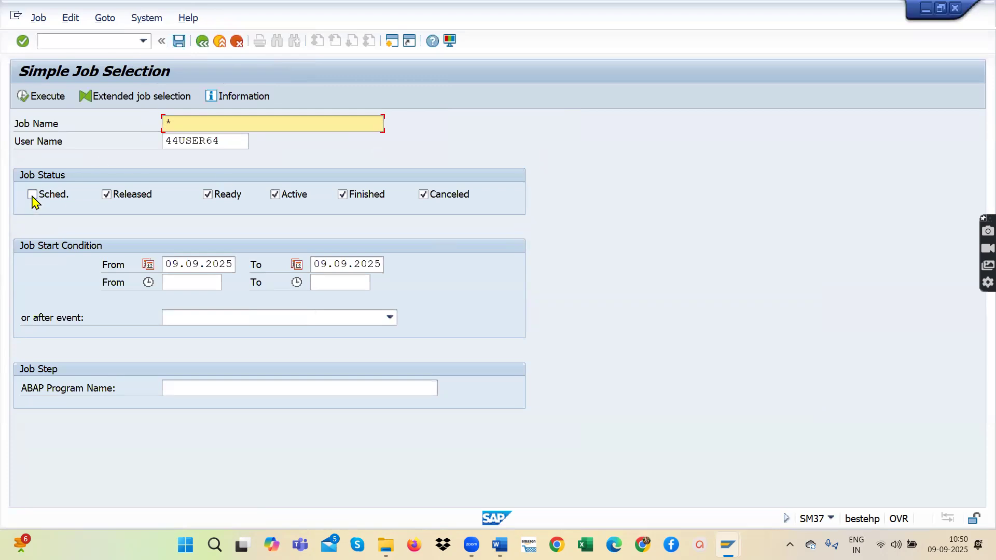
pyautogui.click(44, 96)
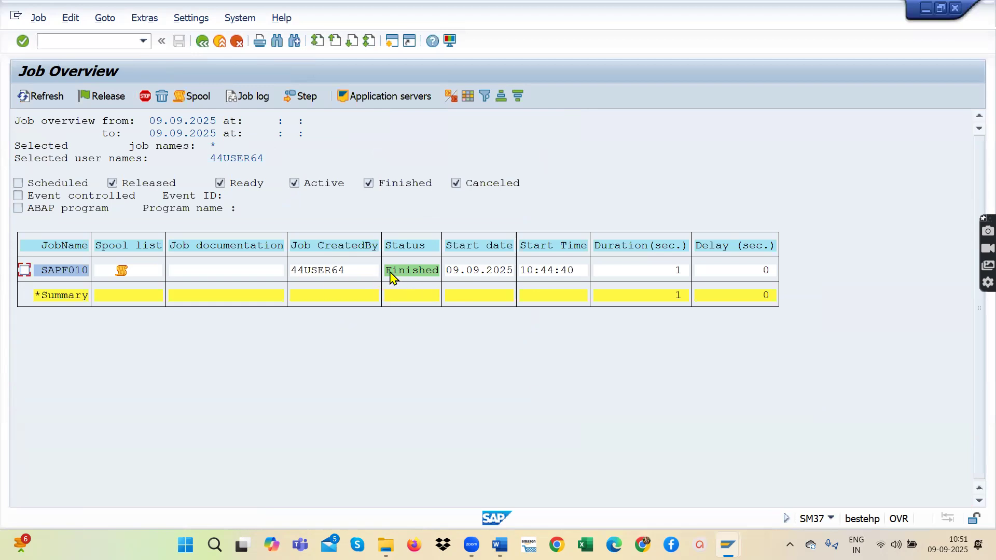
pyautogui.click(197, 97)
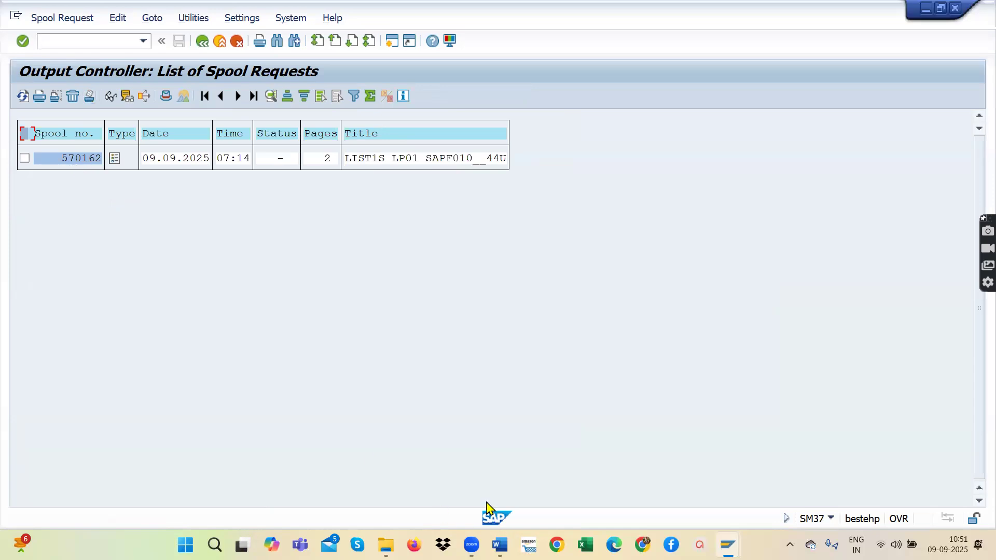
# Switch to the Word notes and replace the spool number with 570162.
pyautogui.click(499, 544)
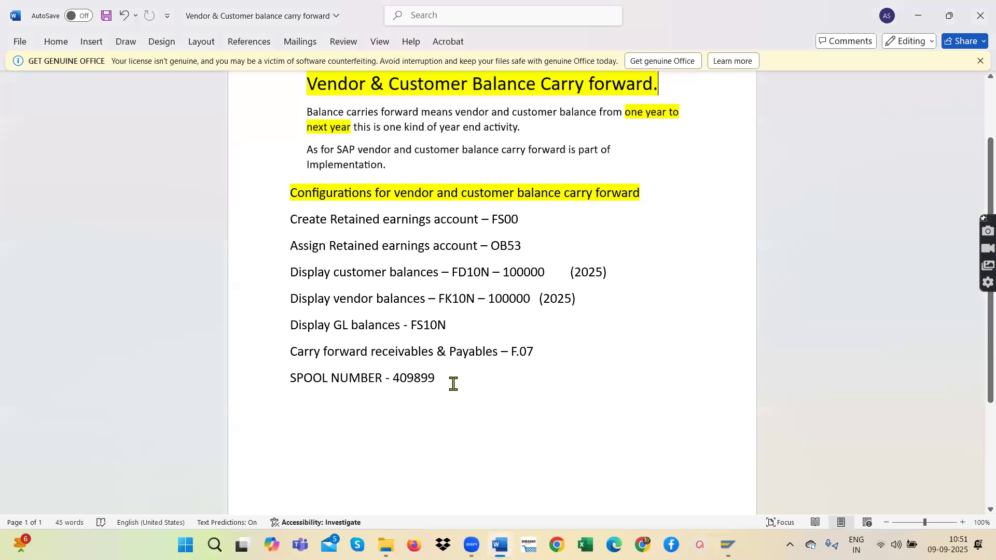
pyautogui.moveTo(453, 384); pyautogui.dragTo(392, 378)
pyautogui.press('BackSpace')
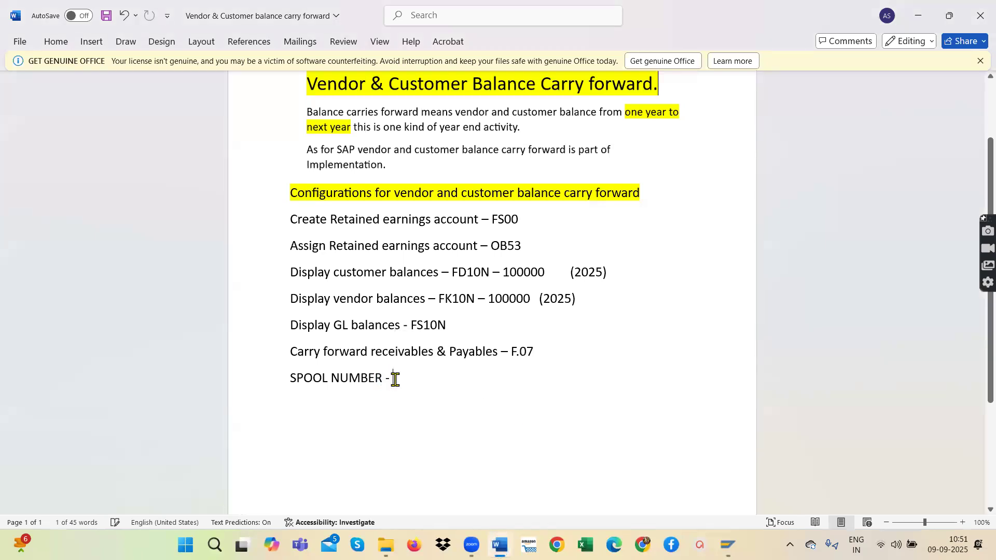
pyautogui.write('570162')
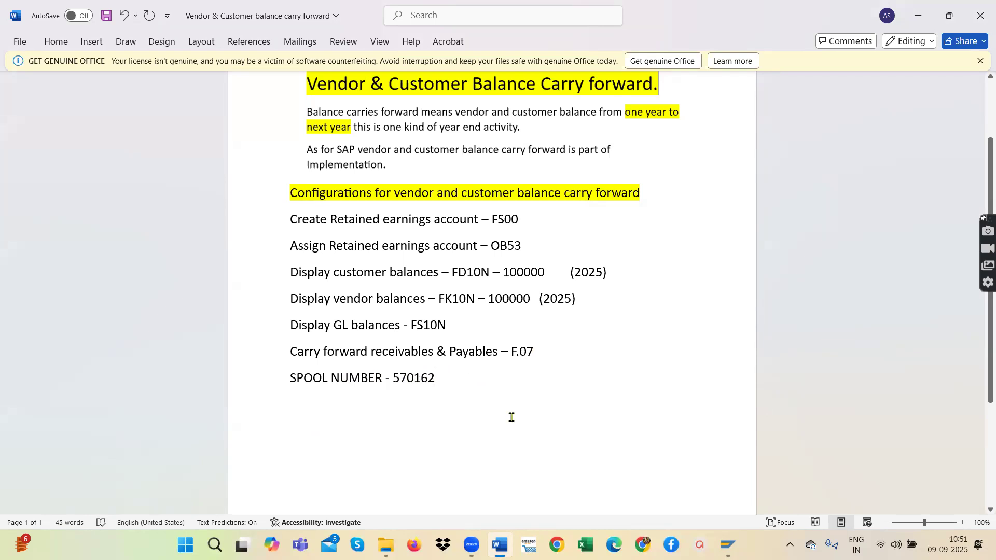
# Return to the SAP spool request list, display the contents of spool request 570162 and check its carryforward year, date and statistics.
pyautogui.moveTo(728, 545)
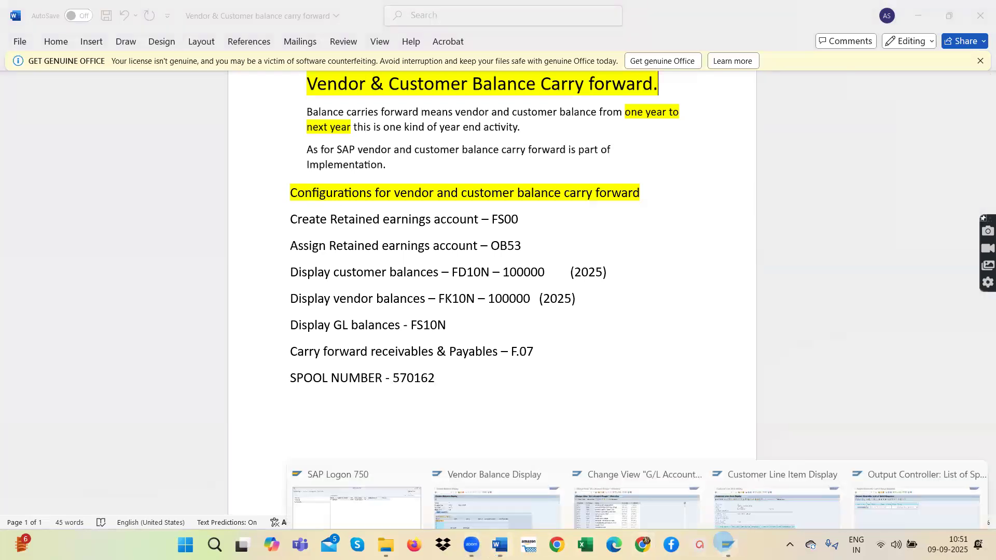
pyautogui.click(916, 467)
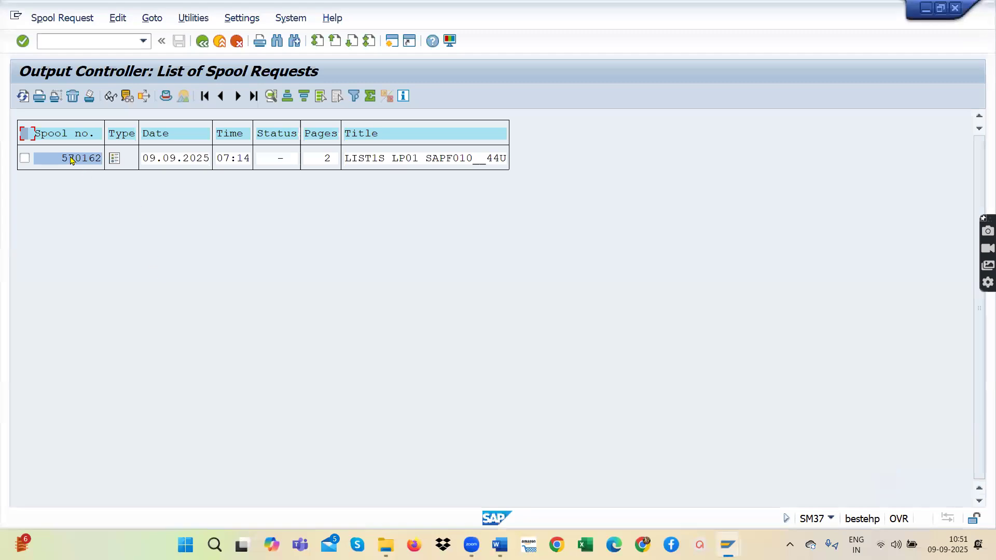
pyautogui.click(113, 158)
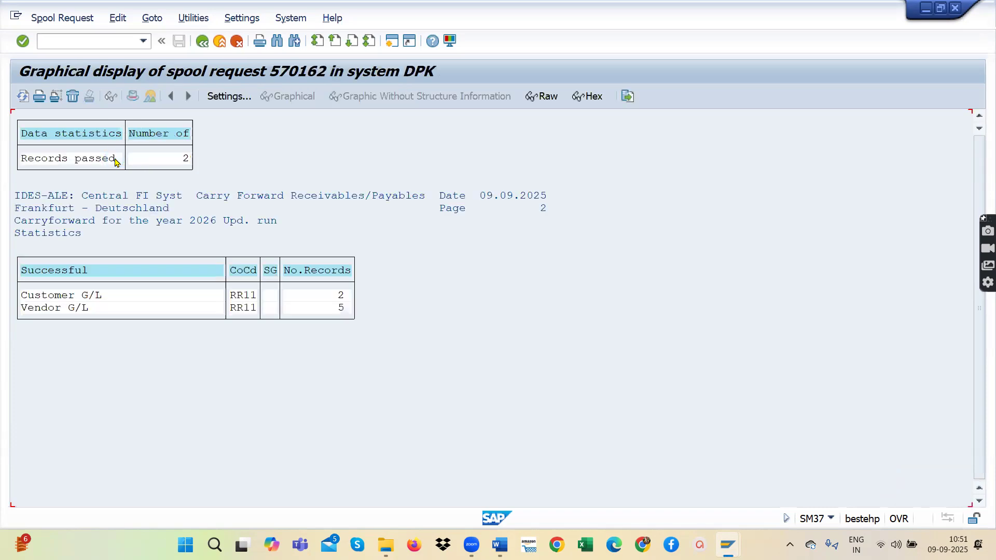
pyautogui.moveTo(15, 224); pyautogui.dragTo(287, 226)
pyautogui.moveTo(483, 197); pyautogui.dragTo(543, 200)
# Try to start transaction FK10N directly from the spool request display.
pyautogui.click(142, 42)
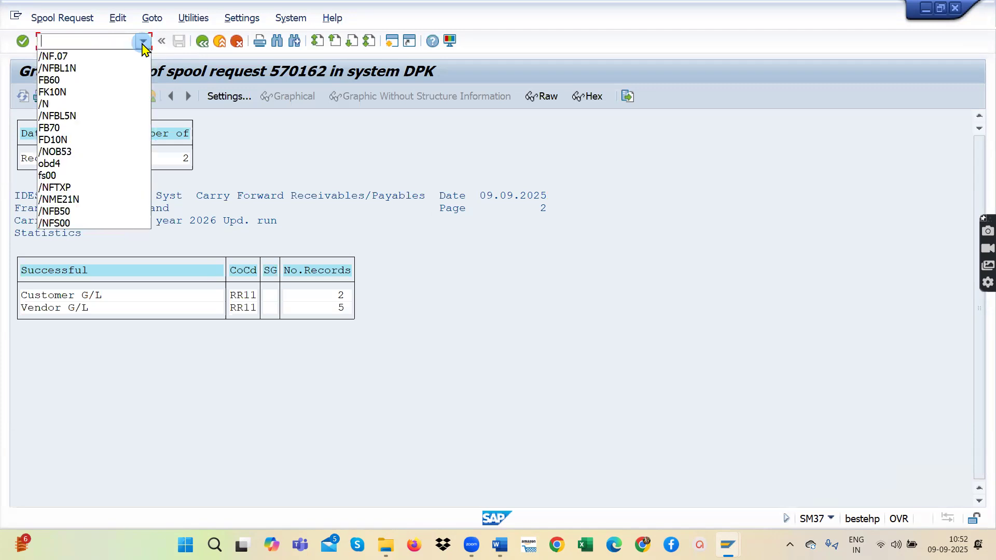
pyautogui.click(102, 92)
pyautogui.press('Return')
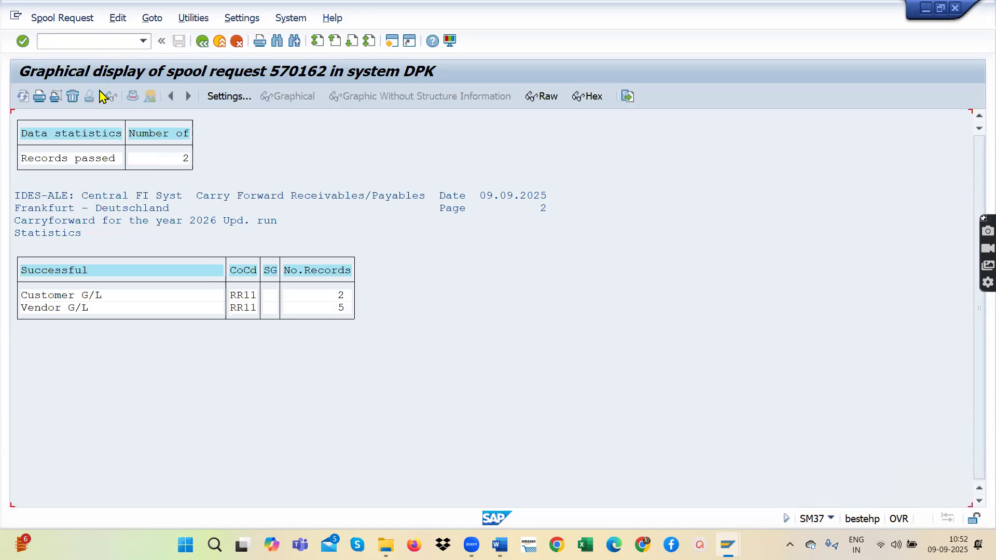
# Run FK10N in a new session, review all vendor balances of company code RR11 for fiscal year 2026, and return to the selection screen.
pyautogui.click(391, 42)
pyautogui.click(143, 41)
pyautogui.click(124, 57)
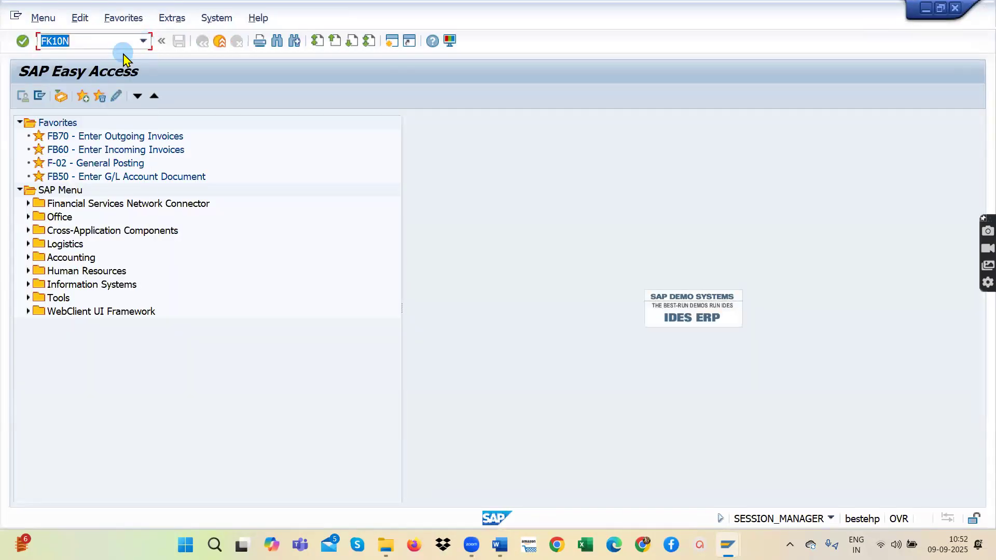
pyautogui.press('Return')
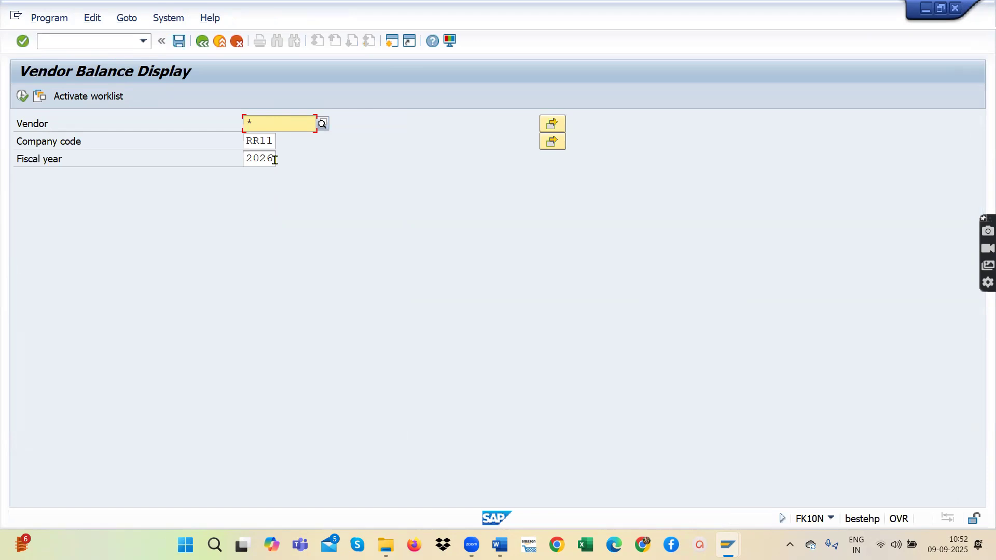
pyautogui.click(21, 96)
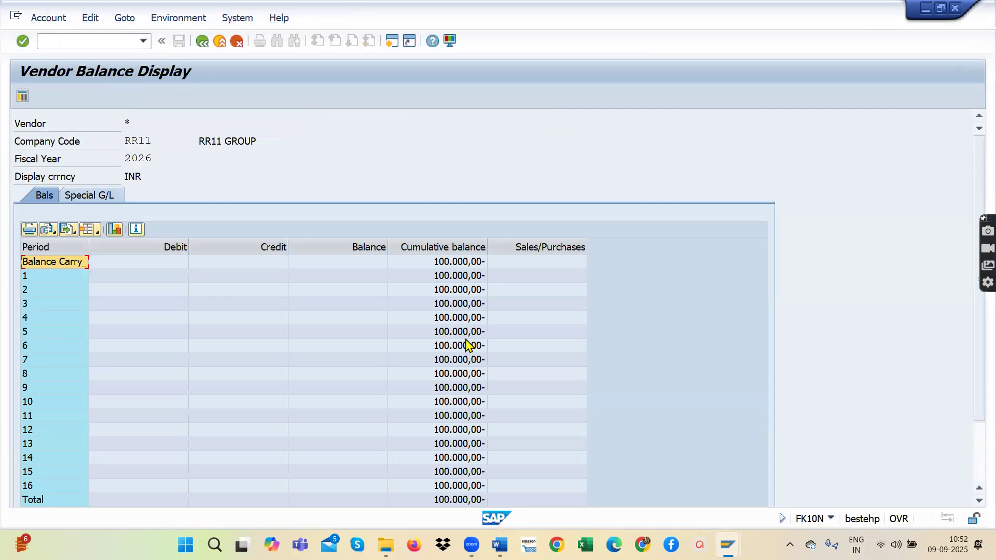
pyautogui.moveTo(975, 160); pyautogui.dragTo(975, 238)
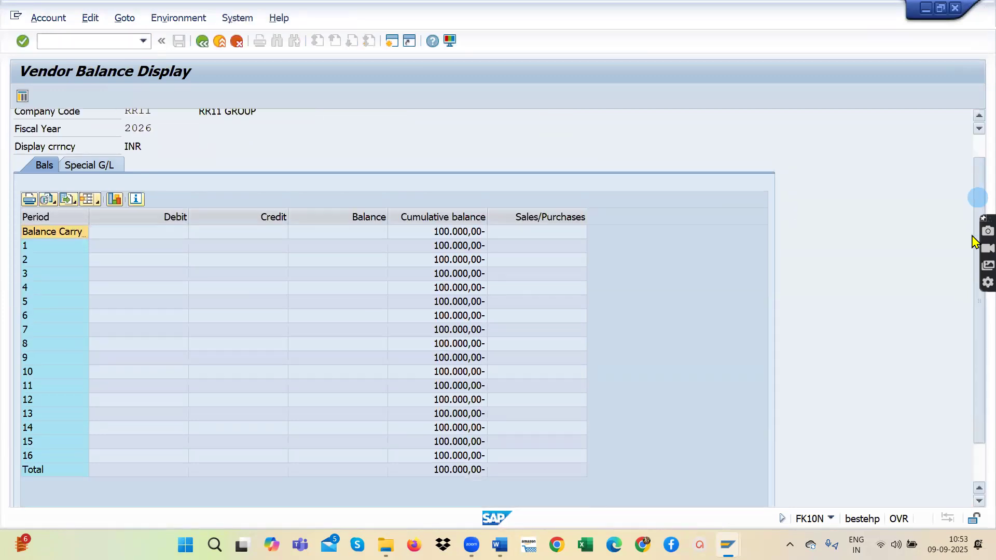
pyautogui.moveTo(975, 147); pyautogui.dragTo(977, 96)
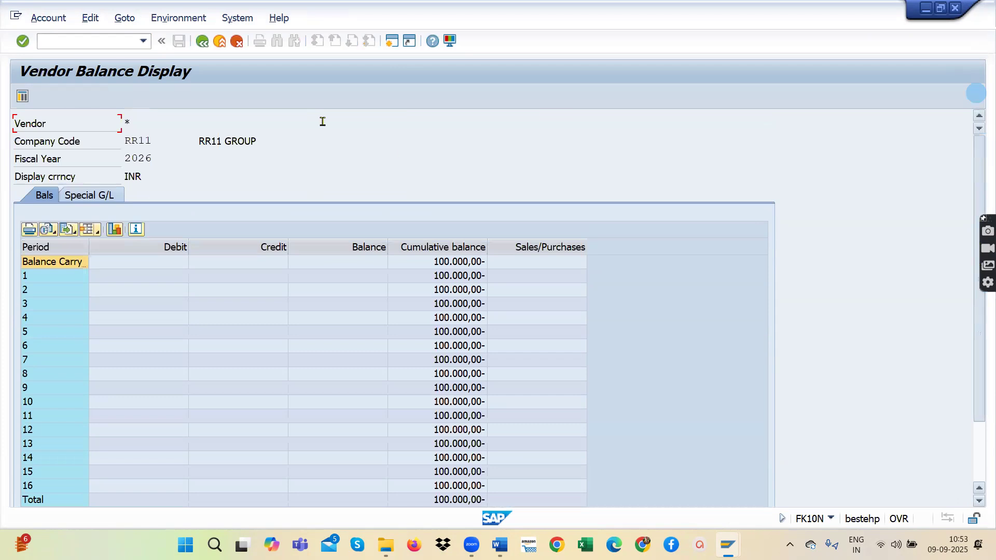
pyautogui.click(202, 41)
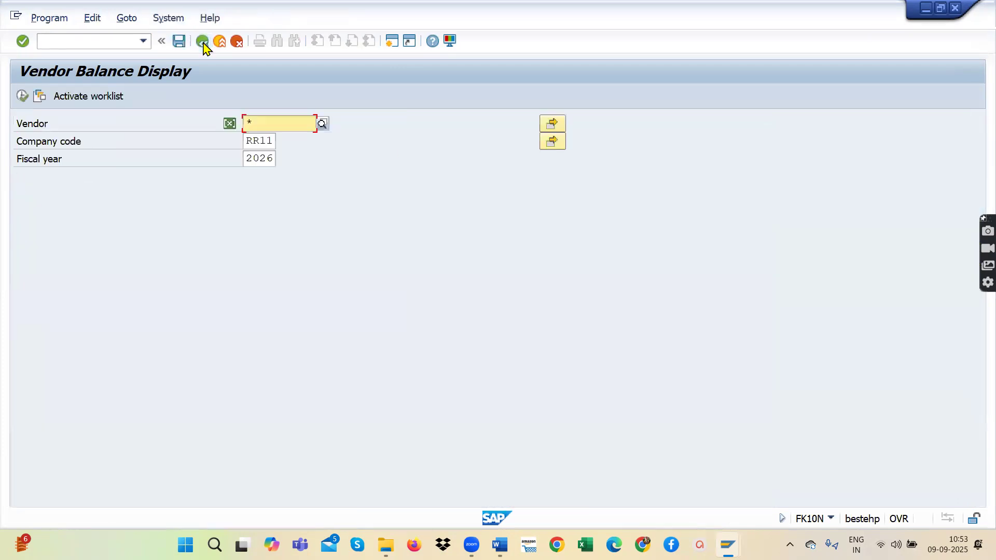
# Try to start transaction FD10N directly from the vendor balance selection screen.
pyautogui.click(142, 43)
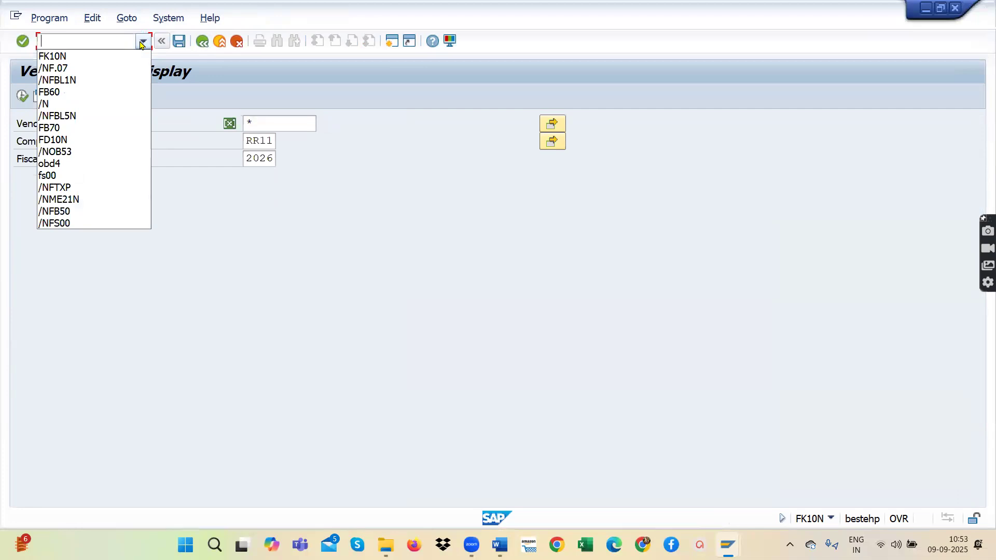
pyautogui.click(104, 140)
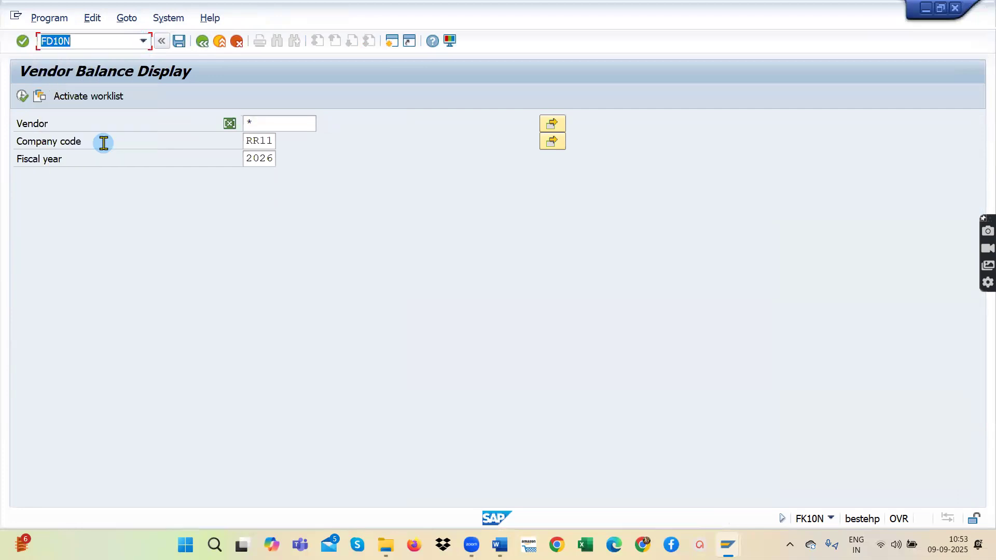
pyautogui.press('Return')
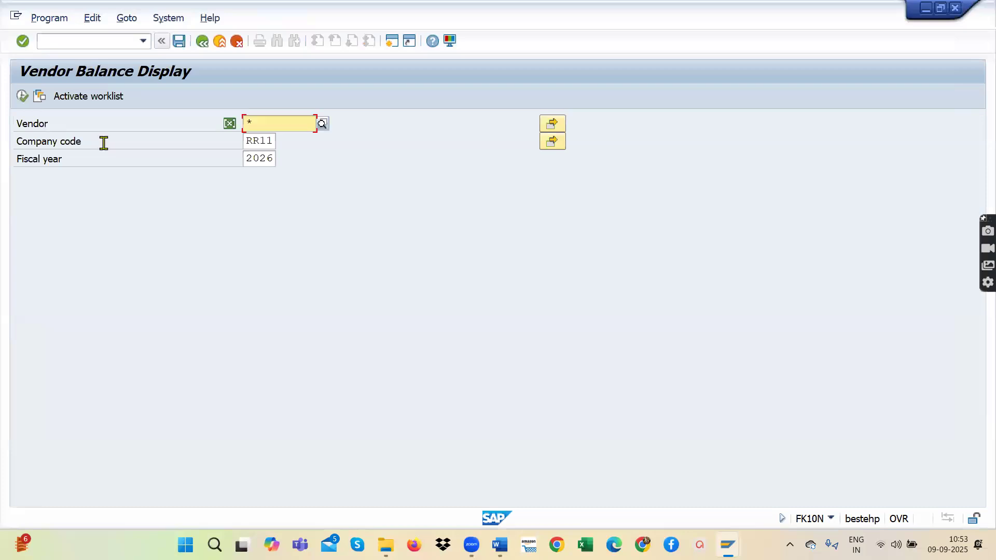
# Leave the vendor balance display with /N and open the customer balance display with transaction FD10N.
pyautogui.click(61, 41)
pyautogui.write('/')
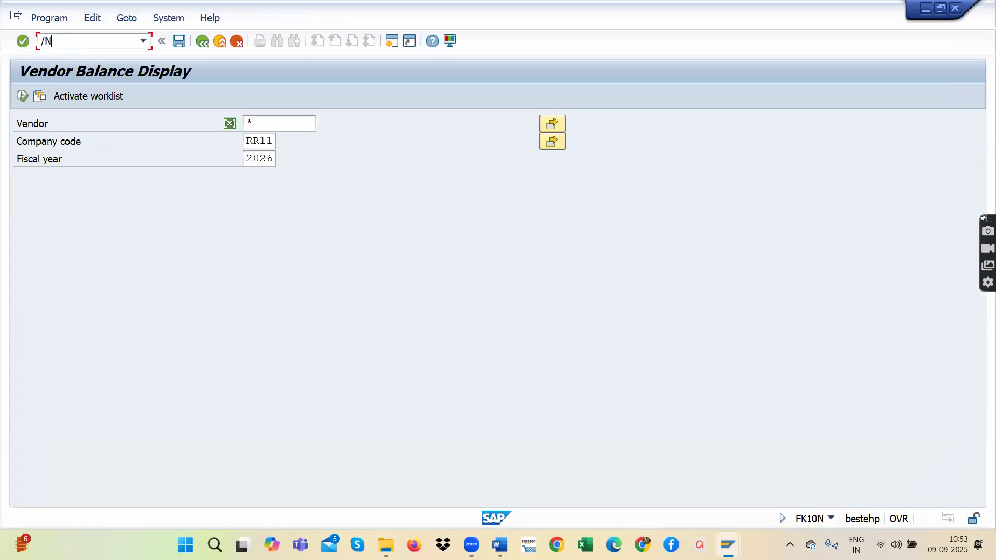
pyautogui.write('N')
pyautogui.press('Return')
pyautogui.click(143, 41)
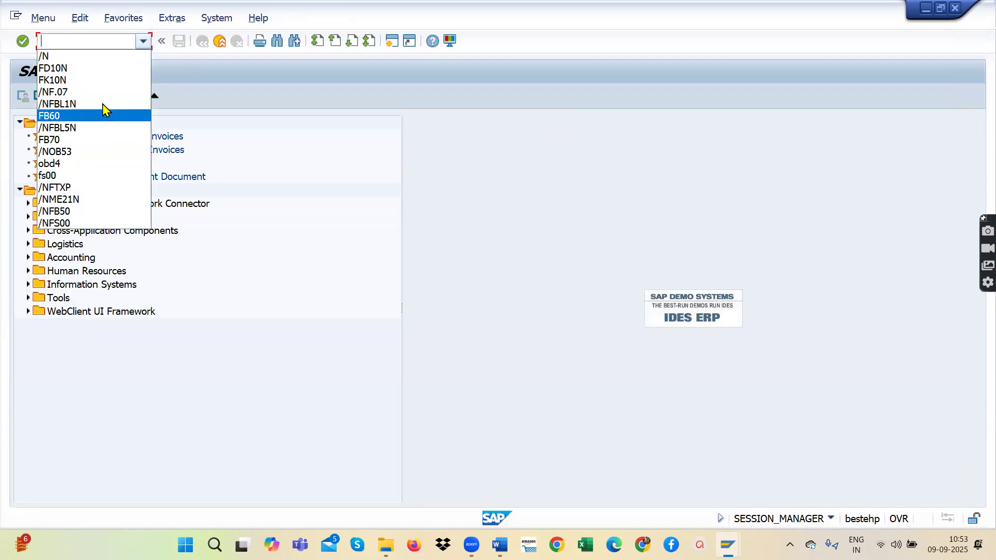
pyautogui.click(96, 69)
pyautogui.press('Return')
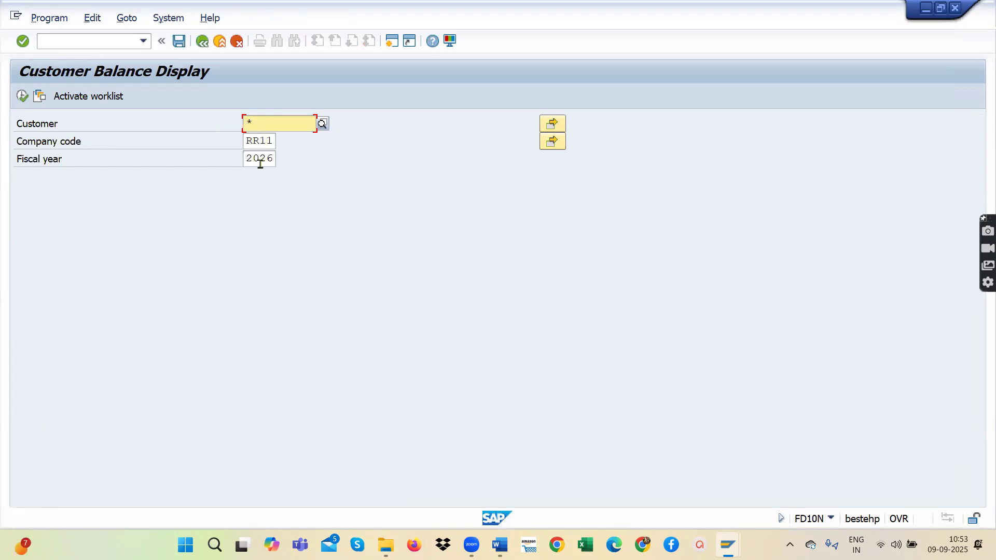
# Display the balances of all customers in company code RR11 for fiscal year 2026 and check the cumulative balances down to the total row.
pyautogui.click(23, 96)
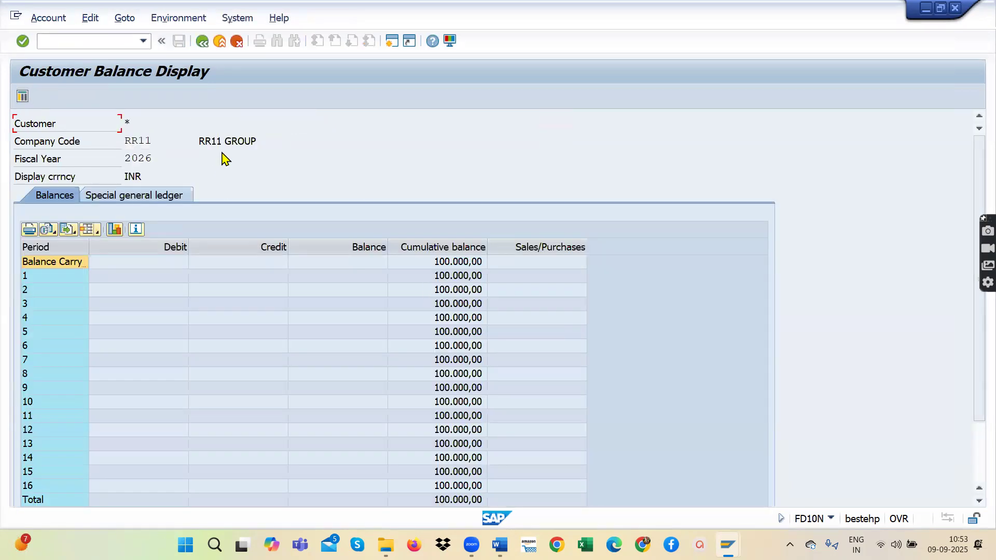
pyautogui.doubleClick(149, 158)
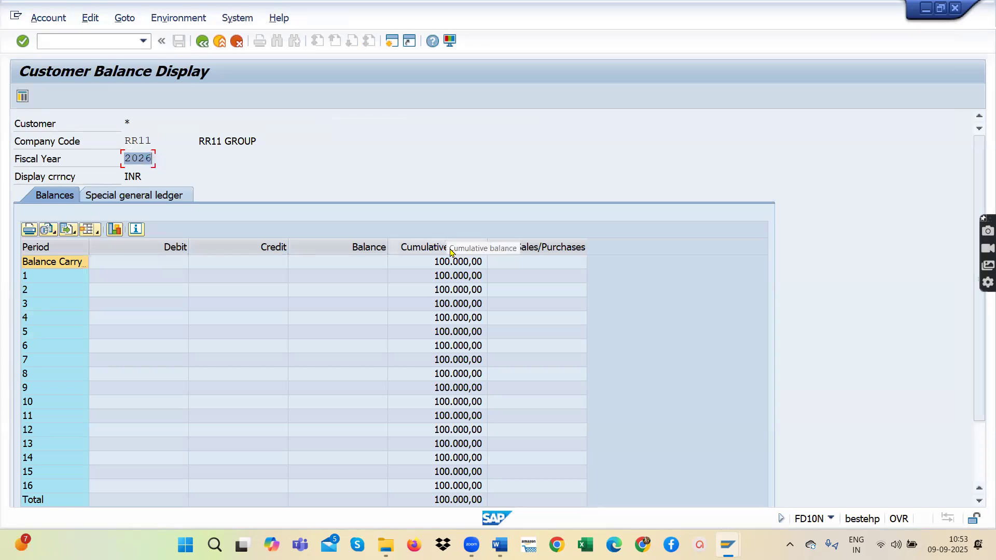
pyautogui.click(478, 328)
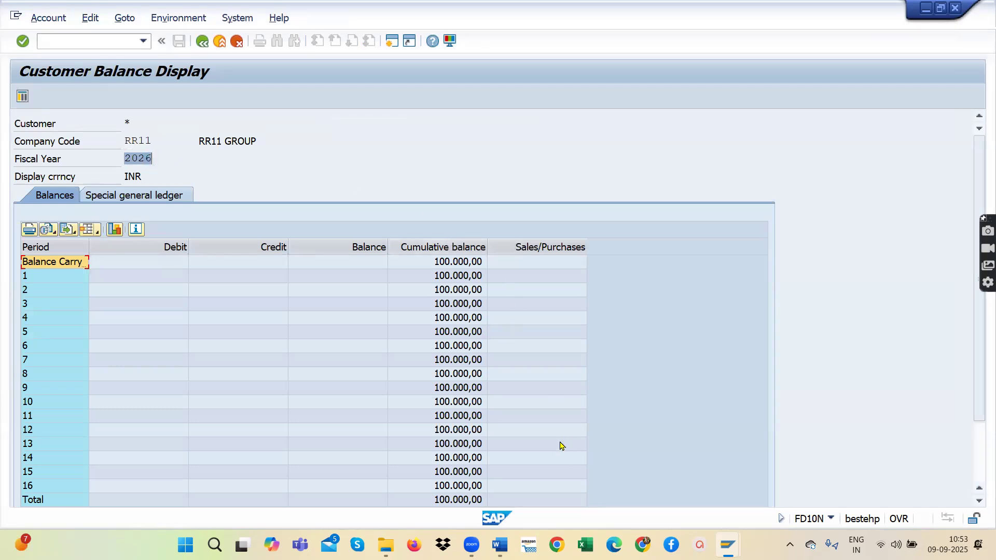
pyautogui.click(975, 185)
pyautogui.moveTo(976, 188); pyautogui.dragTo(976, 246)
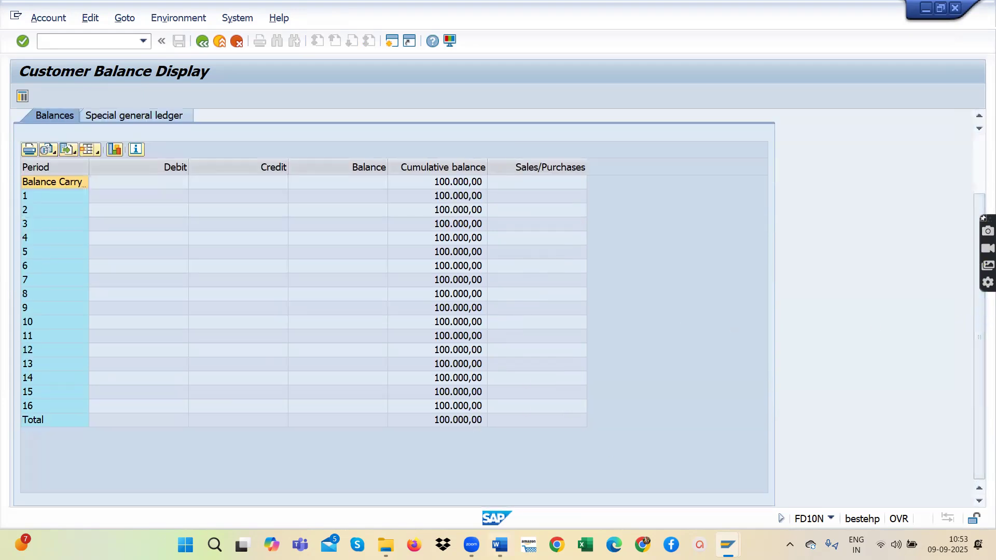
# Switch to the Word notes and review the configuration steps from creating the retained earnings account to carrying forward receivables and payables.
pyautogui.click(499, 545)
pyautogui.scroll(1, 514, 301)
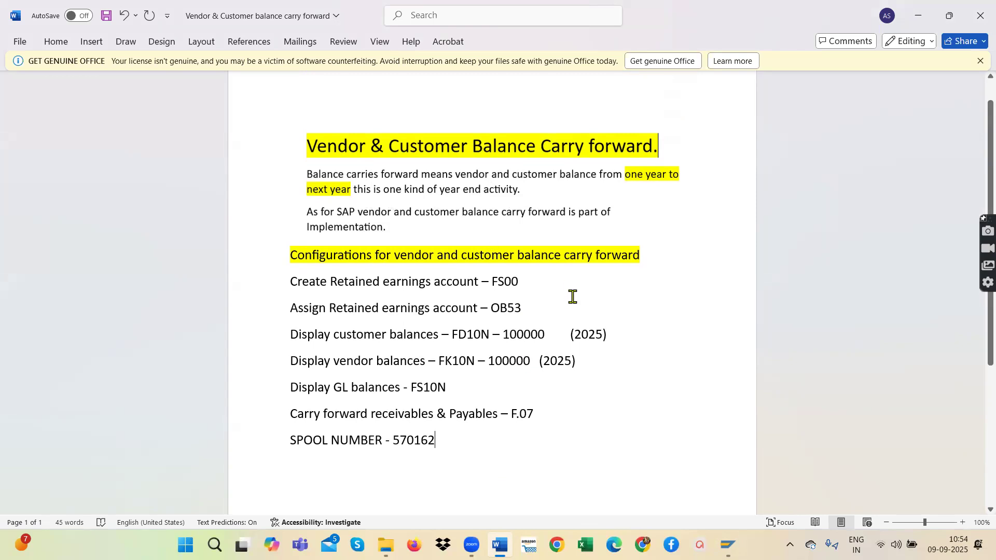
pyautogui.moveTo(290, 256); pyautogui.dragTo(646, 262)
pyautogui.moveTo(522, 309); pyautogui.dragTo(291, 309)
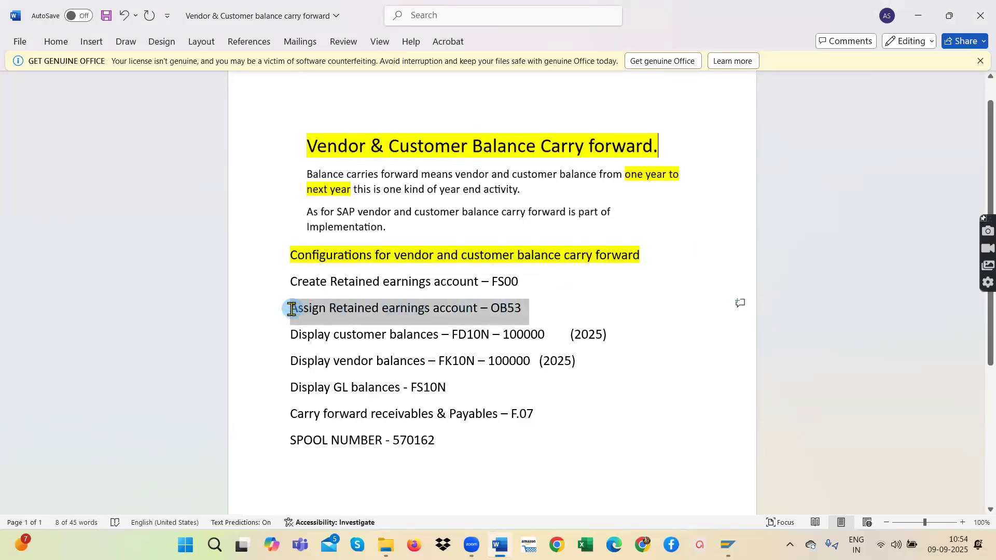
pyautogui.click(521, 307)
pyautogui.moveTo(529, 280); pyautogui.dragTo(277, 288)
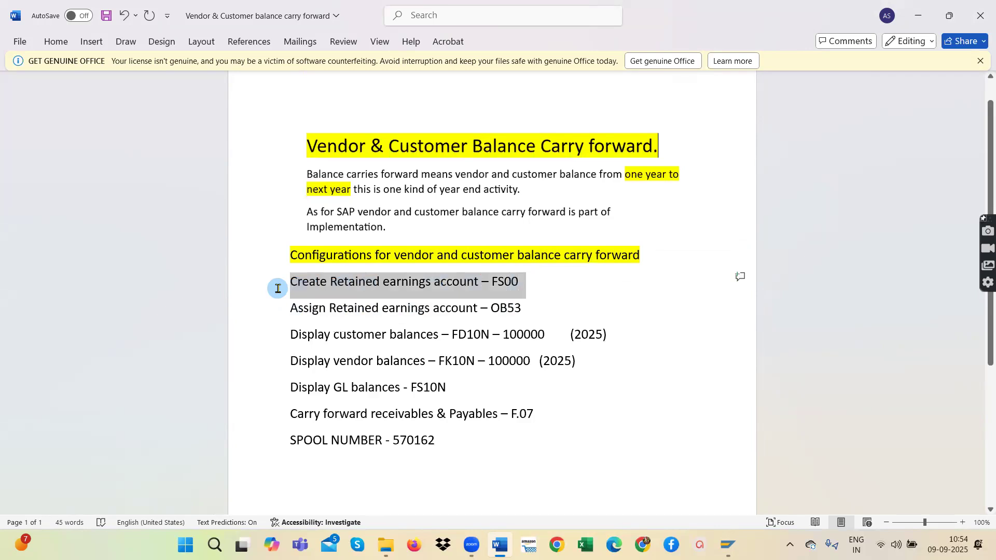
pyautogui.moveTo(308, 337); pyautogui.dragTo(595, 384)
pyautogui.moveTo(549, 413); pyautogui.dragTo(278, 413)
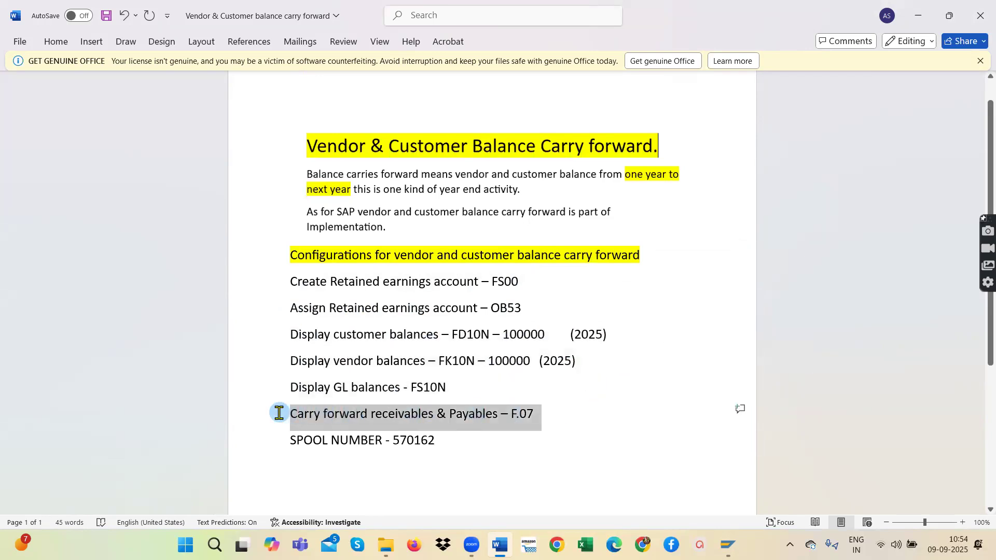
pyautogui.click(555, 416)
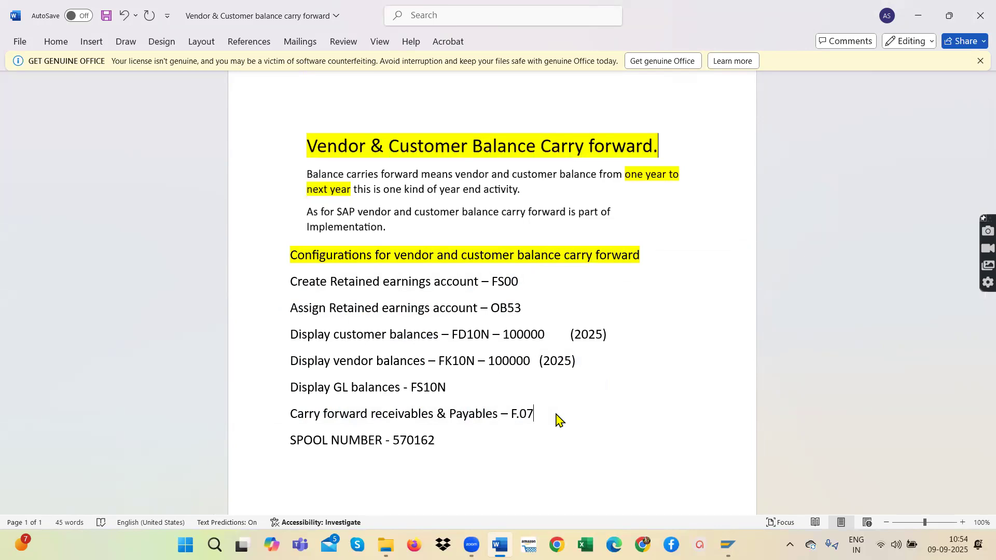
pyautogui.scroll(-3, 521, 326)
pyautogui.scroll(4, 516, 322)
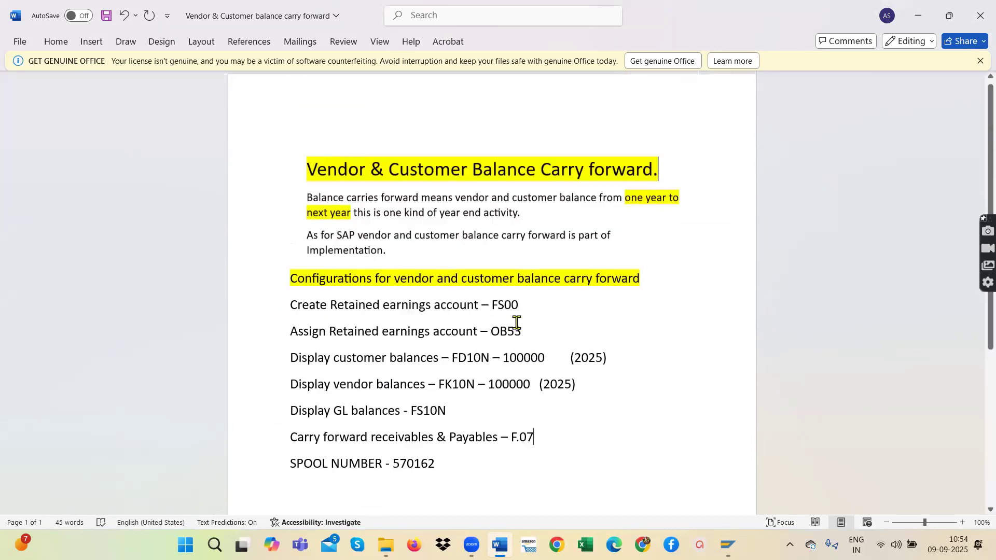